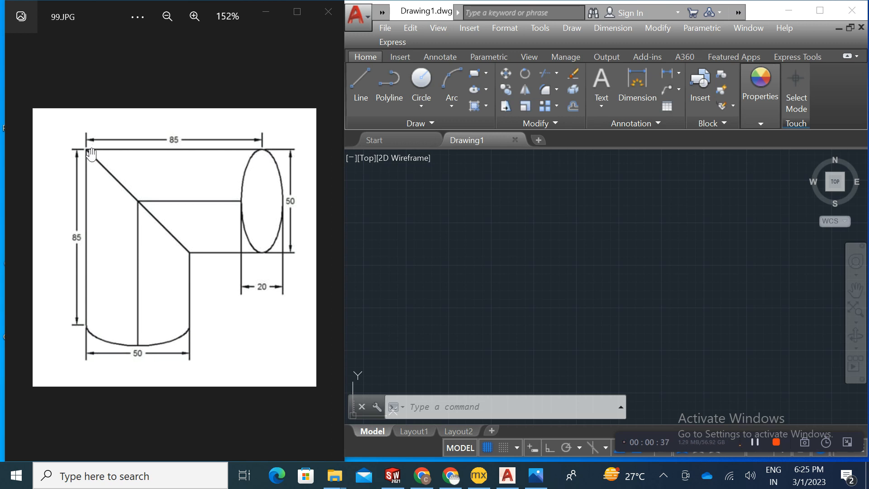
# Step: Turn on Ortho mode and draw a vertical line 85 units long straight up for the elbow's outer edge
pyautogui.click(361, 99)
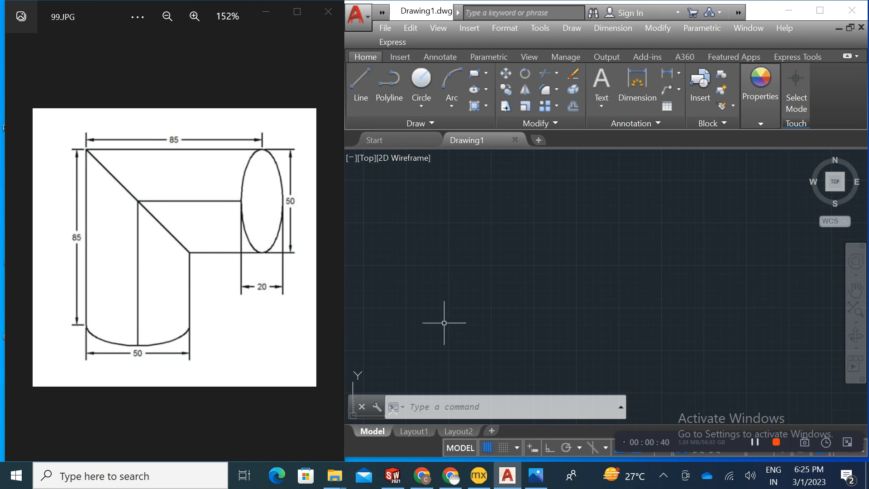
pyautogui.click(362, 86)
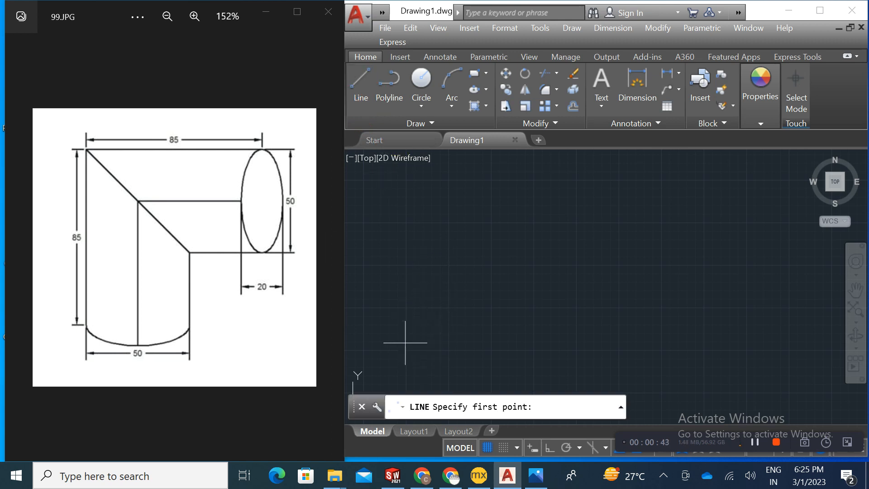
pyautogui.click(419, 369)
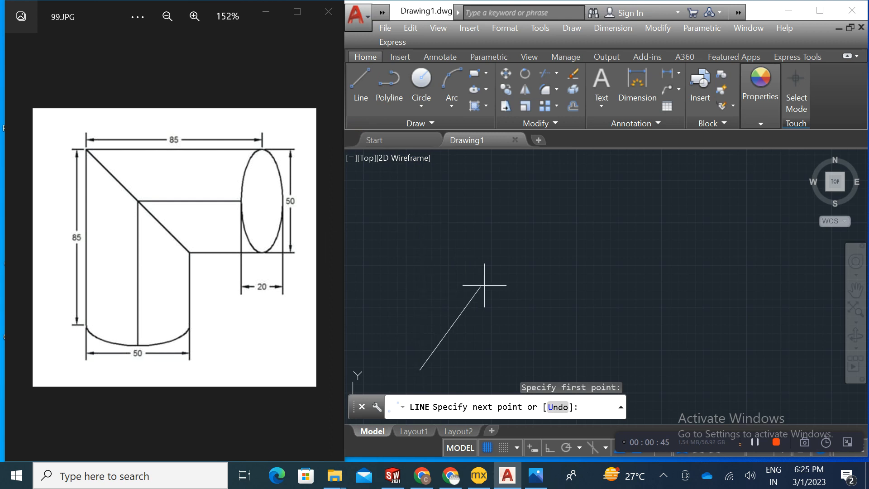
pyautogui.moveTo(633, 446); pyautogui.dragTo(560, 16)
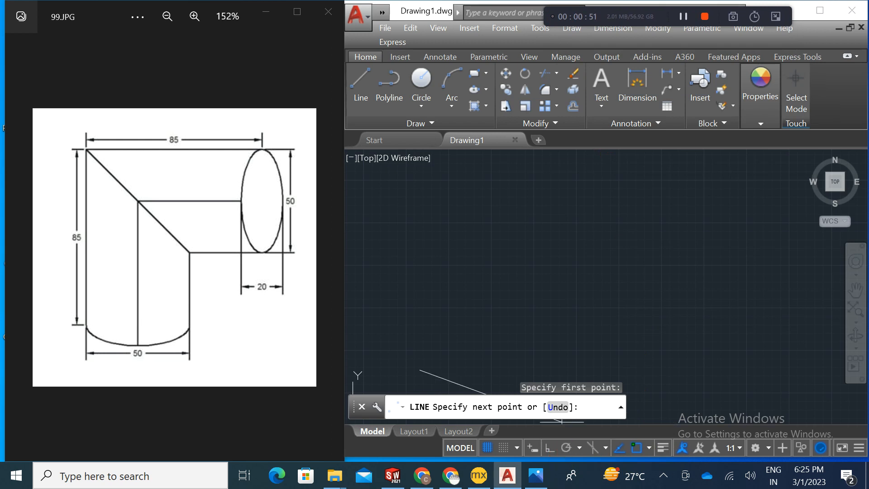
pyautogui.click(550, 447)
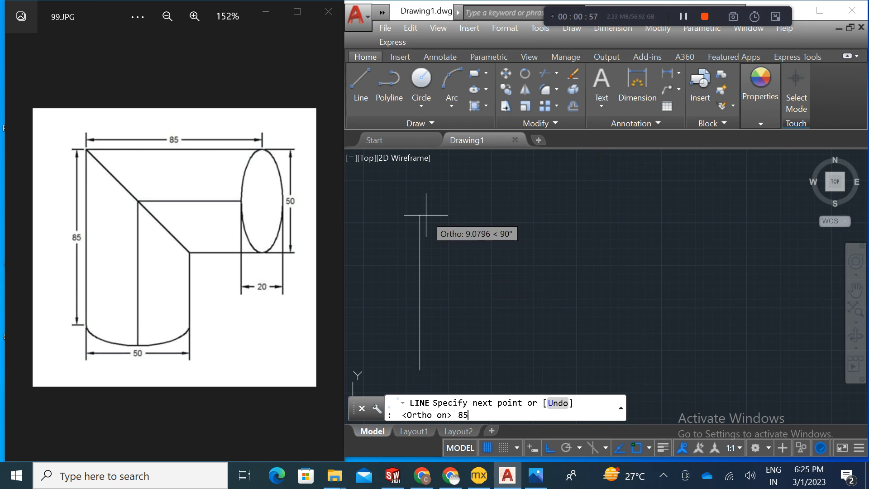
pyautogui.press('Return')
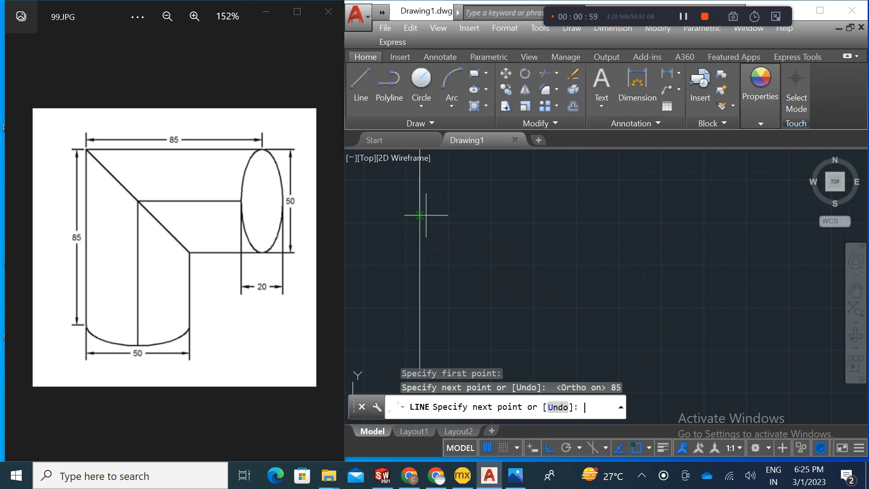
pyautogui.scroll(-7, 503, 207)
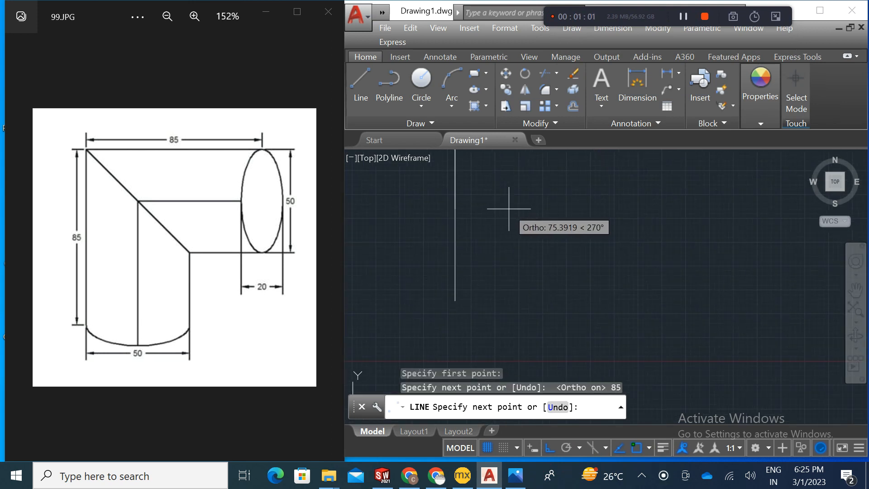
pyautogui.moveTo(540, 203); pyautogui.dragTo(496, 294, button='middle')
pyautogui.scroll(-5, 513, 261)
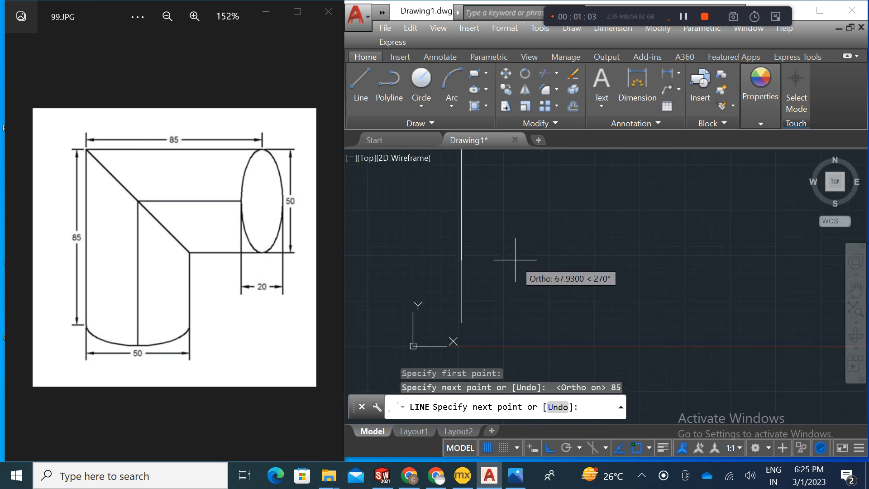
pyautogui.moveTo(531, 244); pyautogui.dragTo(522, 305, button='middle')
pyautogui.scroll(-2, 530, 231)
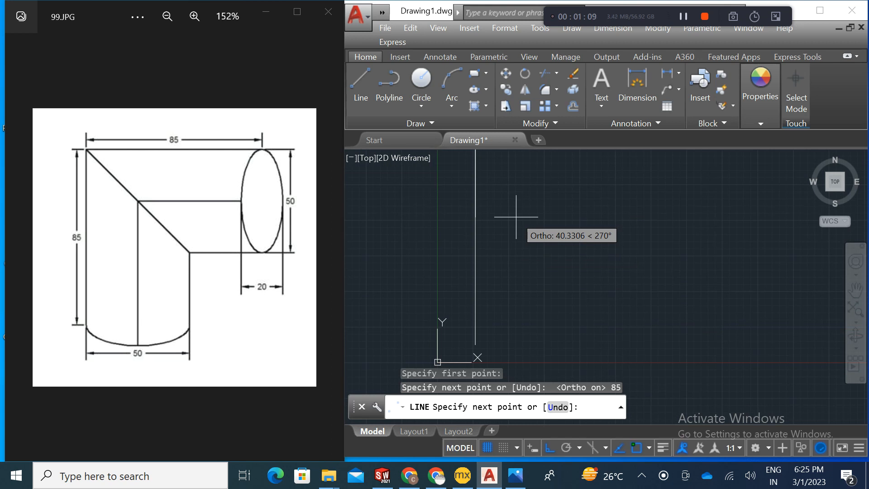
pyautogui.scroll(-1, 516, 217)
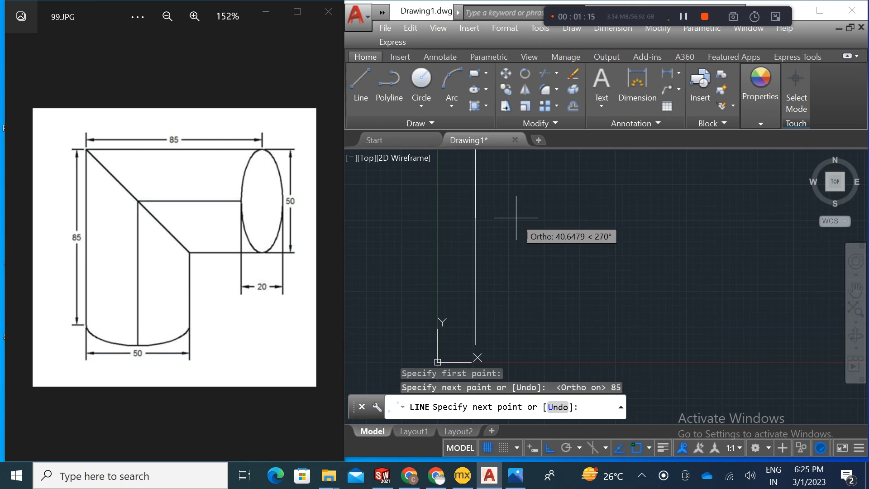
pyautogui.press('Escape')
pyautogui.scroll(-3, 514, 242)
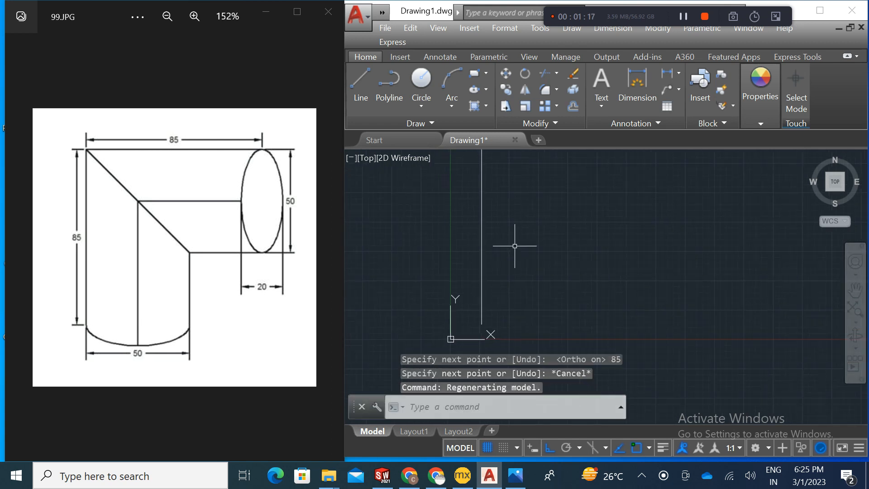
pyautogui.moveTo(522, 242); pyautogui.dragTo(513, 272, button='middle')
pyautogui.write('z')
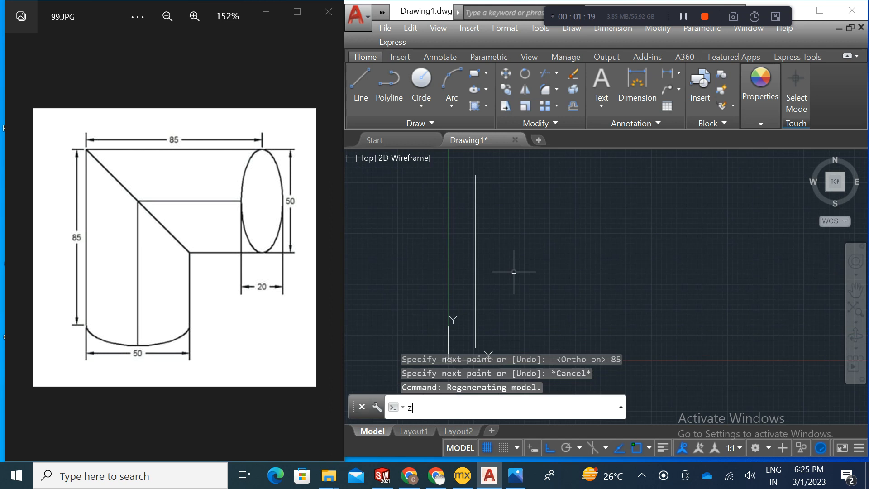
pyautogui.moveTo(522, 249)
pyautogui.mouseDown(button='middle')
pyautogui.moveTo(532, 240)
pyautogui.moveTo(518, 232)
pyautogui.moveTo(520, 240)
pyautogui.mouseUp(button='middle')
pyautogui.press('Return')
pyautogui.write('z')
pyautogui.press('Return')
# Step: Draw a line 85 units to the right from the vertical line's upper end and continue it 50 units down
pyautogui.scroll(-3, 535, 246)
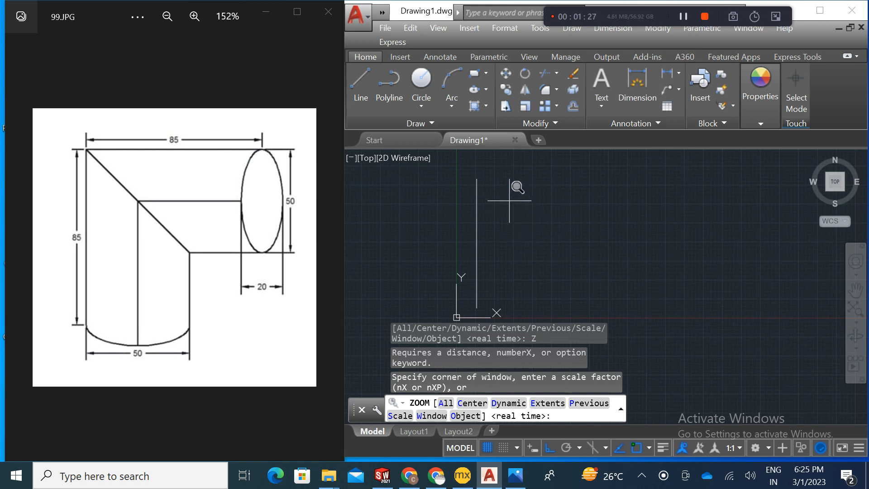
pyautogui.moveTo(476, 180); pyautogui.dragTo(481, 185, button='middle')
pyautogui.scroll(1, 480, 185)
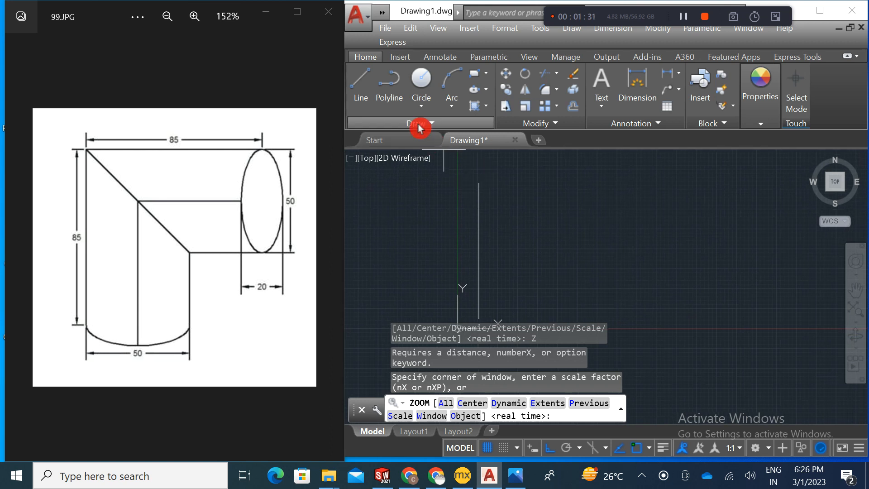
pyautogui.click(361, 84)
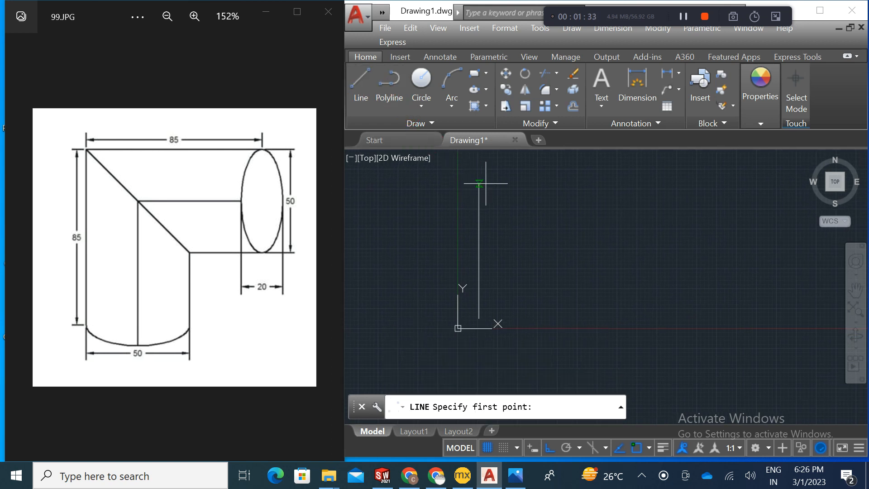
pyautogui.click(478, 183)
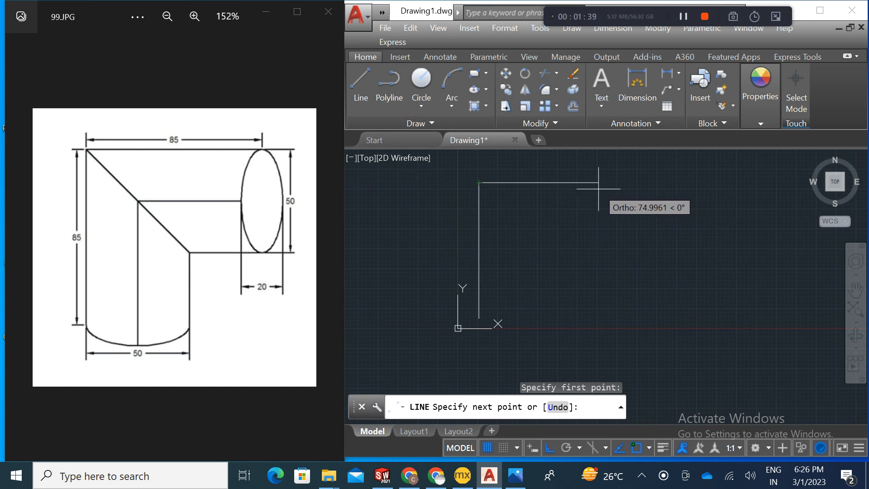
pyautogui.write('85')
pyautogui.press('Return')
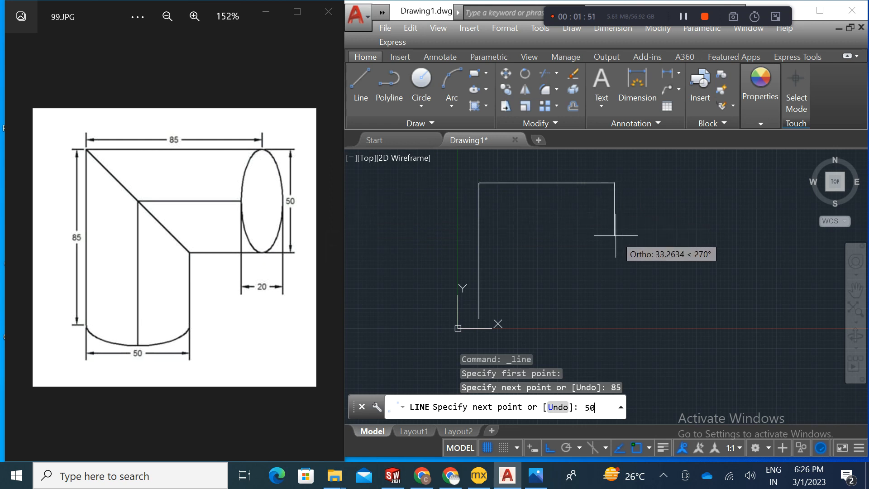
pyautogui.press('Return')
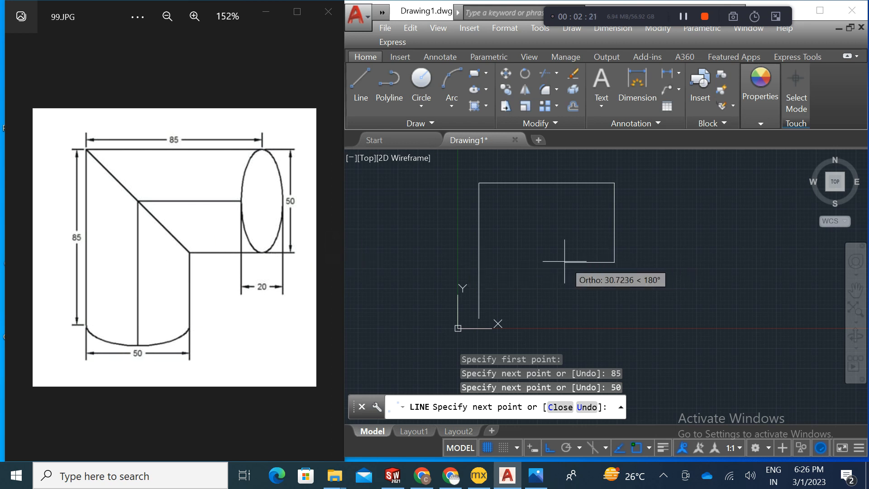
# Step: Continue the outline 35 units left and 35 units down, closing it at the lower end of the first vertical line
pyautogui.write('35')
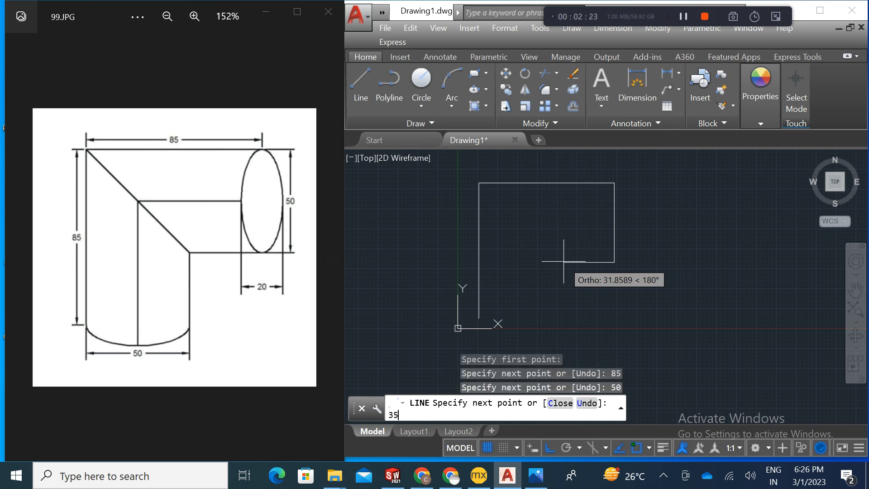
pyautogui.press('Return')
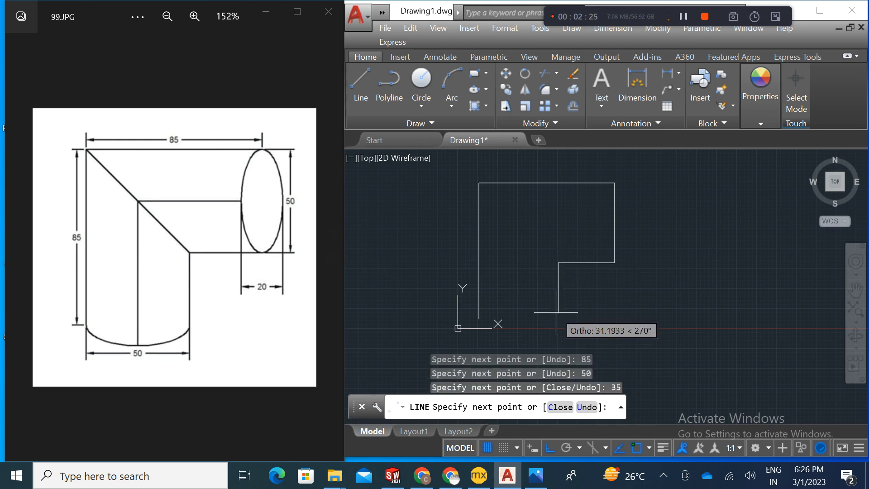
pyautogui.write('35')
pyautogui.press('Return')
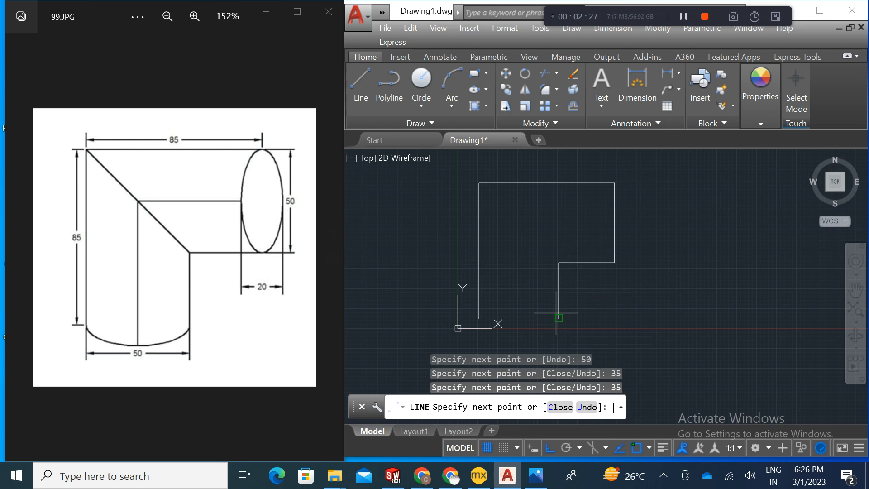
pyautogui.click(479, 318)
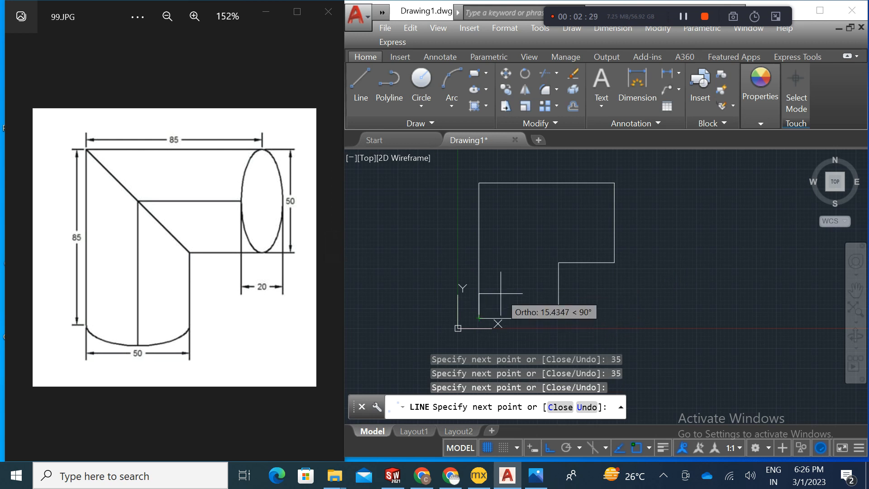
pyautogui.press('Escape')
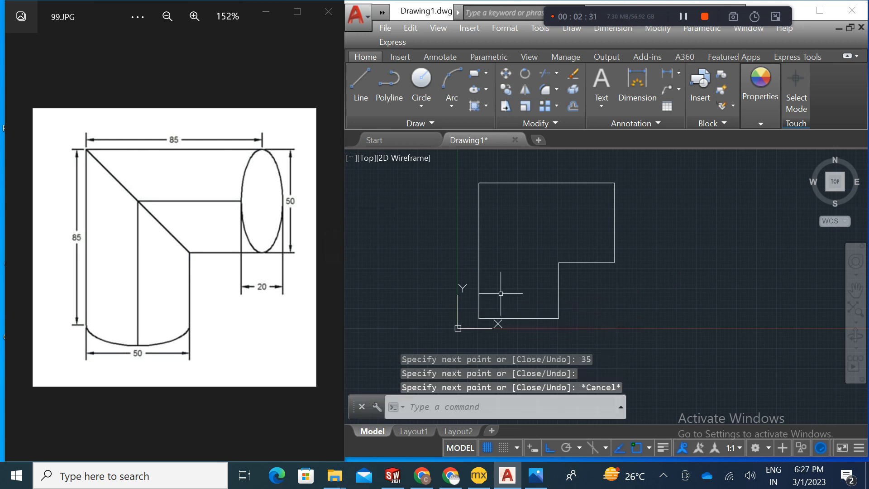
# Step: Draw an Axis, End ellipse spanning both ends of the 50-unit vertical edge, with a distance of 10 to the other axis
pyautogui.scroll(1, 520, 275)
pyautogui.moveTo(520, 275)
pyautogui.mouseDown(button='middle')
pyautogui.moveTo(529, 291)
pyautogui.moveTo(537, 280)
pyautogui.mouseUp(button='middle')
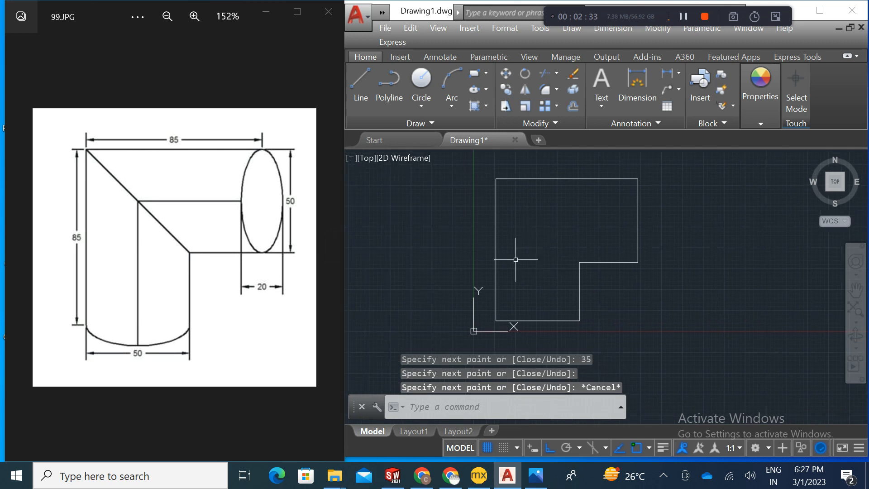
pyautogui.click(305, 210)
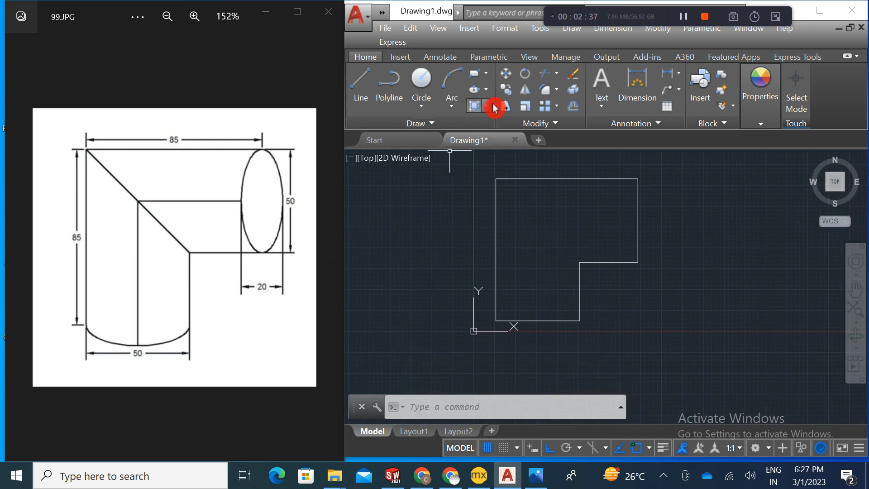
pyautogui.click(485, 90)
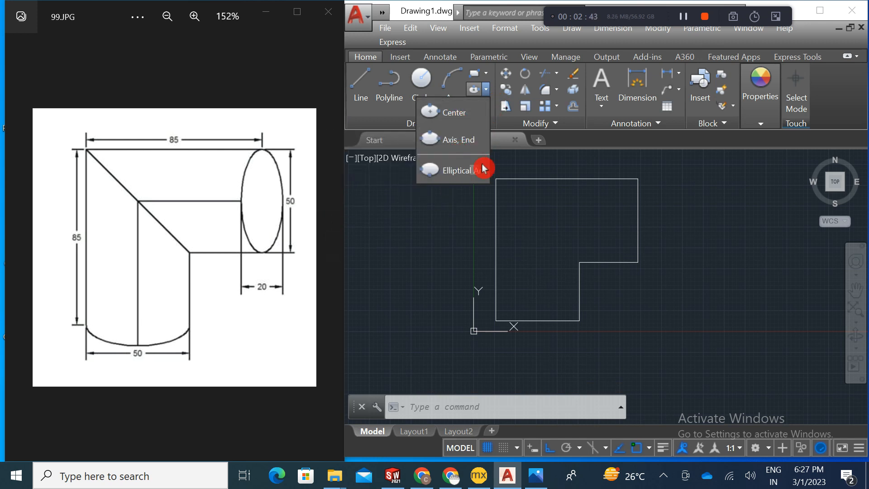
pyautogui.click(469, 152)
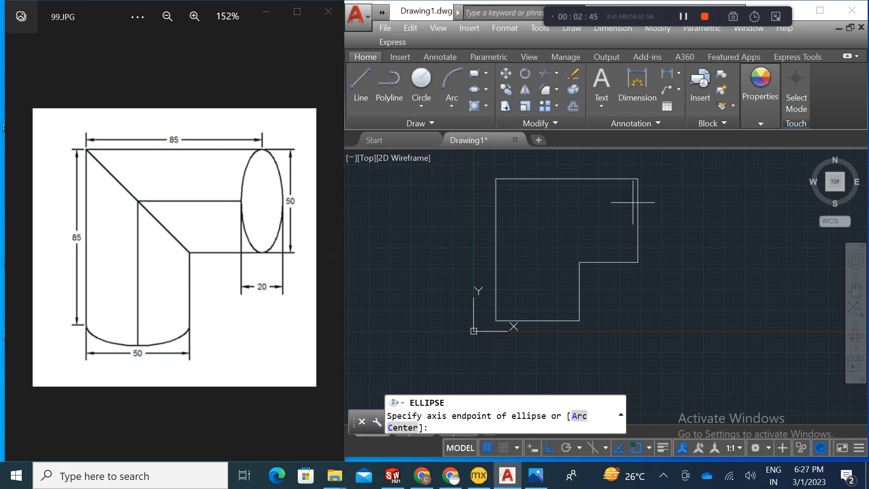
pyautogui.click(637, 178)
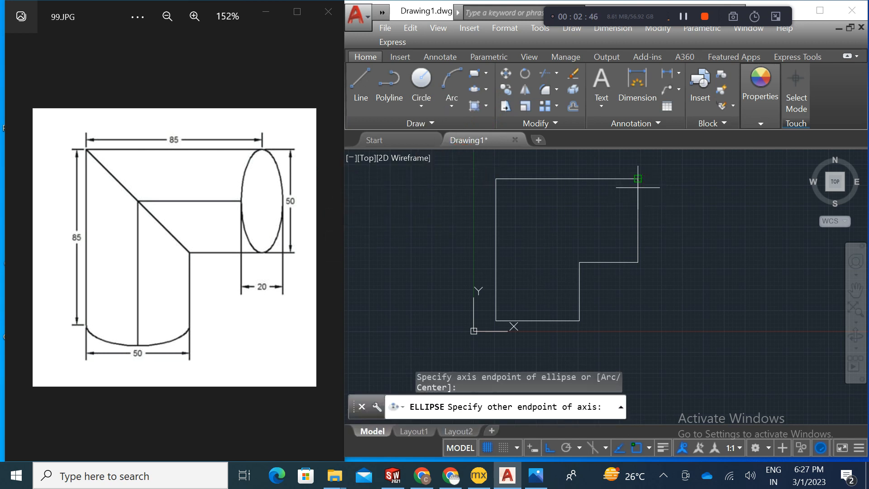
pyautogui.click(638, 261)
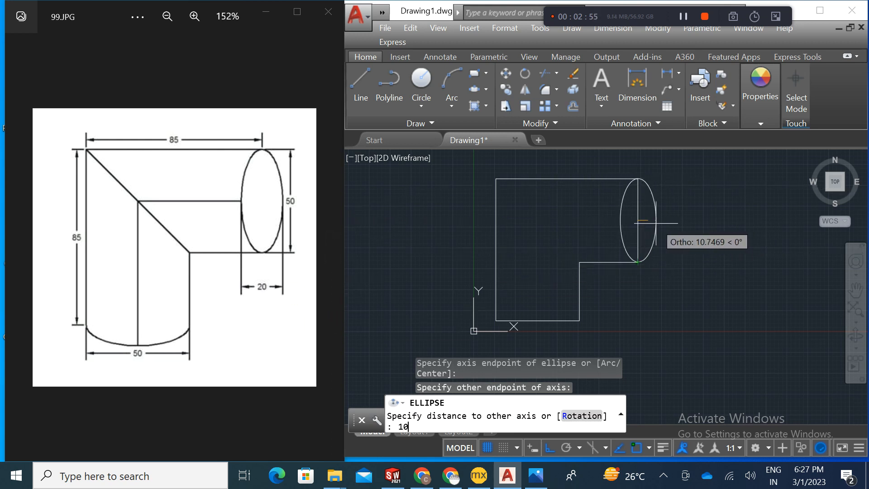
pyautogui.press('Return')
pyautogui.moveTo(677, 275); pyautogui.dragTo(680, 269, button='middle')
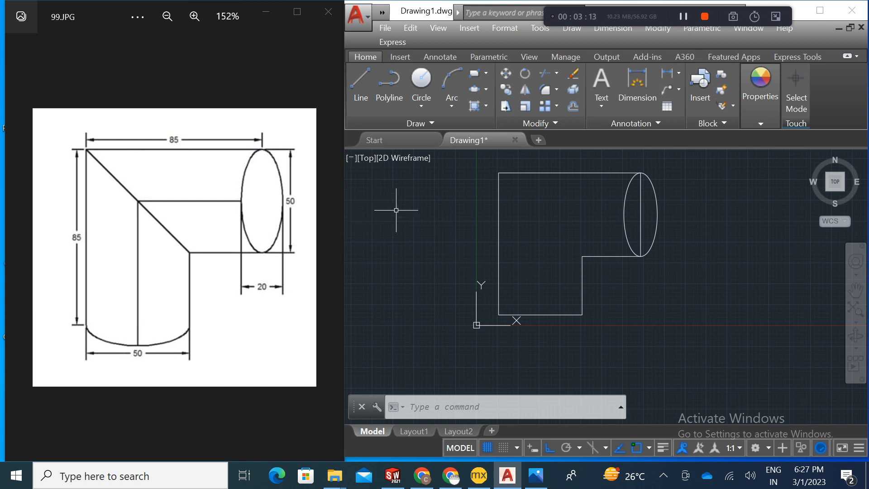
# Step: Start an elliptical arc whose axis spans both ends of the elbow's lower horizontal edge, with a distance of 10 to the other axis
pyautogui.click(485, 89)
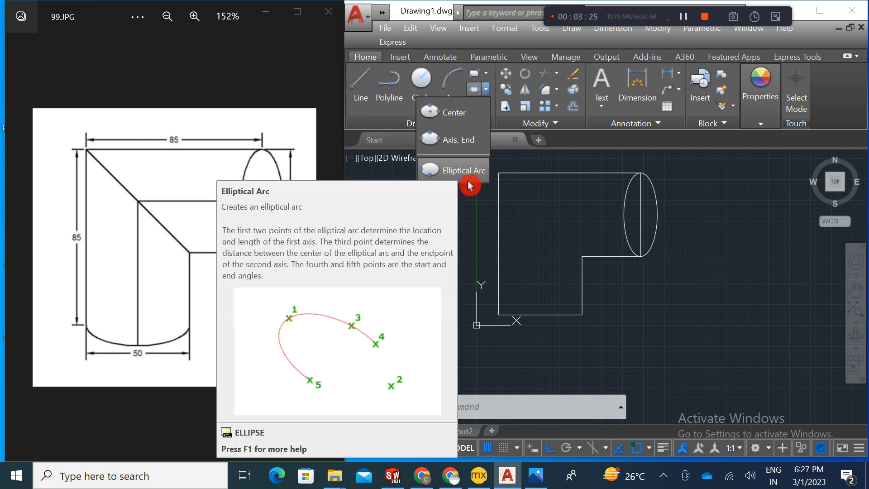
pyautogui.click(466, 171)
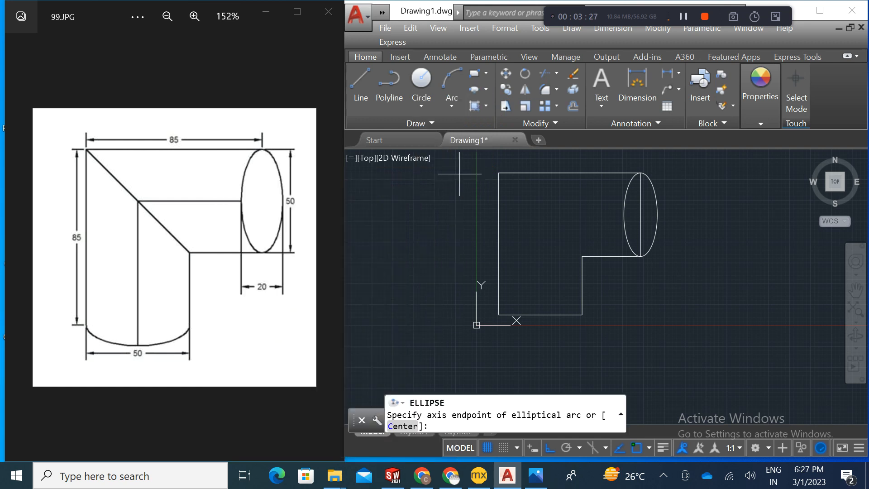
pyautogui.click(498, 315)
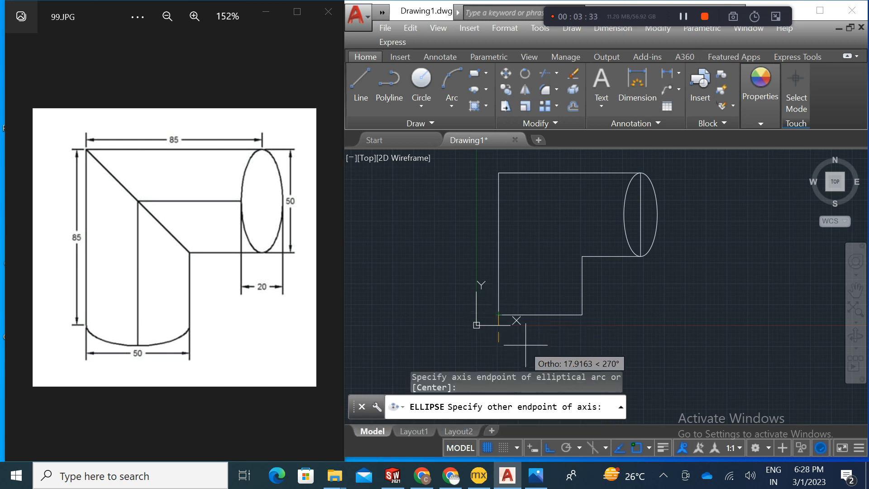
pyautogui.click(582, 314)
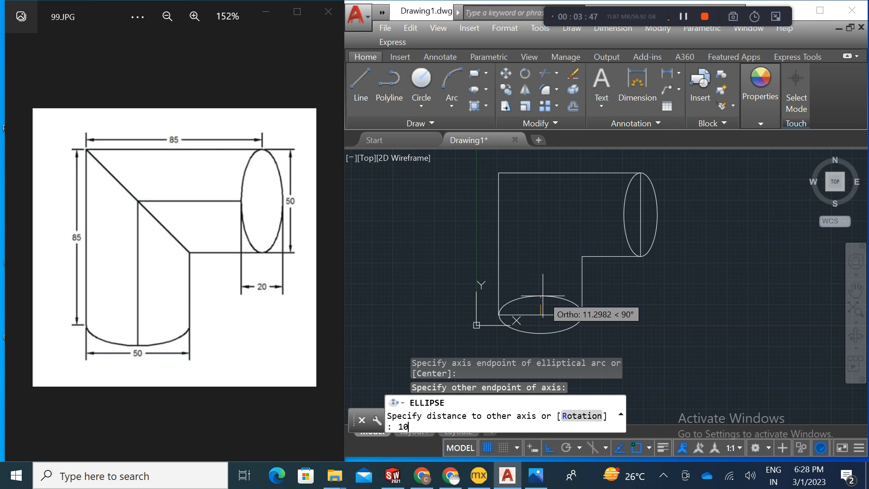
pyautogui.write('10')
pyautogui.press('Return')
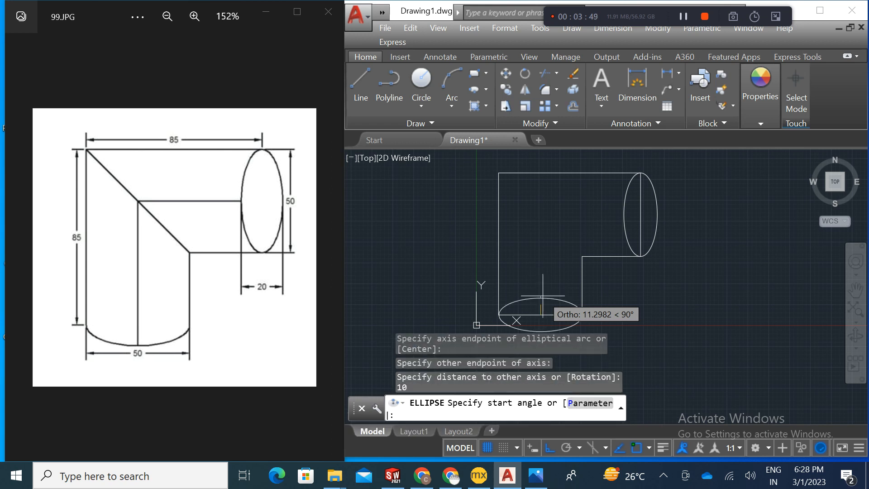
# Step: Finish the elliptical arc below the lower edge with a start angle of 0 and an end angle of 180
pyautogui.scroll(2, 497, 313)
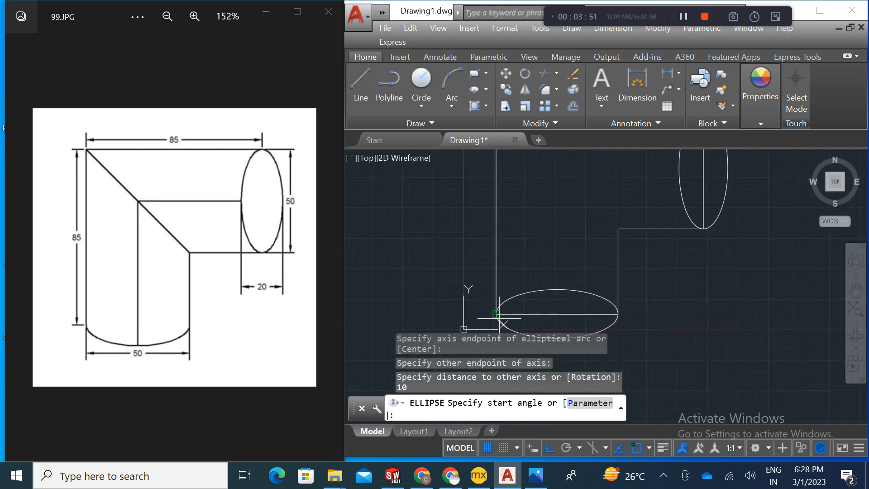
pyautogui.scroll(-1, 497, 314)
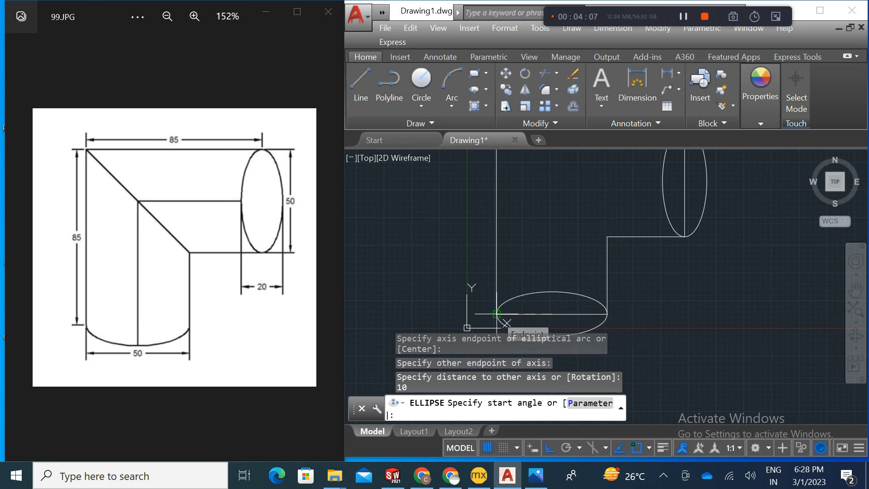
pyautogui.press('Return')
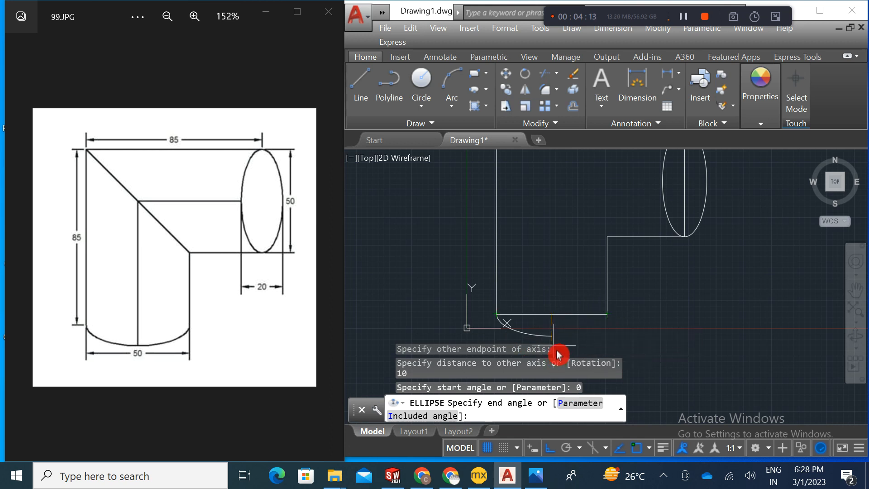
pyautogui.moveTo(554, 337); pyautogui.dragTo(552, 290, button='middle')
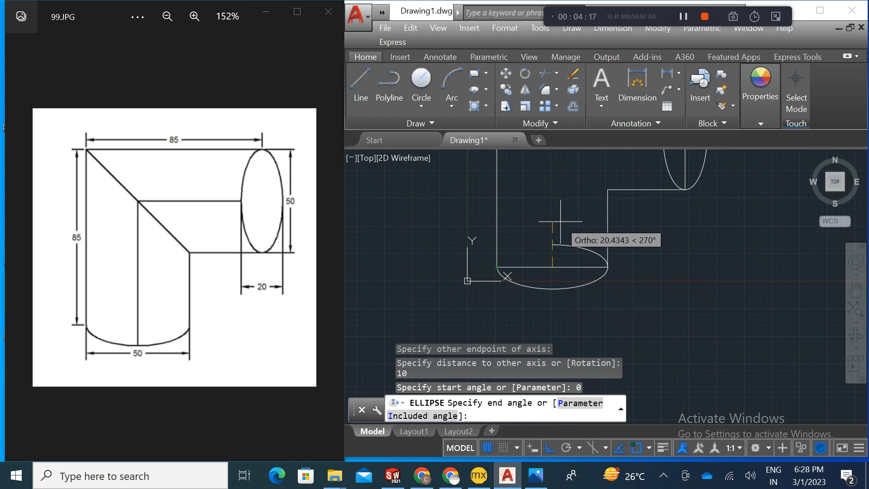
pyautogui.write('180')
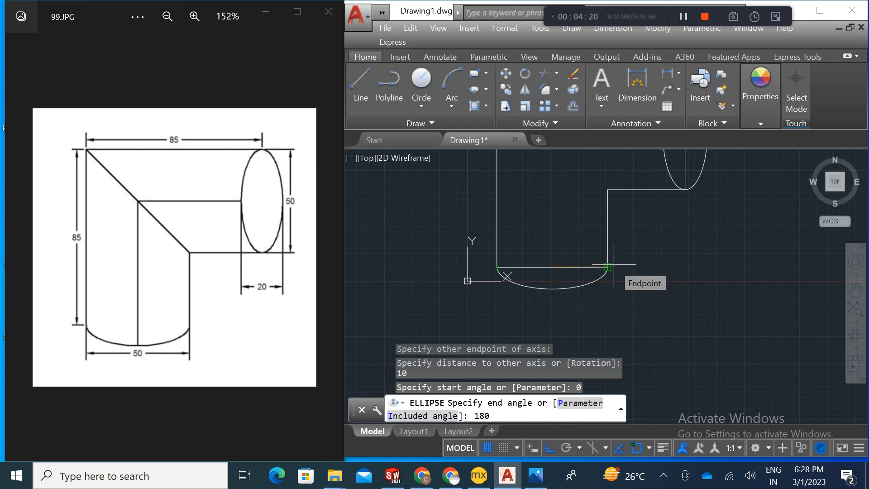
pyautogui.press('Return')
pyautogui.moveTo(615, 306); pyautogui.dragTo(592, 354, button='middle')
pyautogui.scroll(-2, 630, 285)
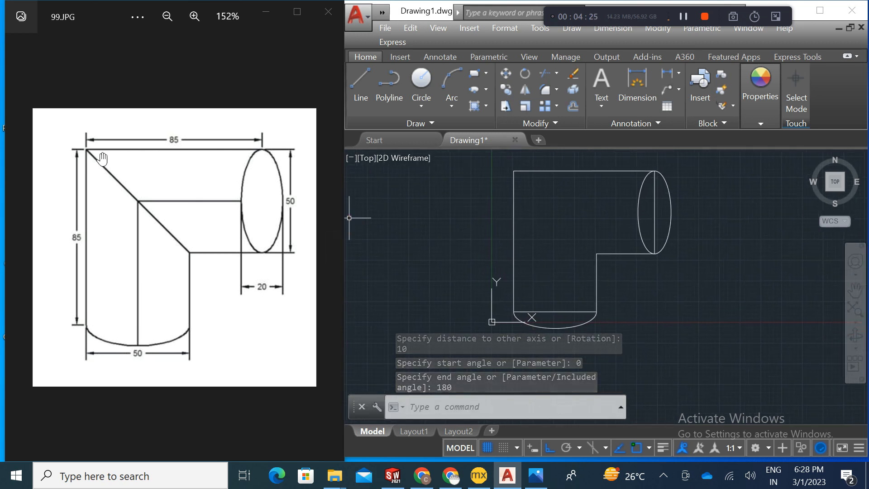
# Step: Draw the diagonal mitre line from the elbow's outer corner to its inner corner
pyautogui.click(369, 101)
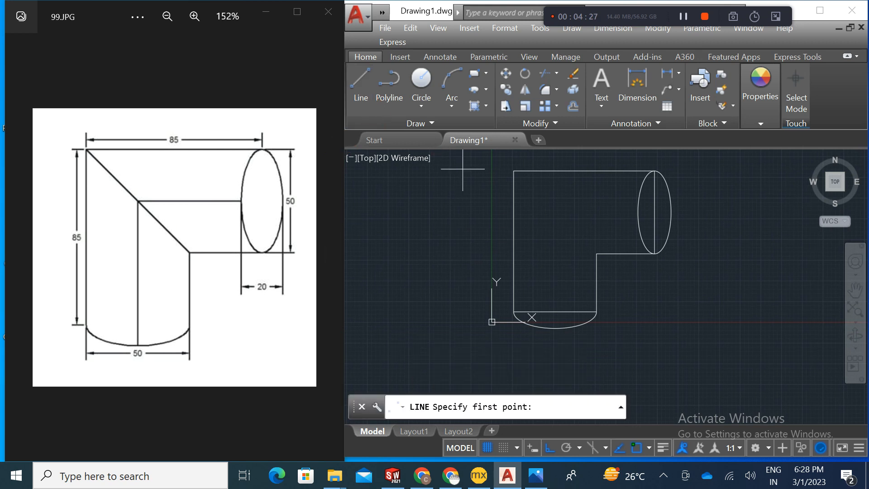
pyautogui.click(513, 171)
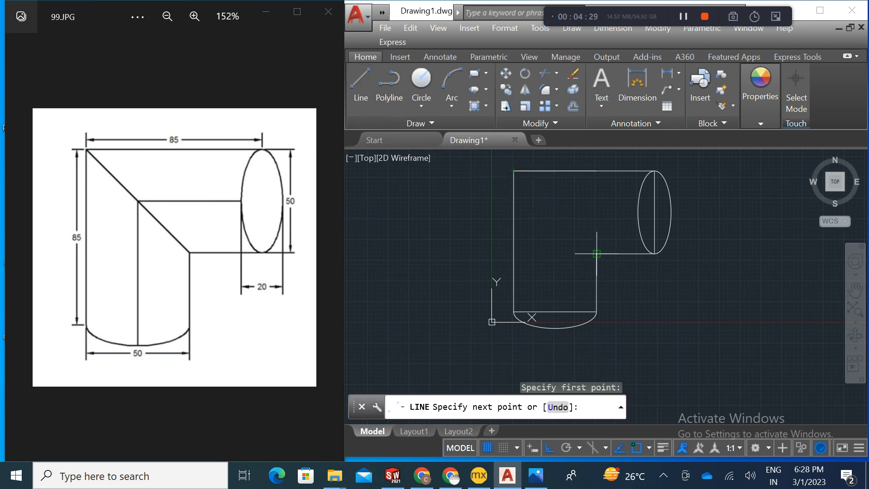
pyautogui.click(597, 254)
pyautogui.click(416, 105)
# Step: Draw a line from the ellipse's left quadrant to the mitre line's midpoint and continue it straight down to the elliptical arc's lowest point
pyautogui.click(360, 90)
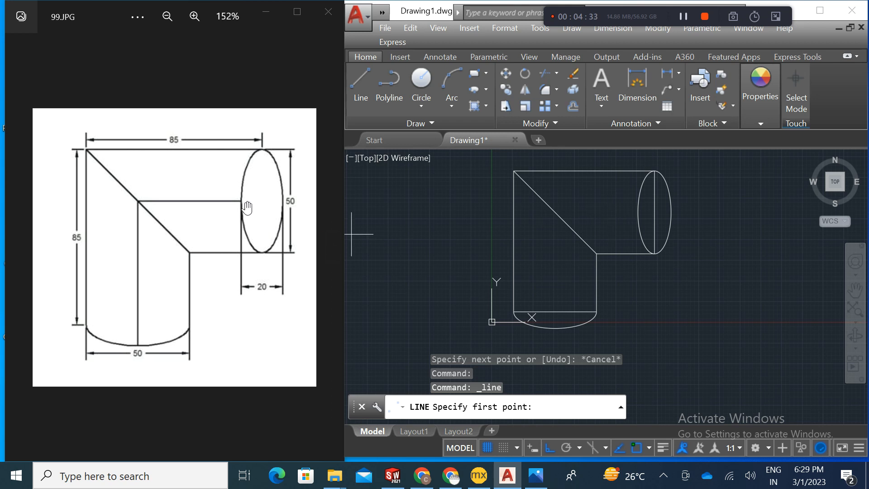
pyautogui.click(655, 212)
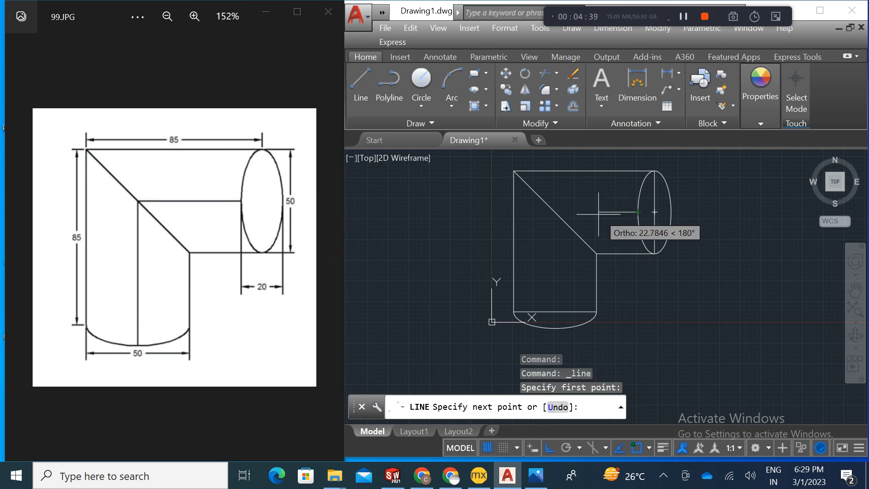
pyautogui.click(555, 212)
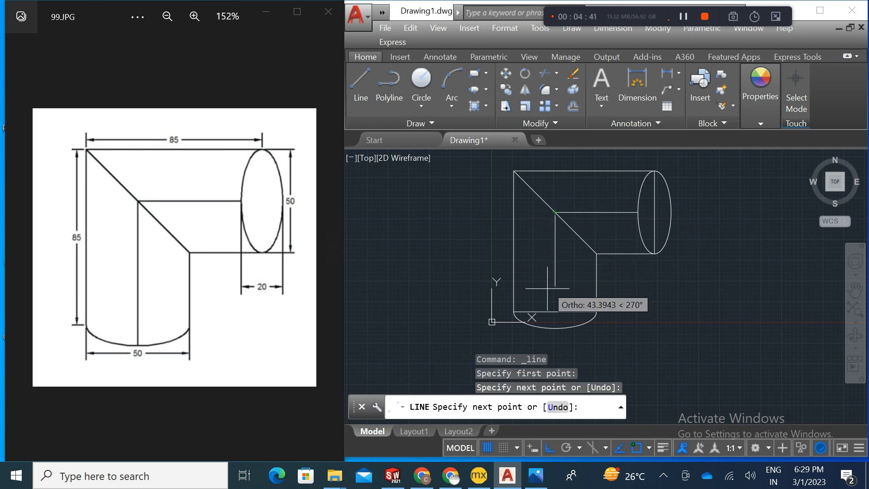
pyautogui.click(555, 328)
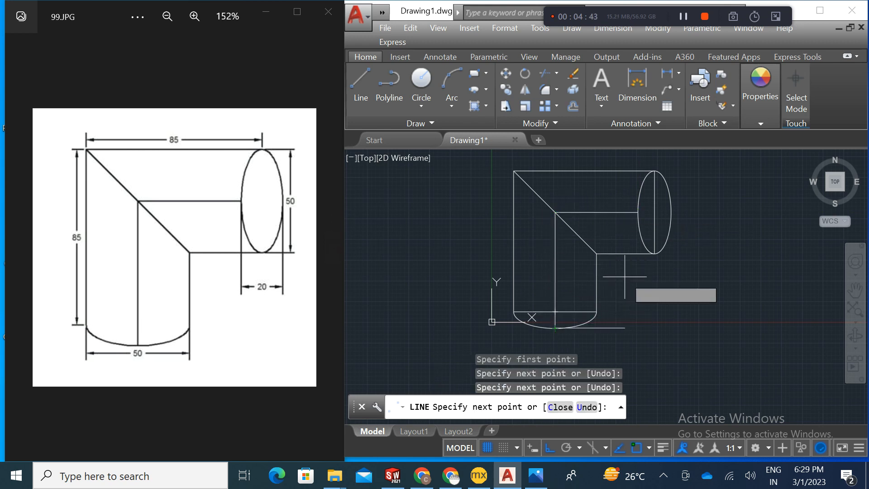
pyautogui.rightClick(635, 287)
pyautogui.click(659, 310)
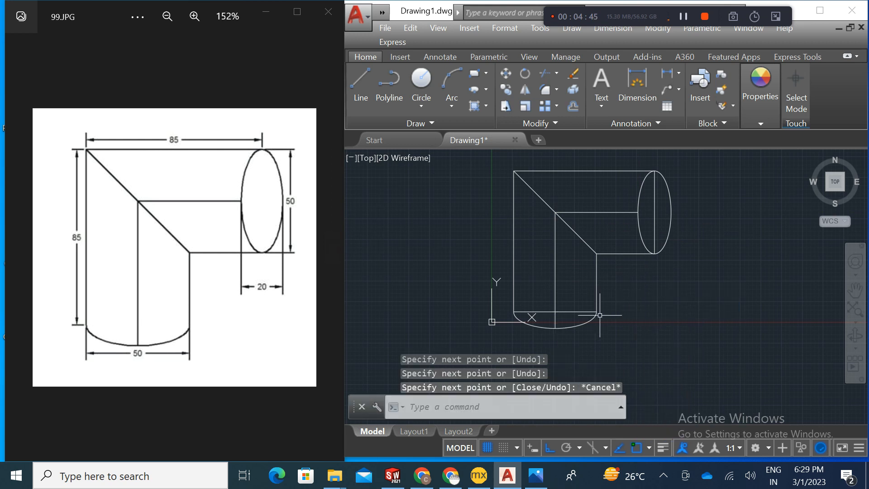
# Step: Delete the straight horizontal edge above the elliptical arc and the vertical line inside the ellipse
pyautogui.click(574, 317)
pyautogui.click(562, 295)
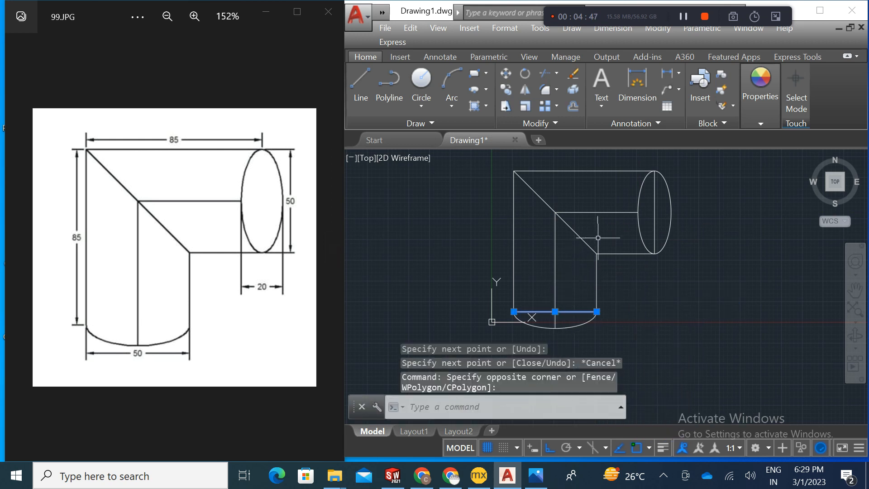
pyautogui.click(654, 213)
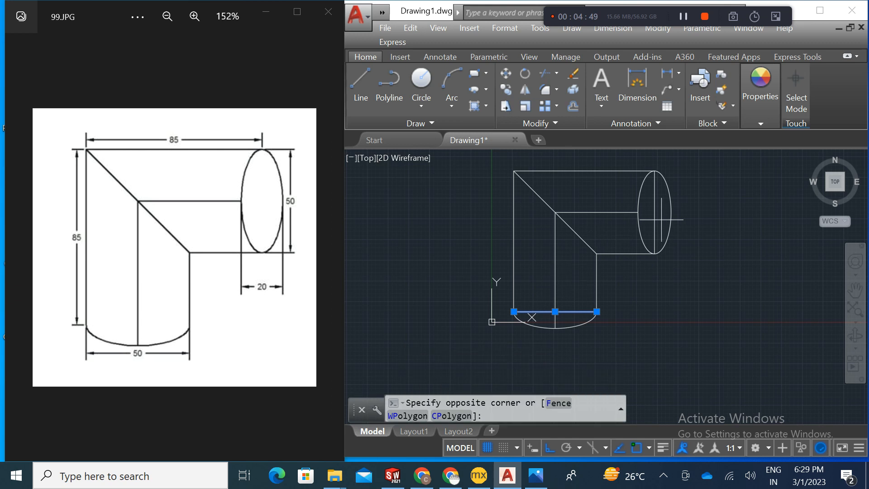
pyautogui.press('Delete')
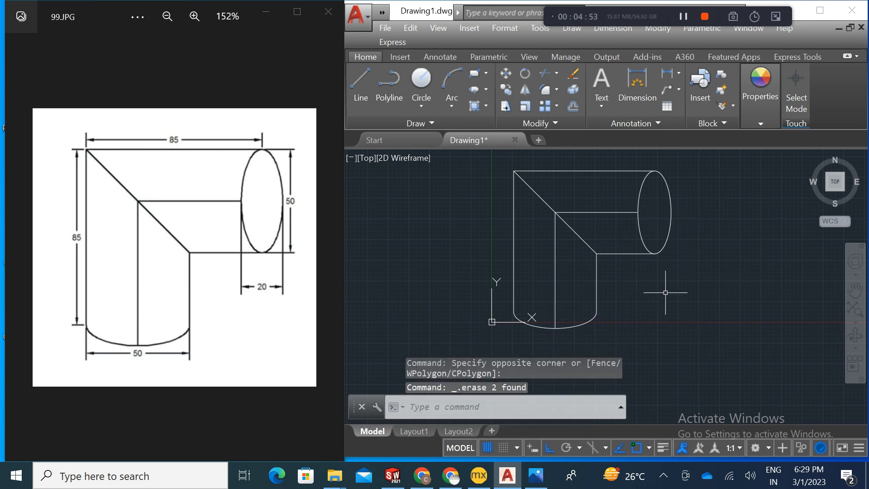
# Step: Add a linear dimension to the elbow's outer vertical edge, placing it just left of the edge
pyautogui.click(686, 19)
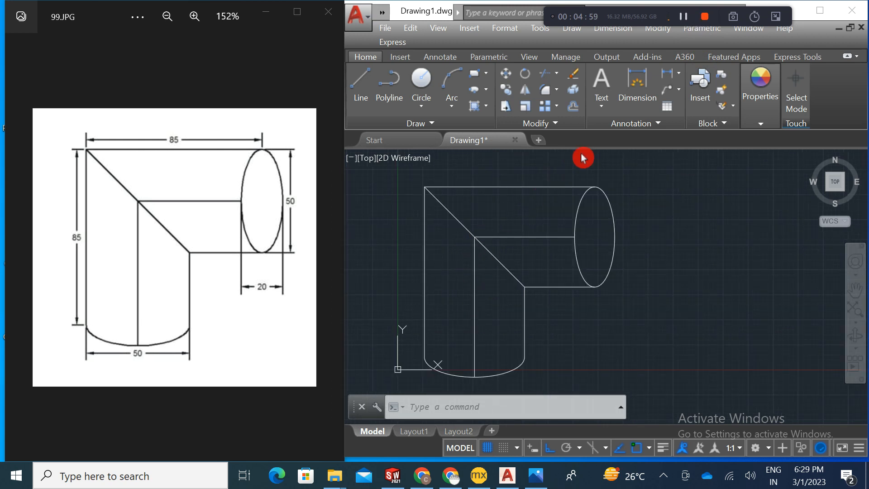
pyautogui.click(686, 78)
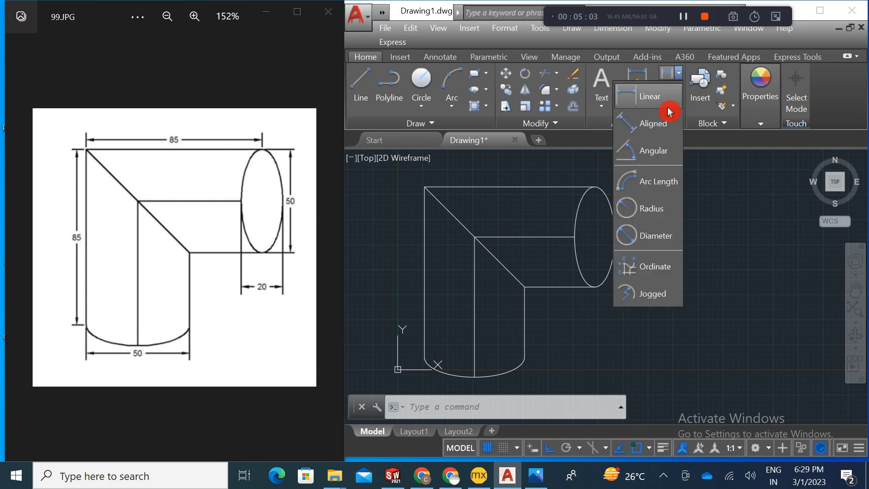
pyautogui.click(655, 110)
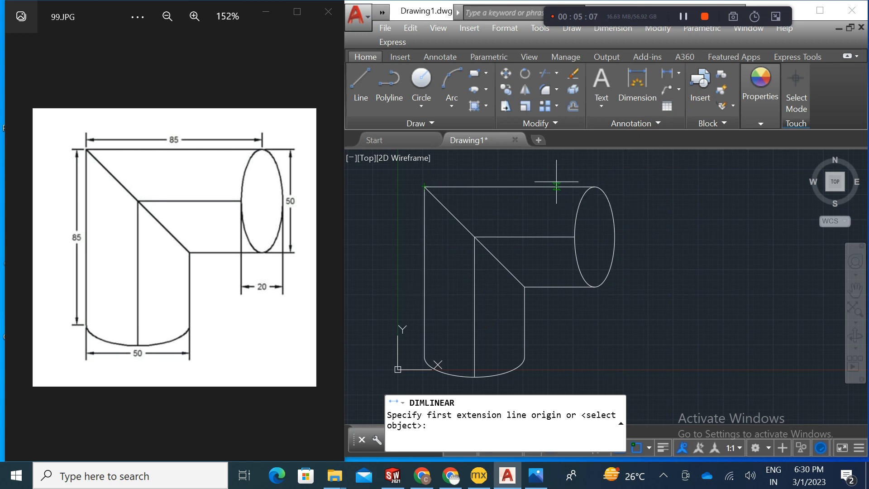
pyautogui.click(424, 186)
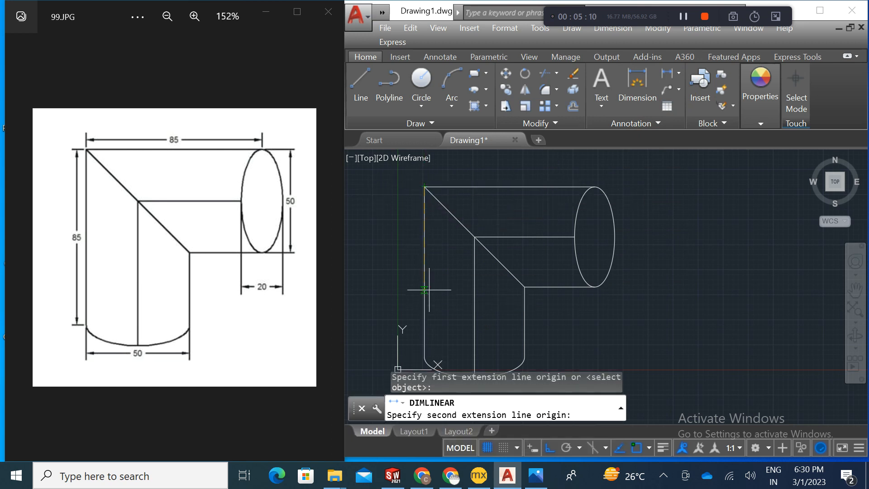
pyautogui.click(424, 356)
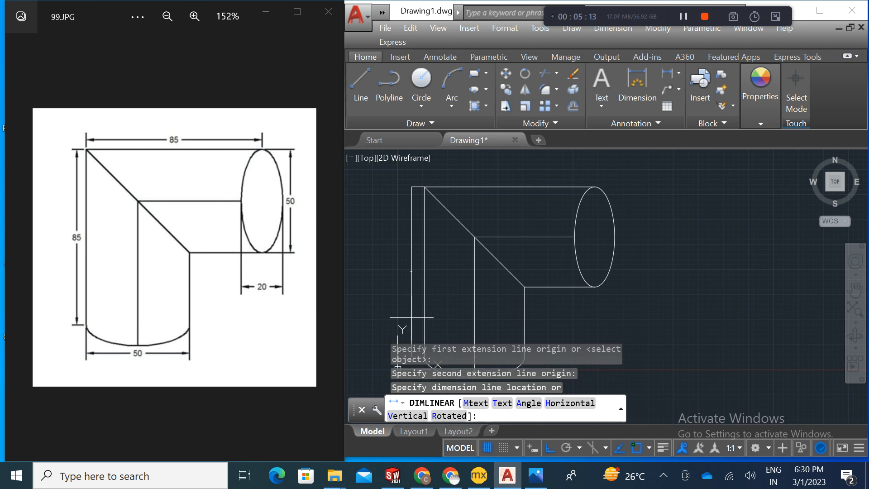
pyautogui.click(411, 317)
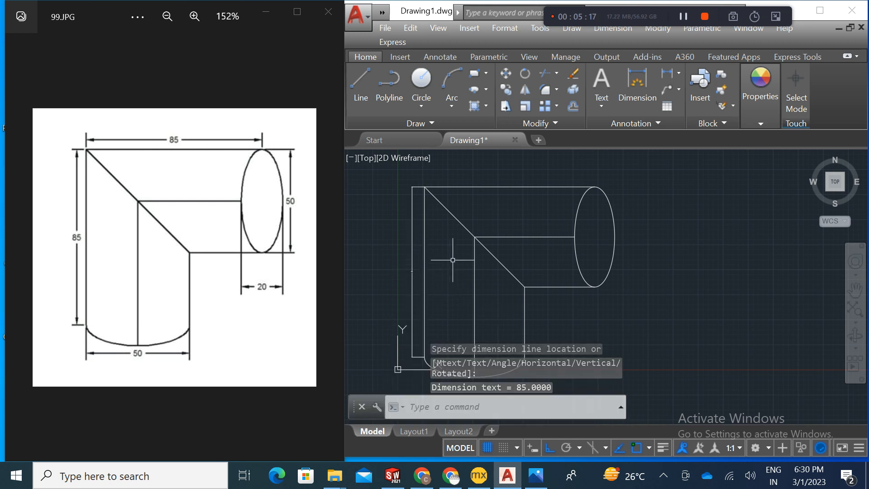
# Step: Add a linear dimension to the elbow's upper horizontal edge, placing it just above the edge
pyautogui.moveTo(447, 252); pyautogui.dragTo(446, 263, button='middle')
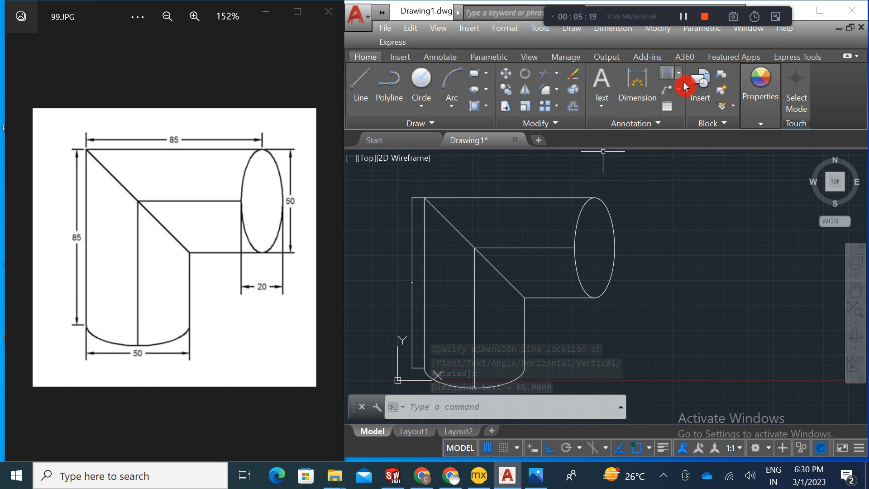
pyautogui.click(690, 84)
pyautogui.click(675, 100)
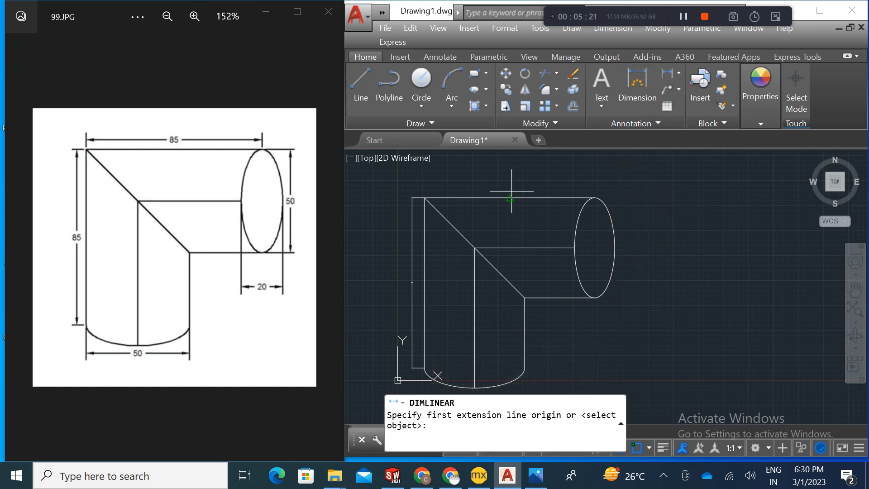
pyautogui.click(424, 198)
pyautogui.click(594, 198)
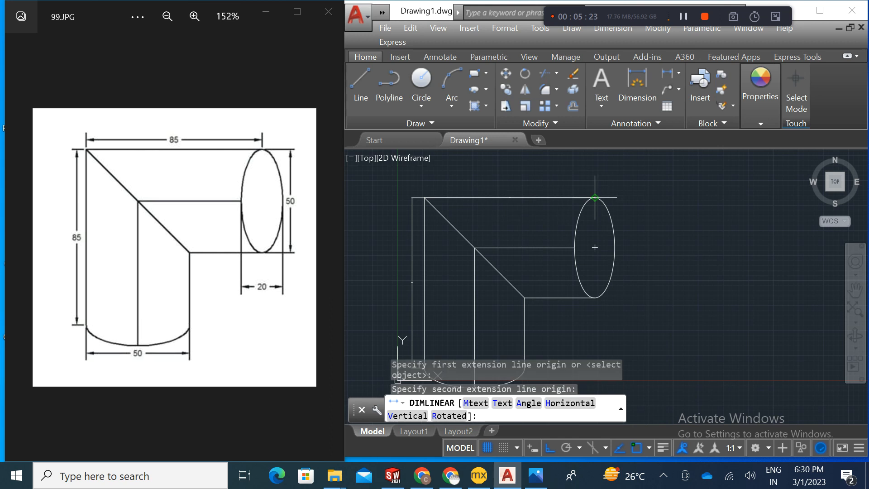
pyautogui.click(594, 181)
# Step: Add a vertical linear dimension between the ellipse's top and bottom points, placing it to the right of the ellipse
pyautogui.scroll(-1, 664, 248)
pyautogui.moveTo(664, 249)
pyautogui.mouseDown(button='middle')
pyautogui.moveTo(642, 230)
pyautogui.moveTo(668, 253)
pyautogui.mouseUp(button='middle')
pyautogui.scroll(-1, 650, 242)
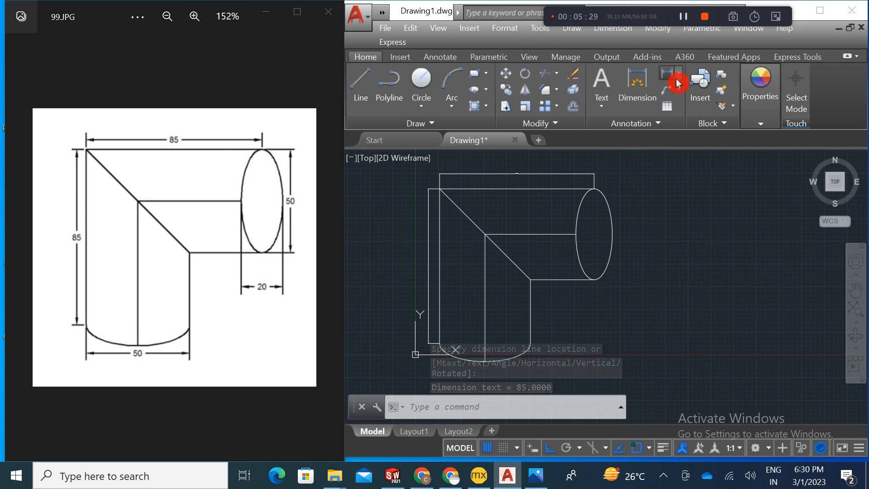
pyautogui.click(678, 83)
pyautogui.click(595, 189)
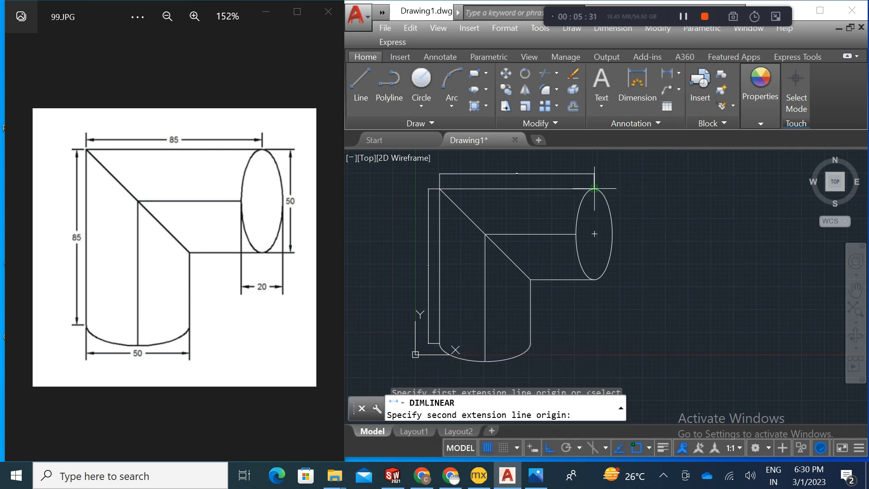
pyautogui.click(594, 279)
pyautogui.click(627, 264)
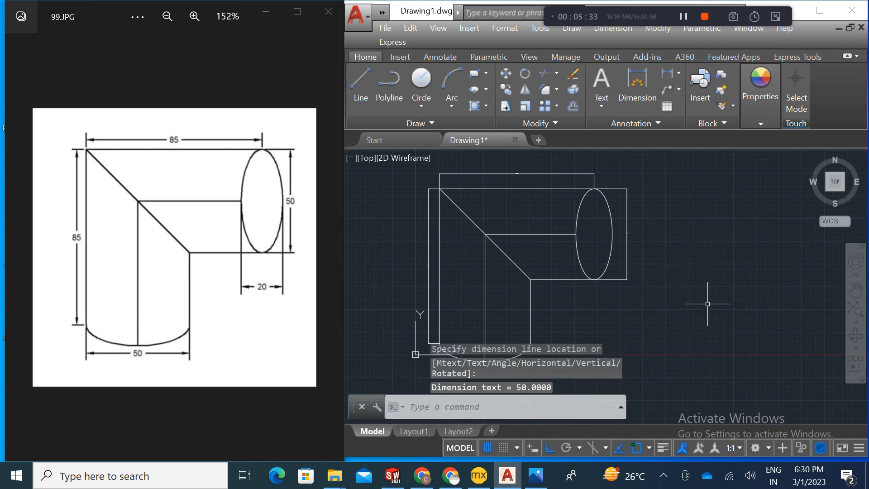
# Step: Add a horizontal linear dimension across the ellipse's width, placing it below the ellipse
pyautogui.click(667, 73)
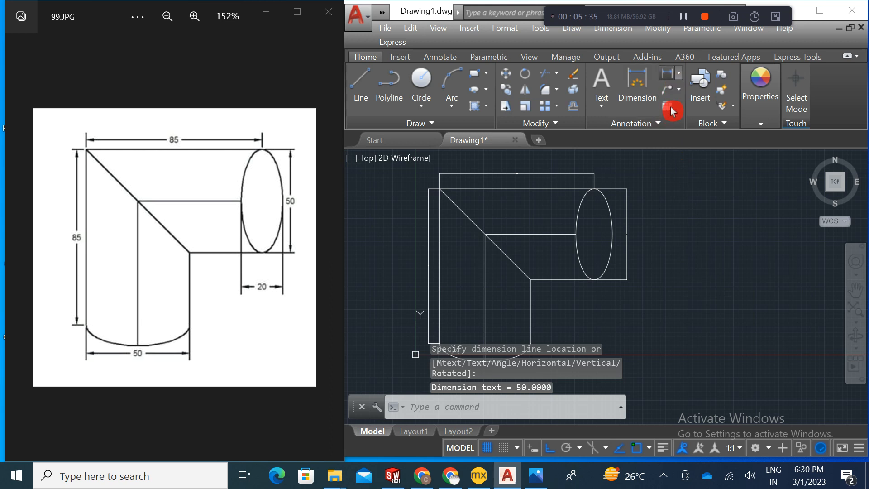
pyautogui.click(594, 234)
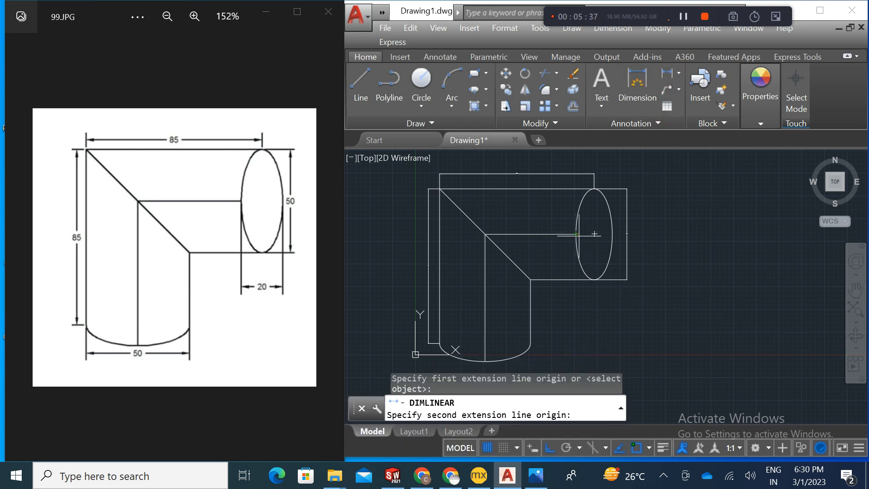
pyautogui.click(612, 234)
pyautogui.click(595, 307)
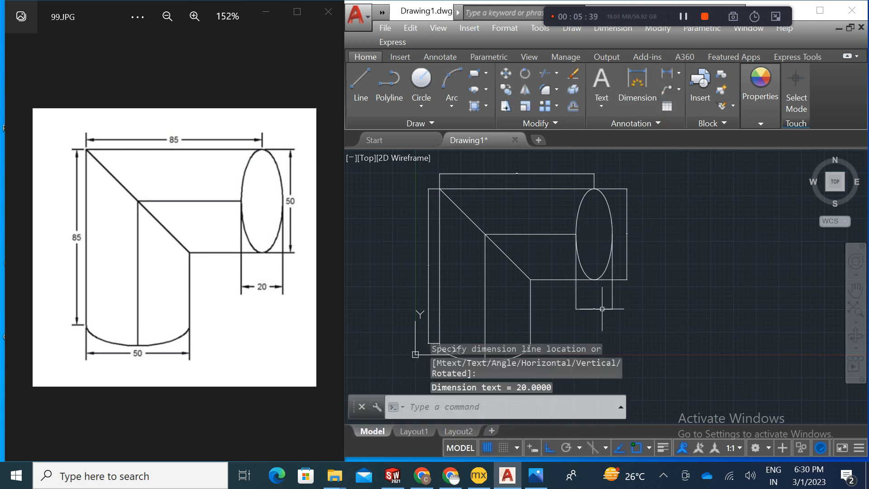
pyautogui.moveTo(646, 311)
pyautogui.mouseDown(button='middle')
pyautogui.moveTo(648, 302)
pyautogui.moveTo(673, 300)
pyautogui.mouseUp(button='middle')
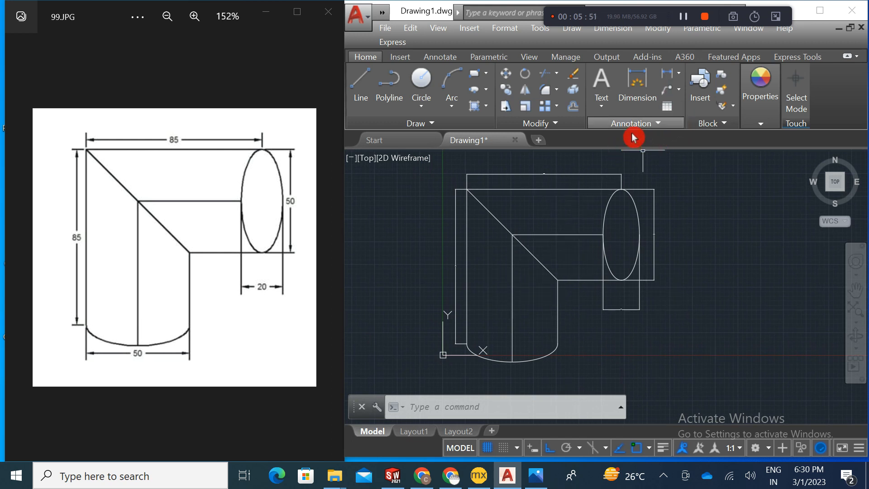
# Step: Modify the Standard dimension style to use an overall scale of 20 for dimension features
pyautogui.click(656, 127)
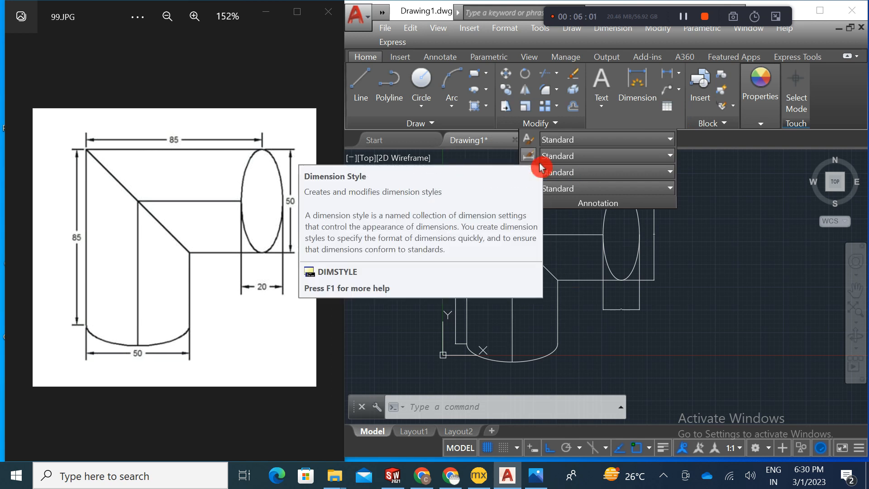
pyautogui.click(472, 415)
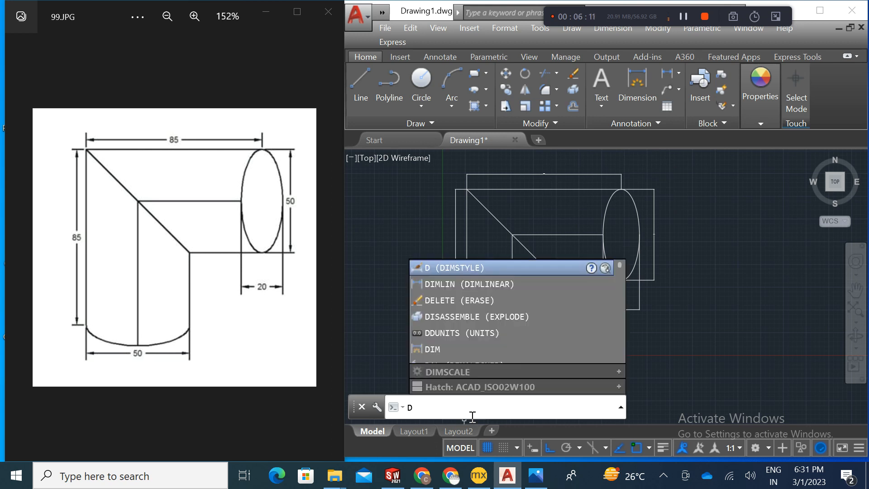
pyautogui.press('BackSpace')
pyautogui.write('d')
pyautogui.press('Return')
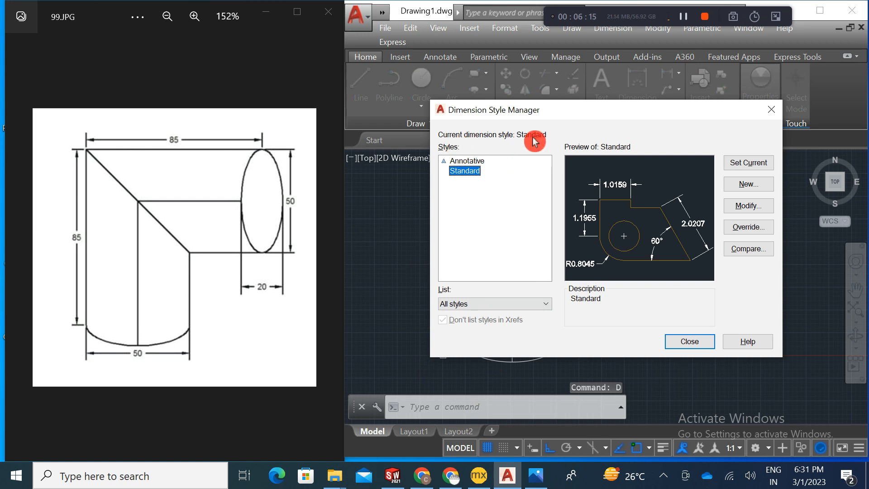
pyautogui.click(760, 218)
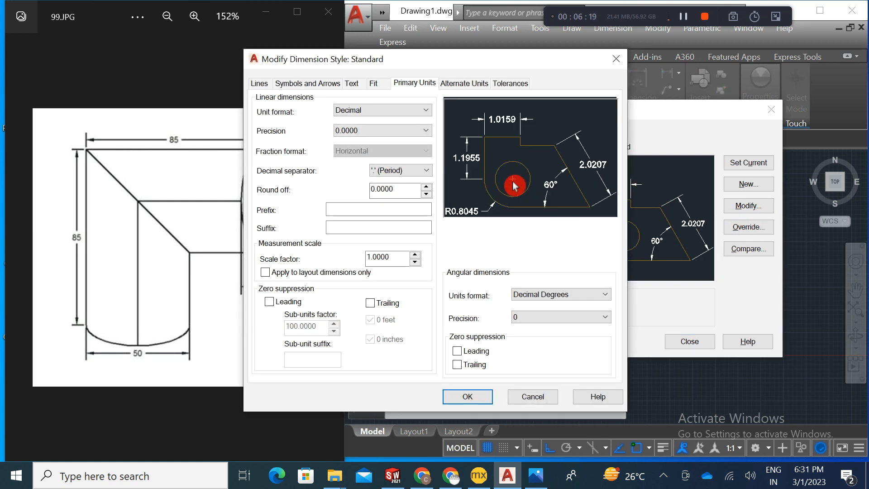
pyautogui.click(385, 89)
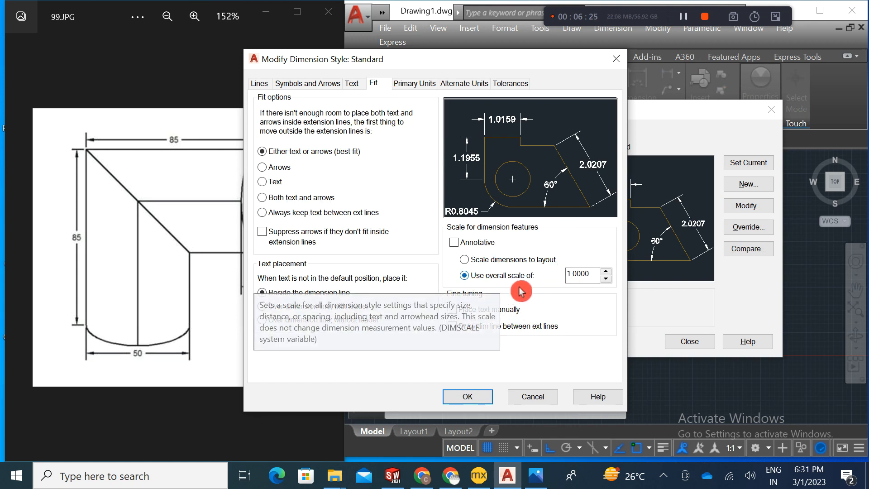
pyautogui.moveTo(598, 280); pyautogui.dragTo(568, 288)
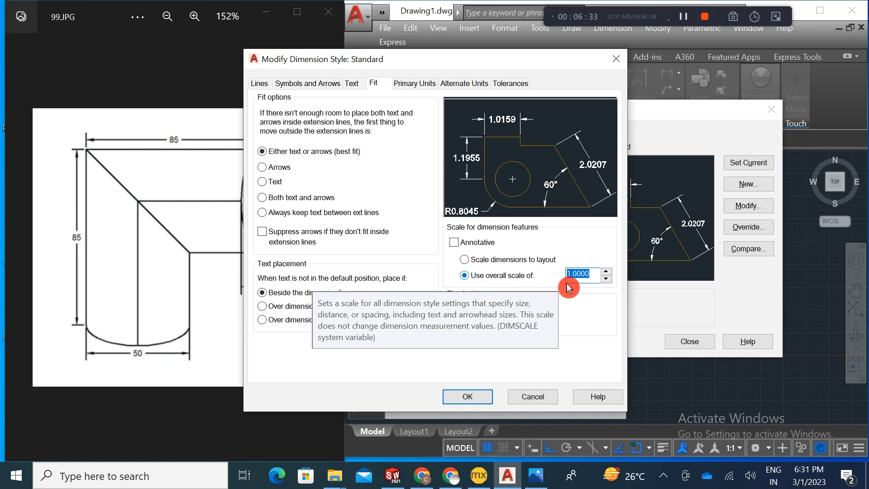
pyautogui.write('20')
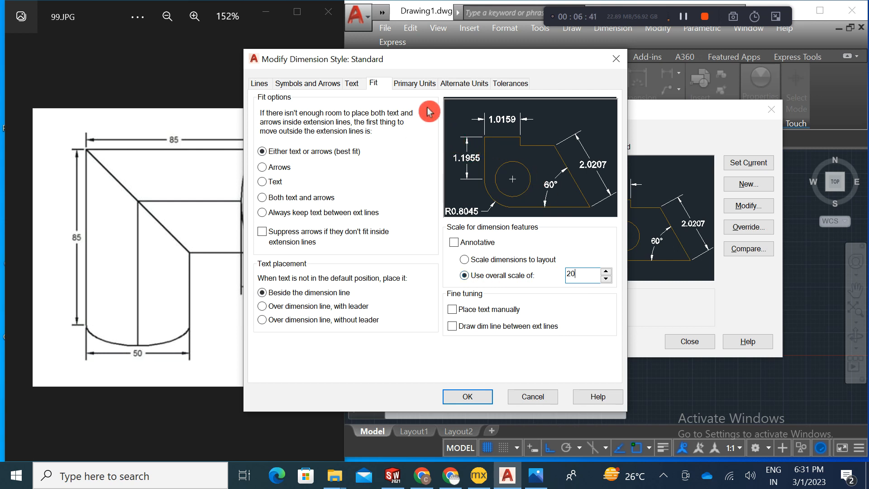
pyautogui.click(482, 401)
pyautogui.click(692, 345)
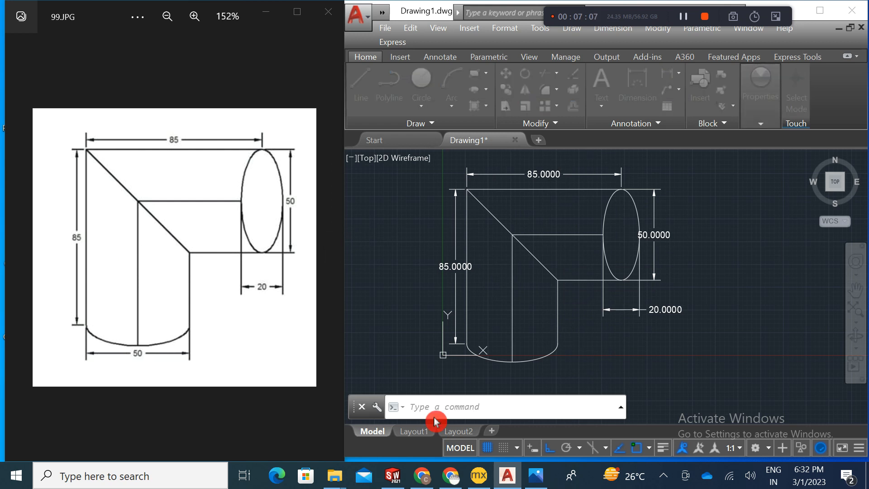
# Step: Set the linear dimension precision of the Standard dimension style to 0
pyautogui.write('d')
pyautogui.press('Return')
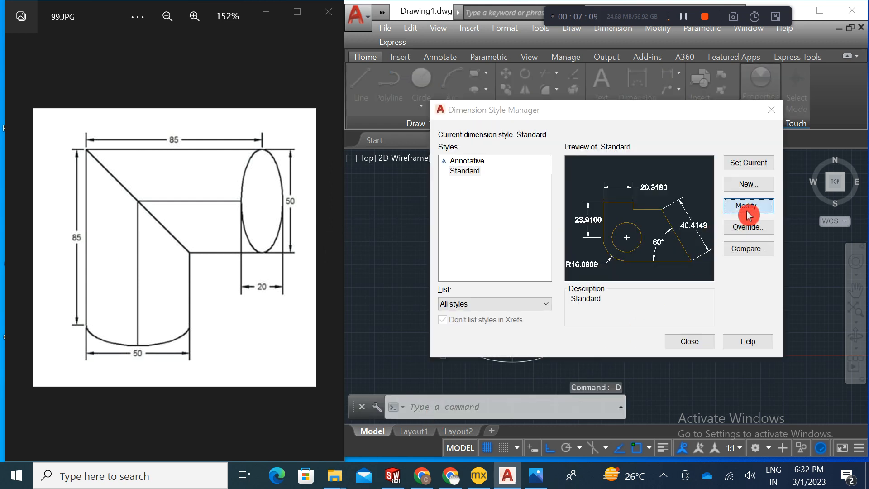
pyautogui.click(748, 207)
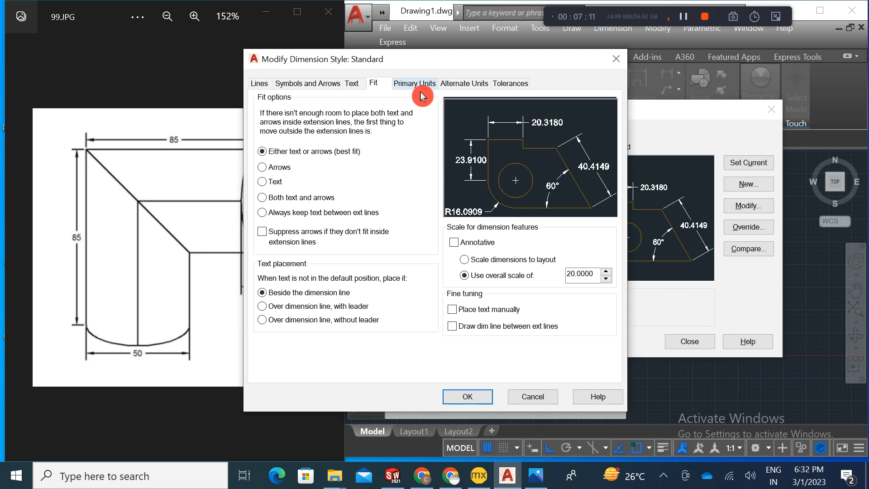
pyautogui.click(422, 95)
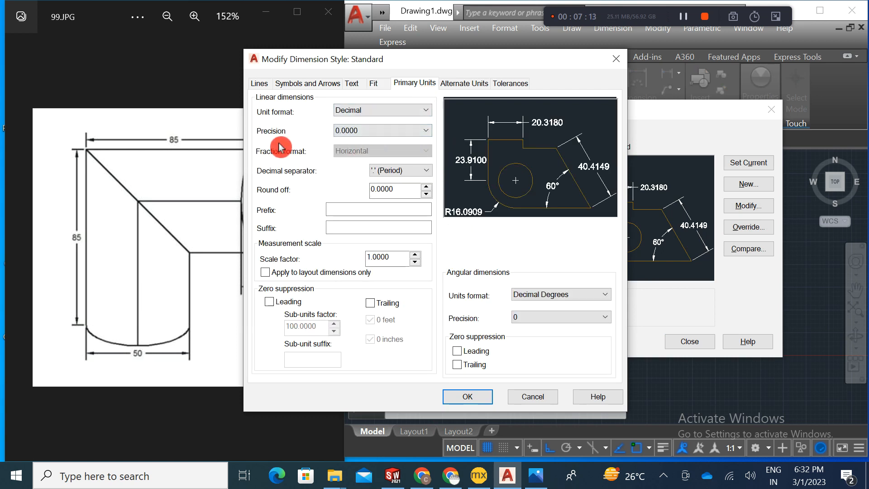
pyautogui.click(358, 132)
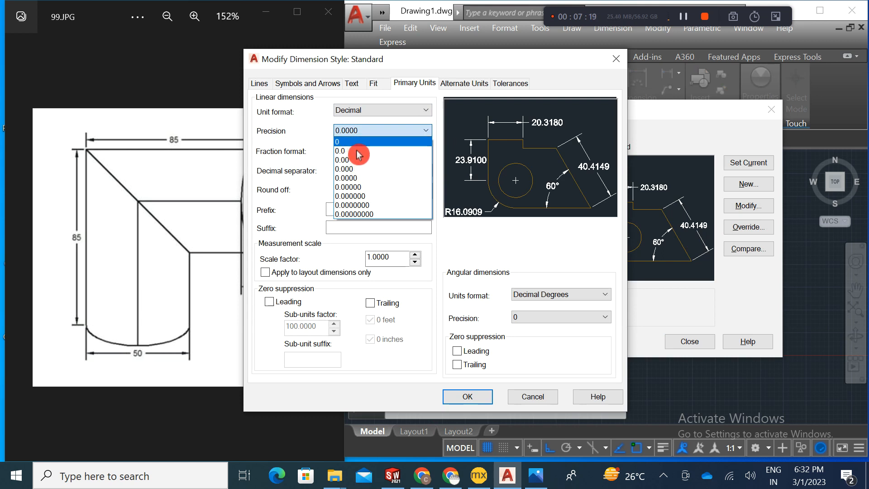
pyautogui.click(357, 150)
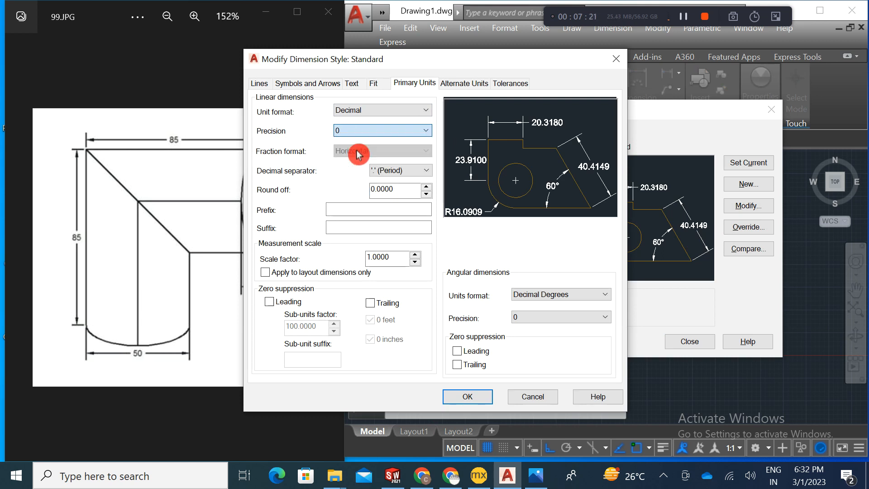
pyautogui.click(489, 400)
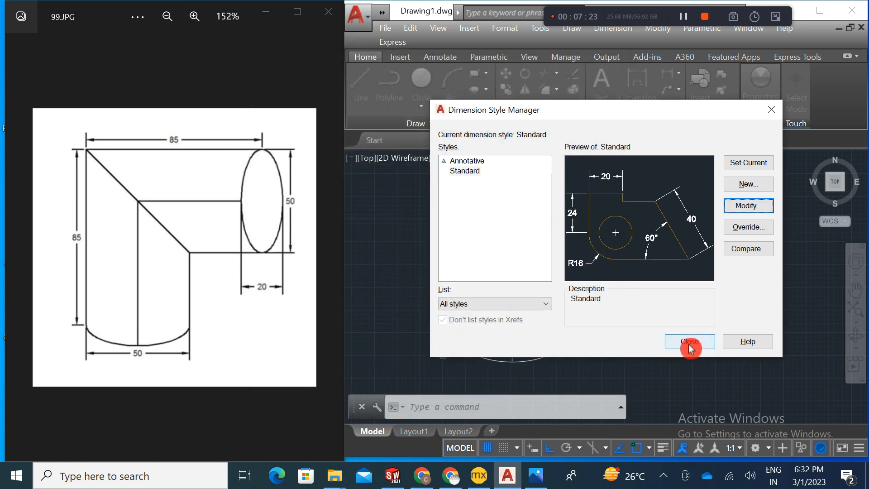
pyautogui.click(689, 342)
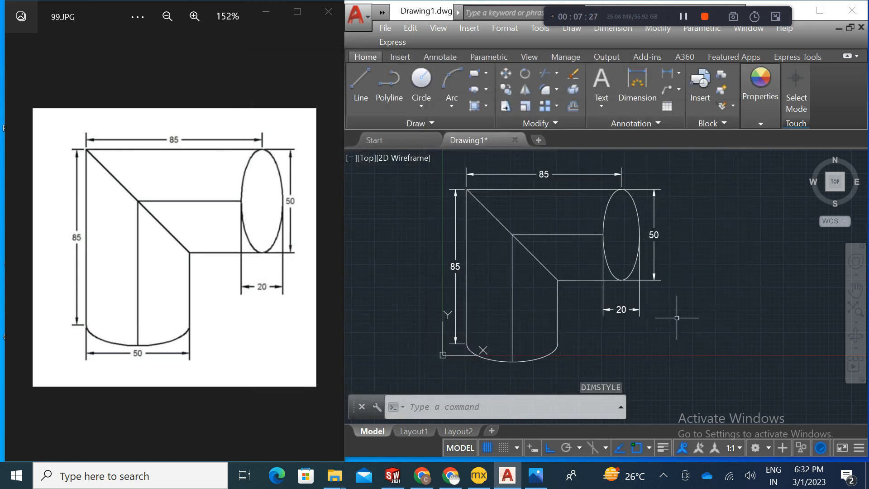
# Step: Switch the image viewer to the reference drawing 88.JPG
pyautogui.moveTo(686, 288)
pyautogui.mouseDown(button='middle')
pyautogui.moveTo(569, 281)
pyautogui.moveTo(638, 284)
pyautogui.moveTo(587, 281)
pyautogui.mouseUp(button='middle')
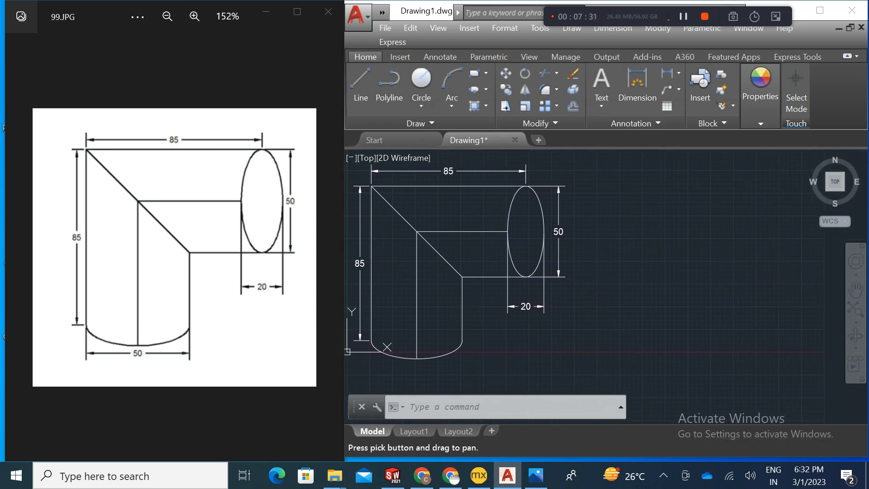
pyautogui.click(337, 250)
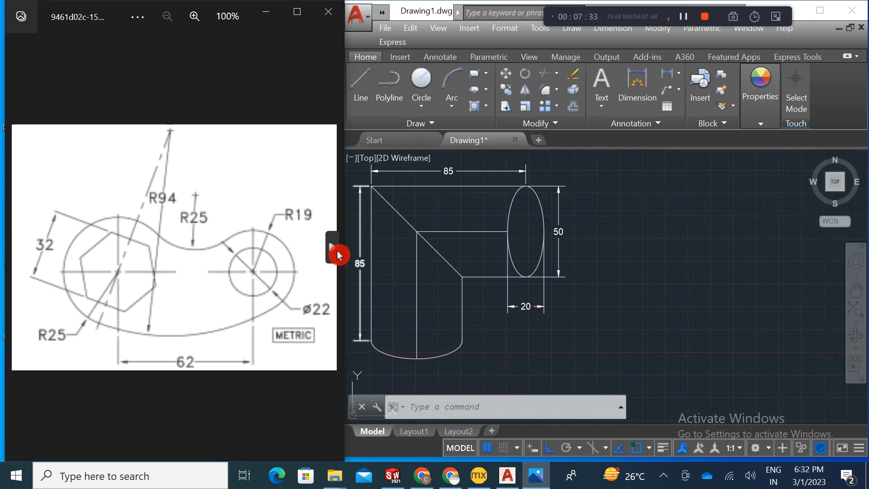
pyautogui.click(21, 249)
pyautogui.click(22, 249)
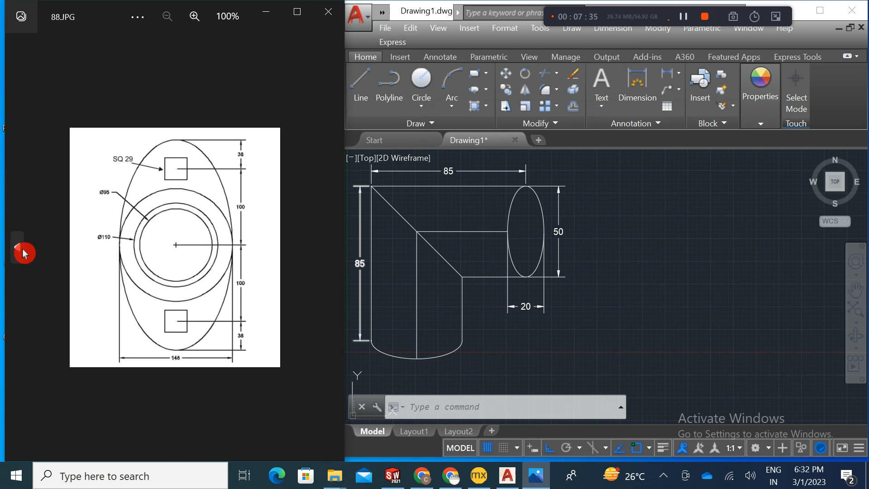
# Step: Draw a centre-defined ellipse in the empty area beside the elbow, with a vertical half-axis of 138 and a horizontal half-axis of 74
pyautogui.click(556, 284)
pyautogui.moveTo(564, 271); pyautogui.dragTo(347, 289, button='middle')
pyautogui.moveTo(470, 283); pyautogui.dragTo(416, 280, button='middle')
pyautogui.click(486, 89)
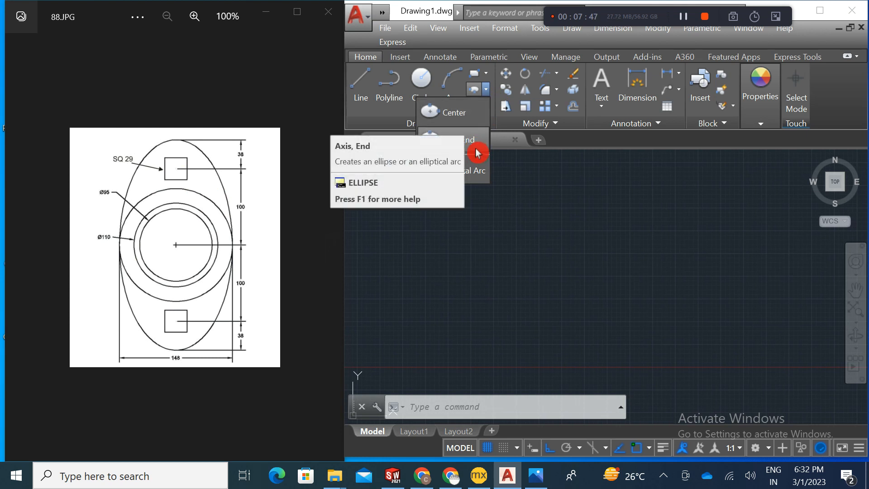
pyautogui.click(454, 113)
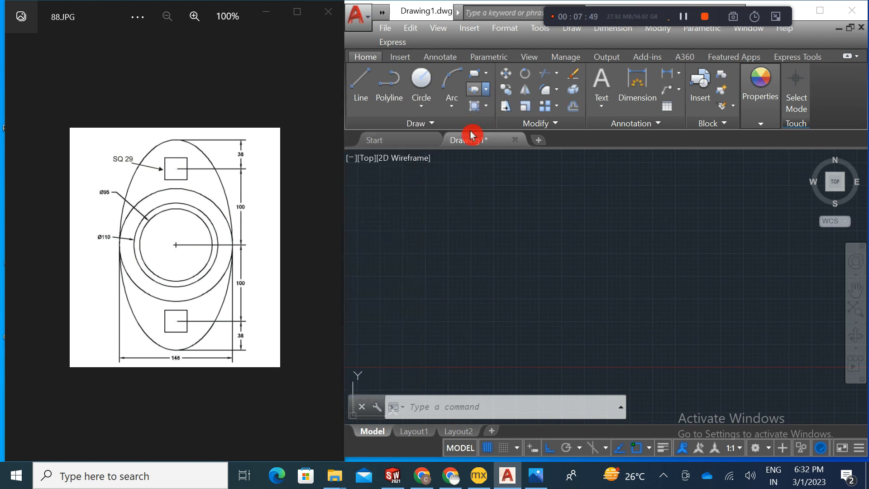
pyautogui.click(481, 283)
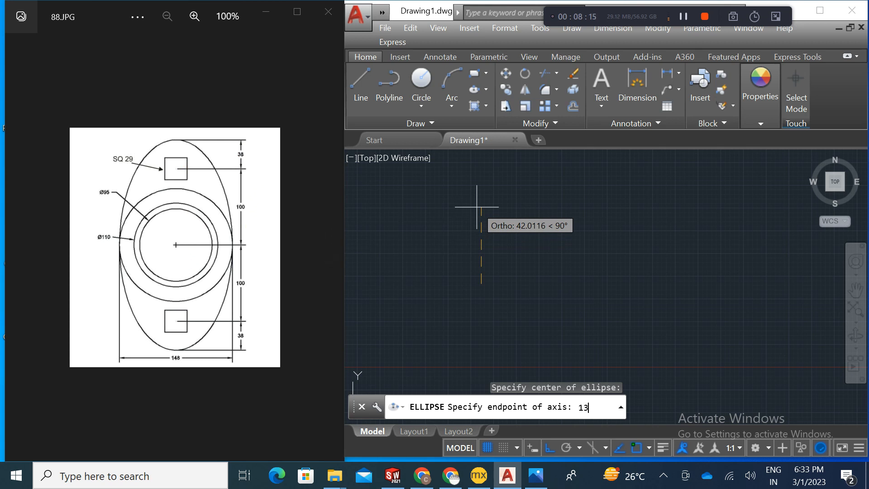
pyautogui.press('Return')
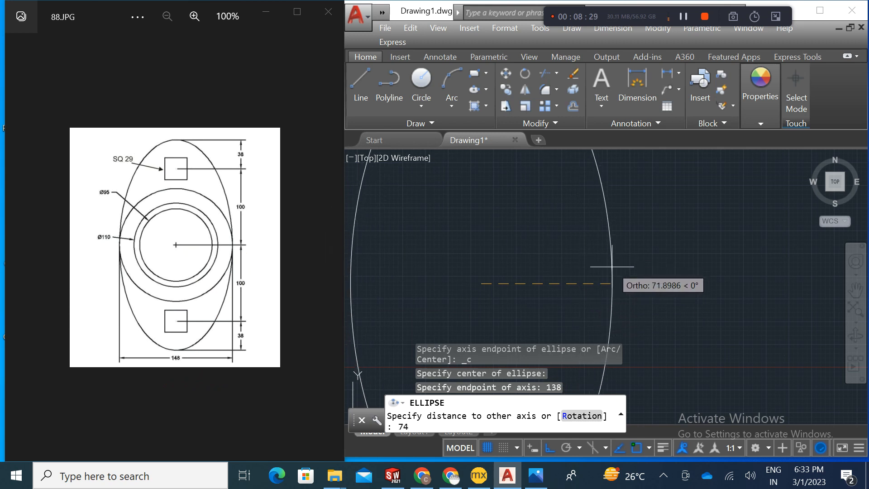
pyautogui.press('Return')
pyautogui.scroll(-2, 591, 290)
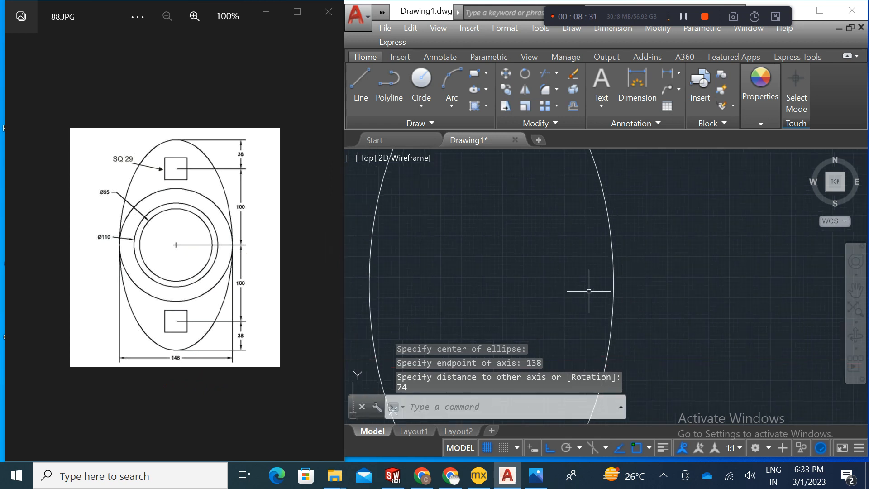
pyautogui.scroll(-3, 591, 290)
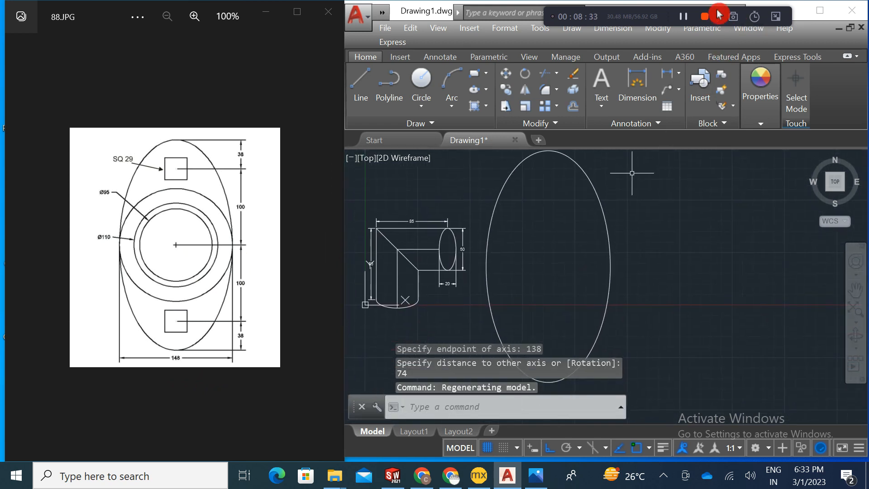
pyautogui.click(684, 18)
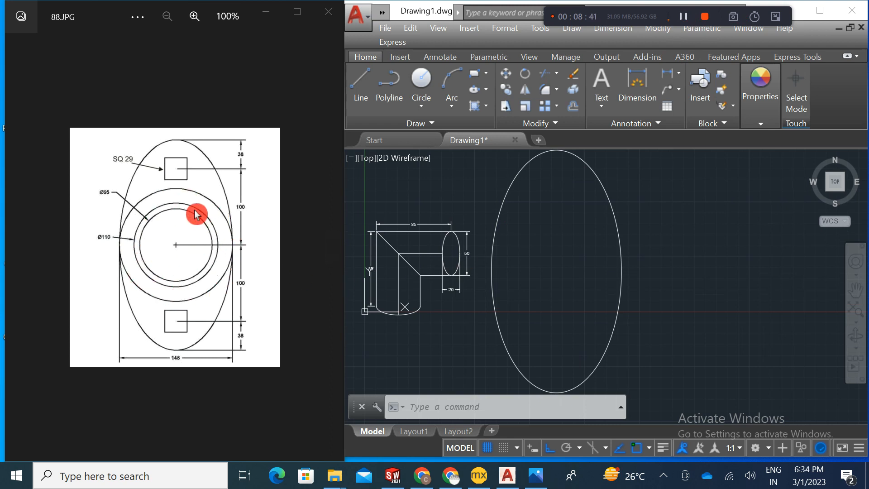
# Step: Draw a circle of radius 74 centred on the large ellipse, reaching the ellipse's two sides
pyautogui.click(429, 112)
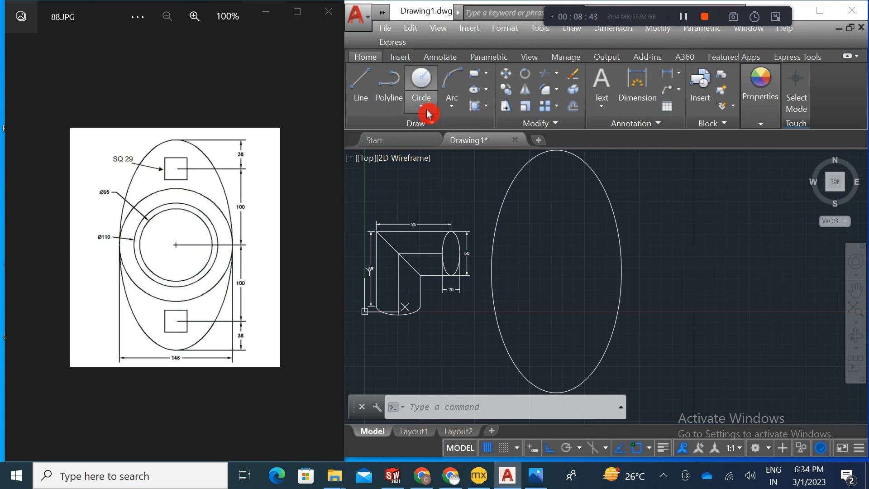
pyautogui.click(426, 111)
pyautogui.click(396, 142)
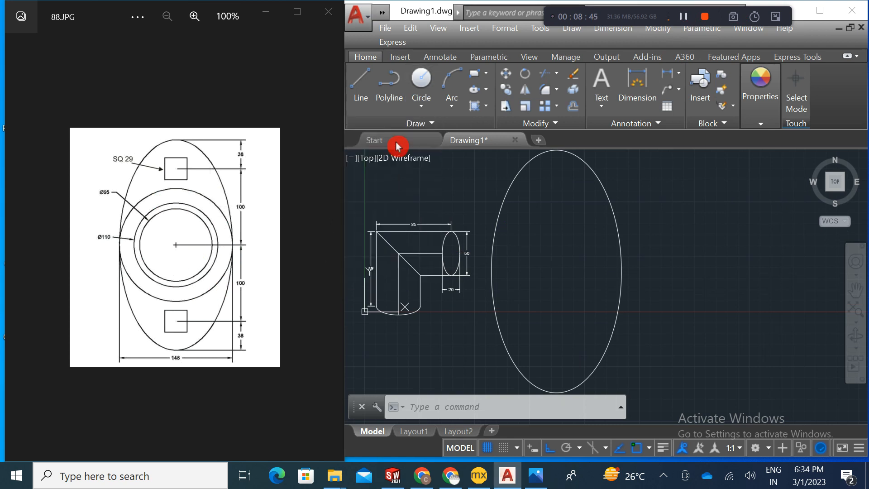
pyautogui.click(556, 271)
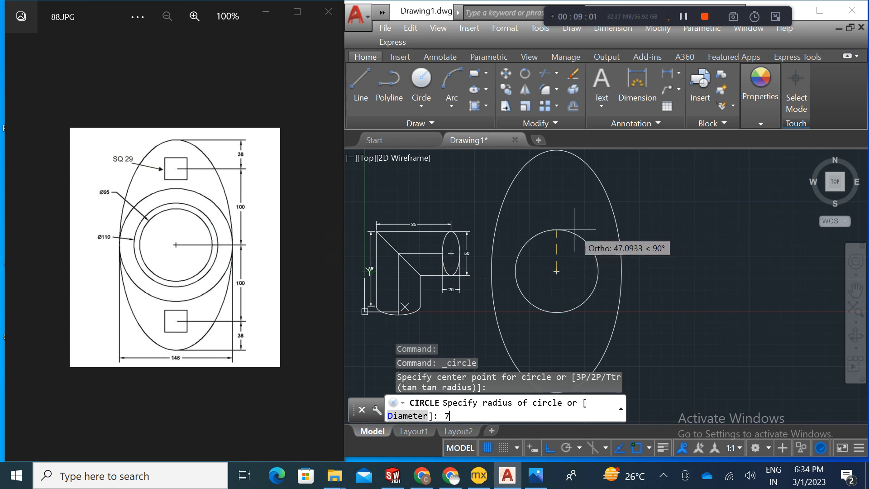
pyautogui.press('Return')
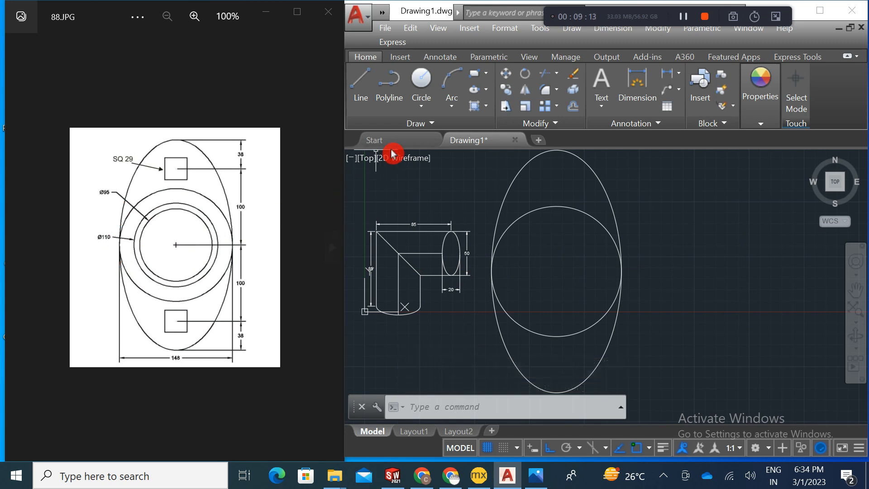
# Step: Draw a circle of diameter 95 centred on the large ellipse
pyautogui.click(425, 107)
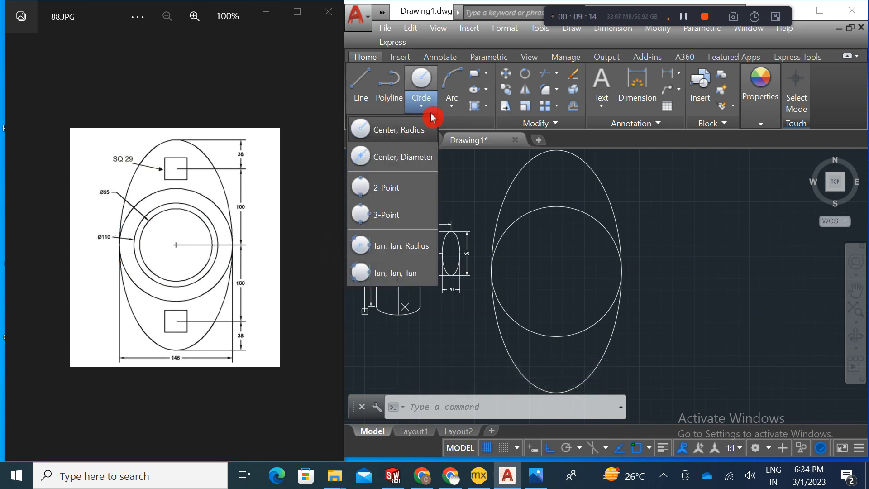
pyautogui.click(416, 168)
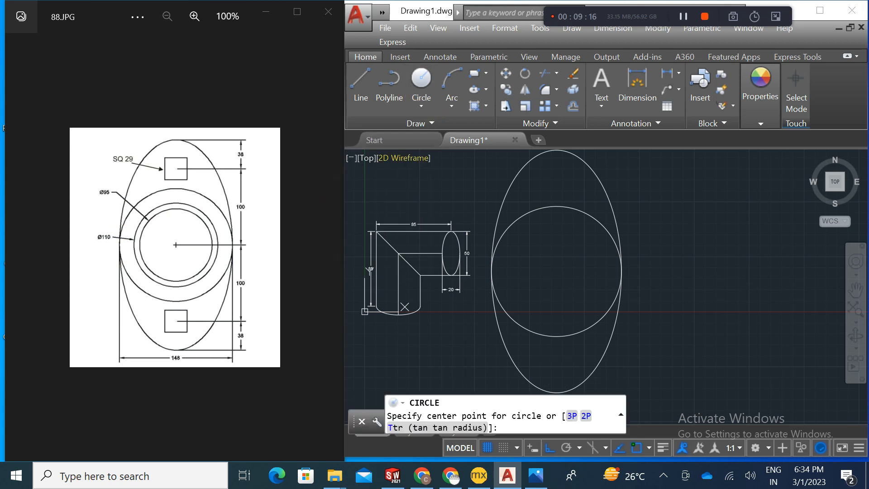
pyautogui.click(556, 271)
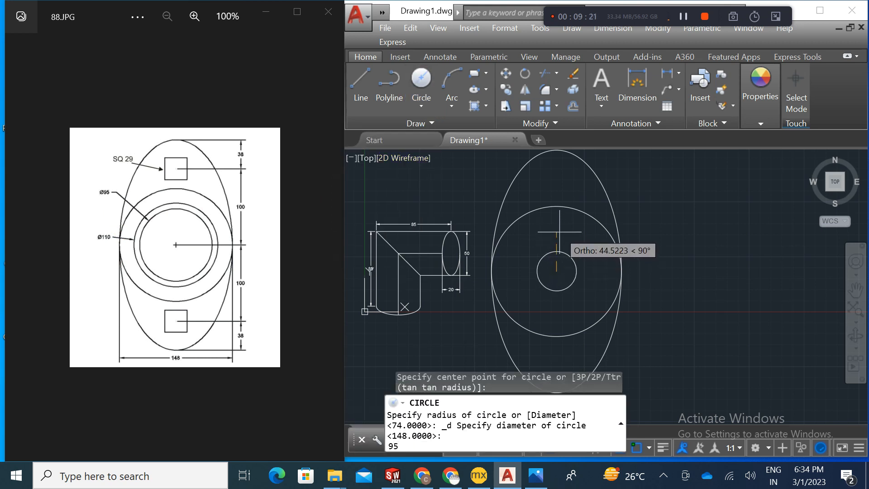
pyautogui.press('Return')
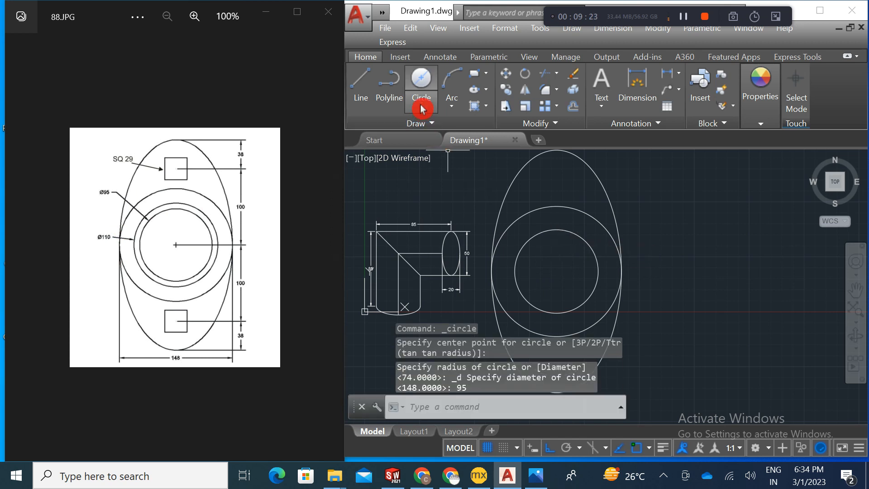
# Step: Draw a circle of diameter 110 concentric with the 95 diameter circle
pyautogui.click(420, 78)
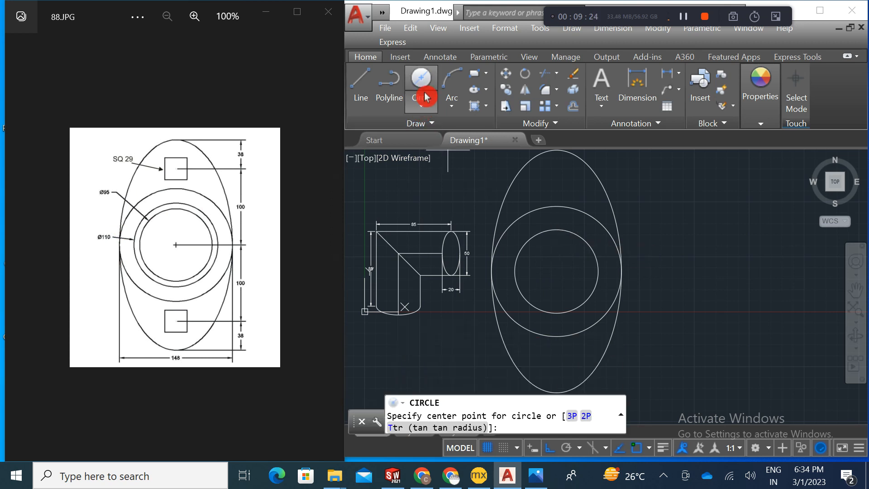
pyautogui.click(556, 271)
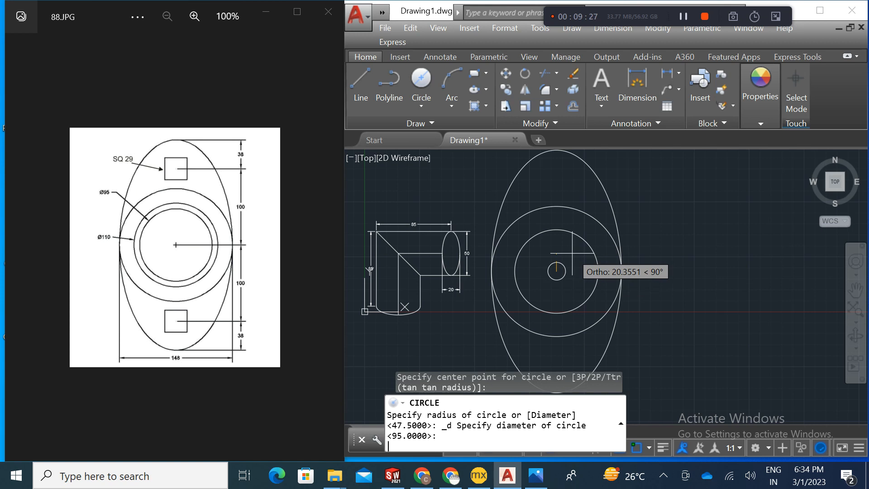
pyautogui.press('Return')
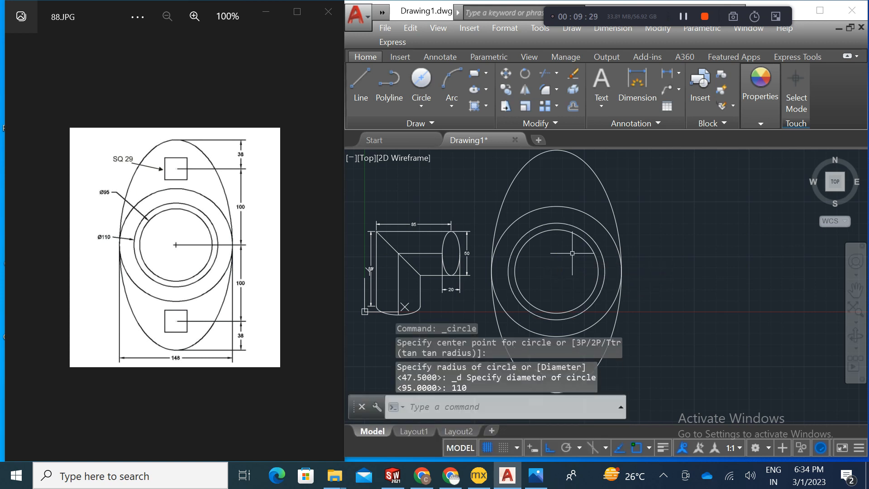
# Step: Widen the command line window and enlarge the 88.JPG reference drawing to 133%
pyautogui.moveTo(640, 249); pyautogui.dragTo(758, 253, button='middle')
pyautogui.moveTo(761, 287); pyautogui.dragTo(753, 309, button='middle')
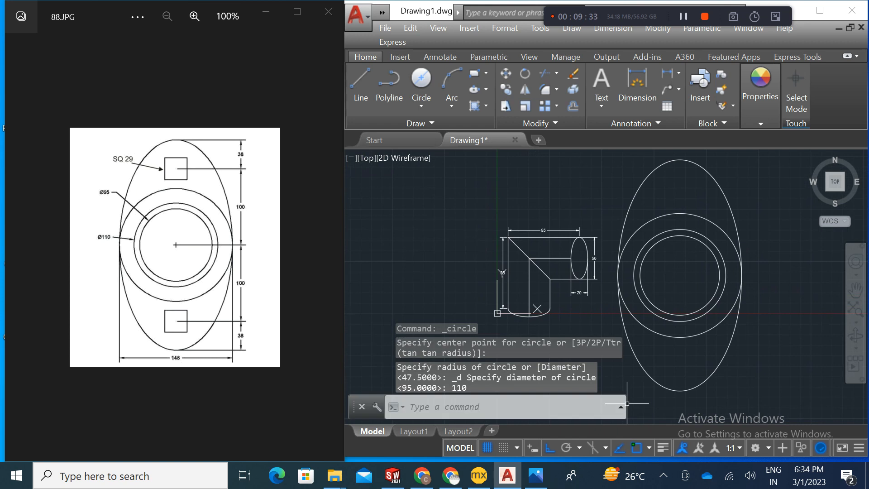
pyautogui.moveTo(626, 406); pyautogui.dragTo(818, 405)
pyautogui.moveTo(721, 280)
pyautogui.mouseDown(button='middle')
pyautogui.moveTo(622, 271)
pyautogui.moveTo(593, 277)
pyautogui.mouseUp(button='middle')
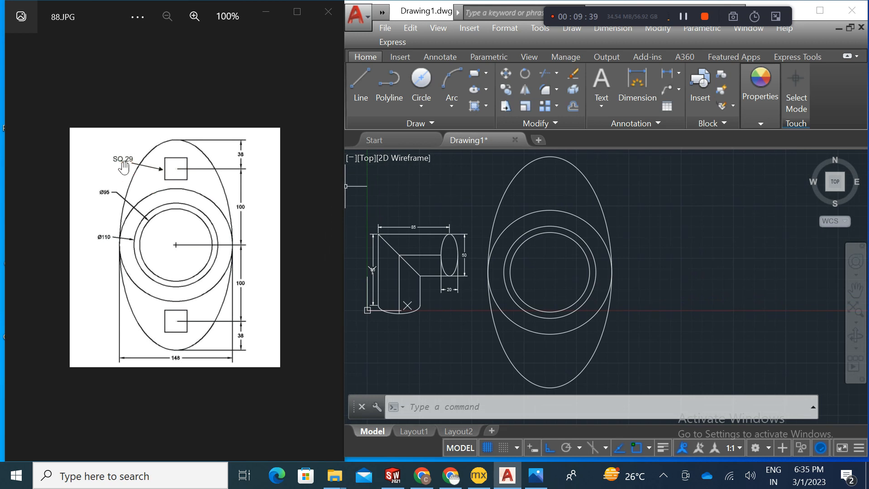
pyautogui.scroll(2, 123, 165)
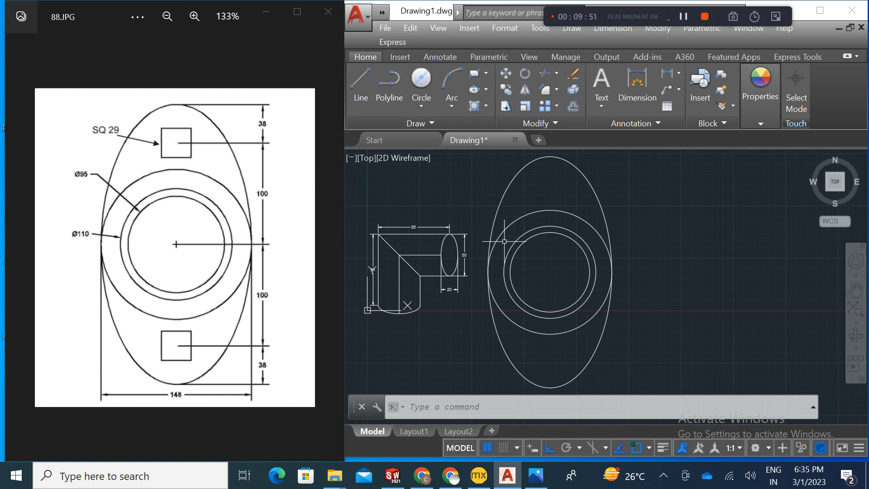
# Step: Draw a horizontal construction line through the common centre of the circles
pyautogui.click(431, 125)
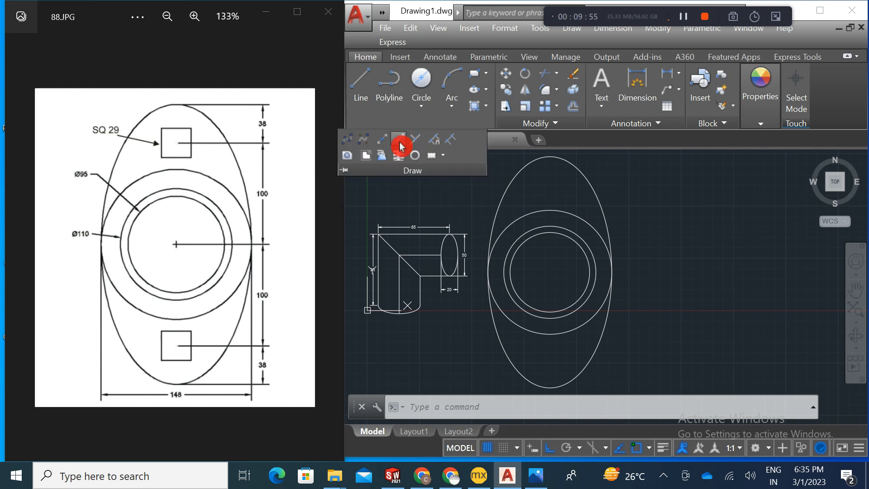
pyautogui.click(395, 151)
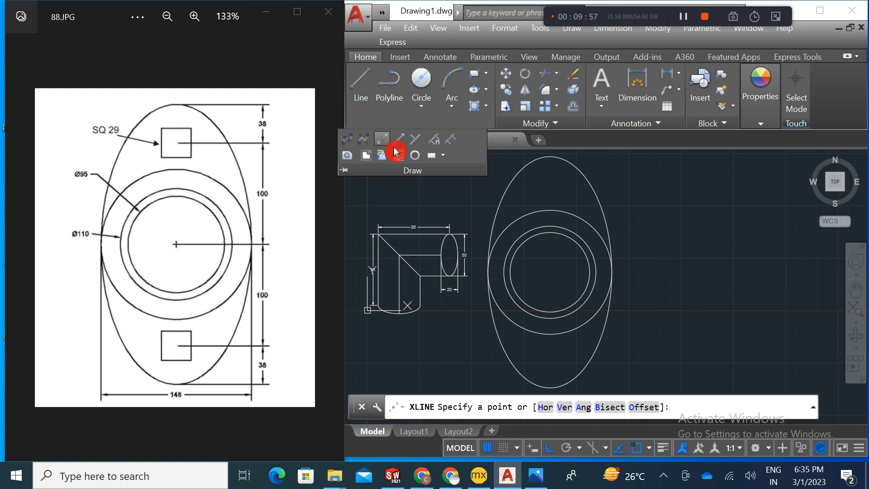
pyautogui.click(545, 406)
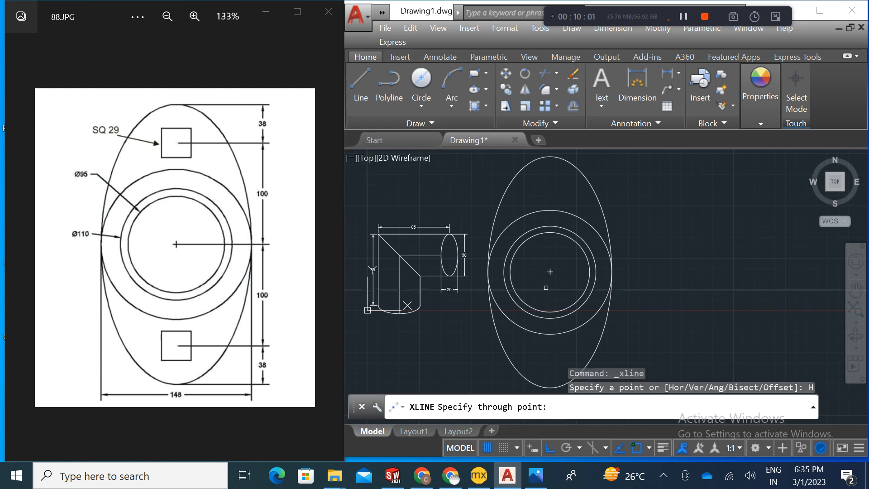
pyautogui.click(550, 271)
pyautogui.press('Return')
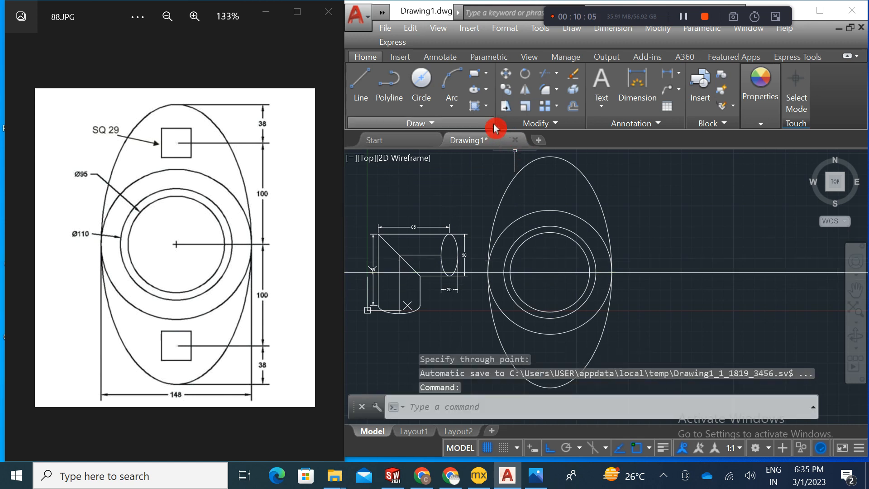
# Step: Offset the horizontal construction line by 100 both above and below the circle centre
pyautogui.click(581, 111)
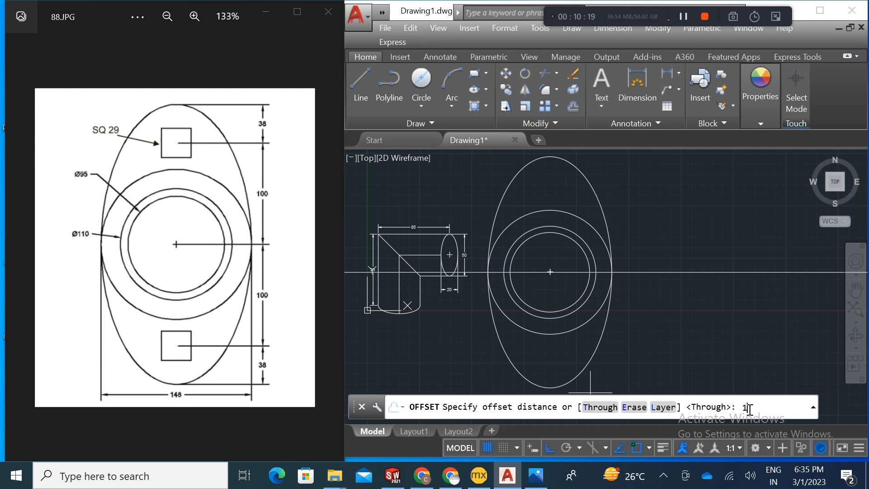
pyautogui.press('Return')
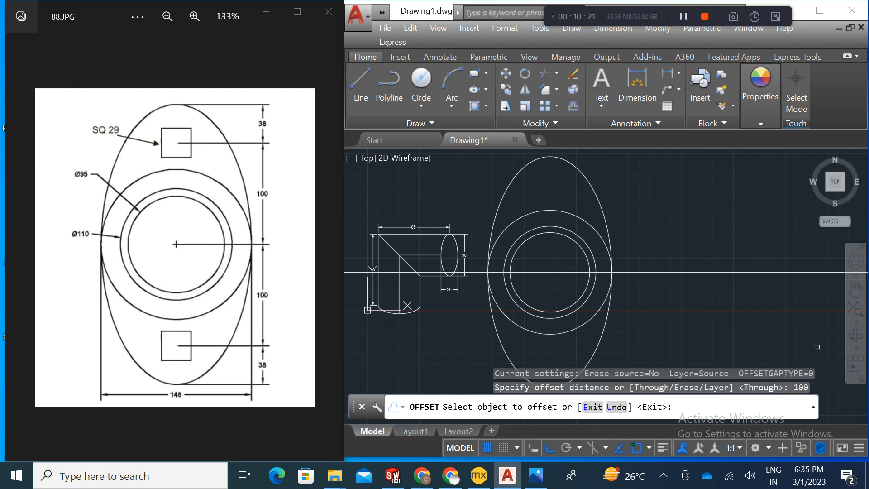
pyautogui.click(695, 275)
pyautogui.click(695, 225)
pyautogui.click(688, 274)
pyautogui.click(690, 324)
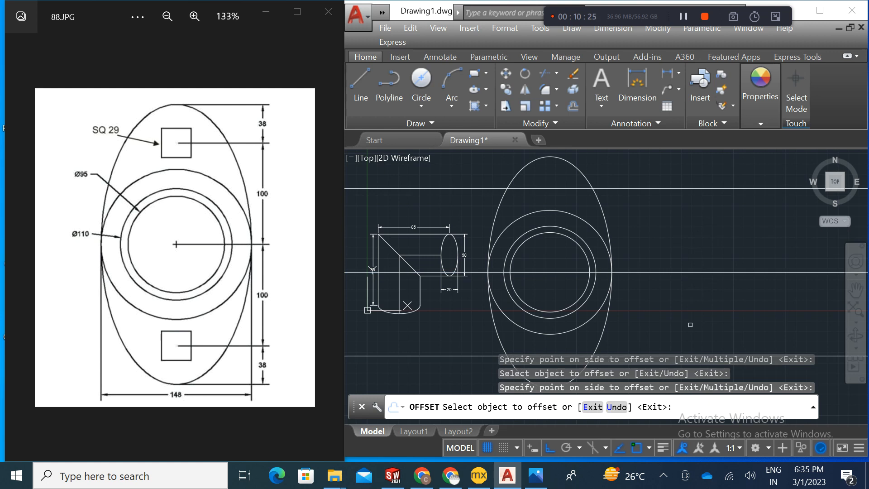
pyautogui.press('Escape')
# Step: Draw a vertical construction line through the common centre of the circles
pyautogui.click(417, 123)
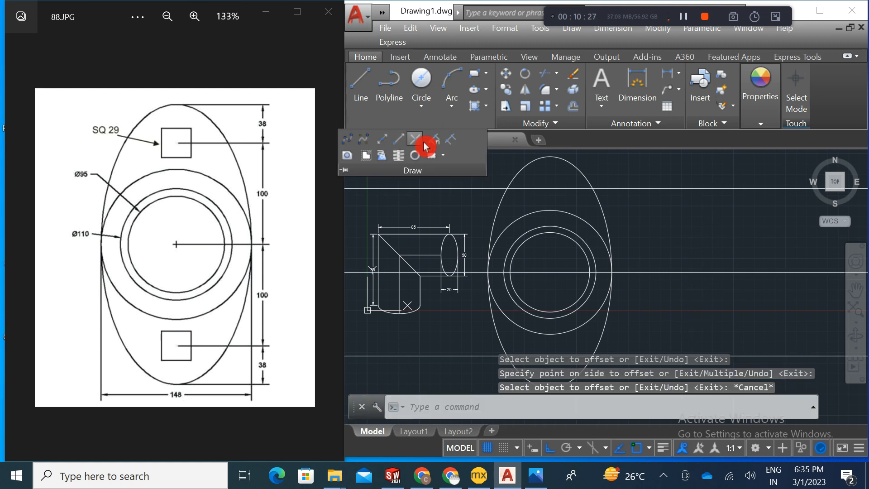
pyautogui.click(415, 139)
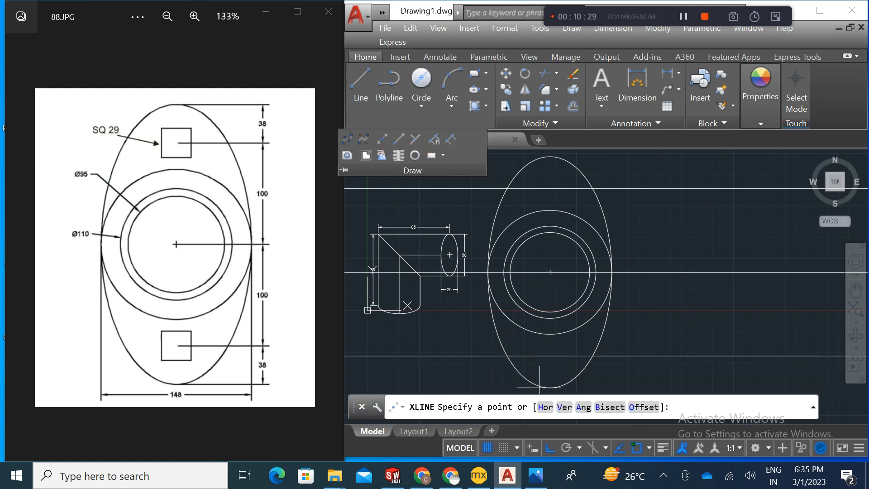
pyautogui.click(564, 407)
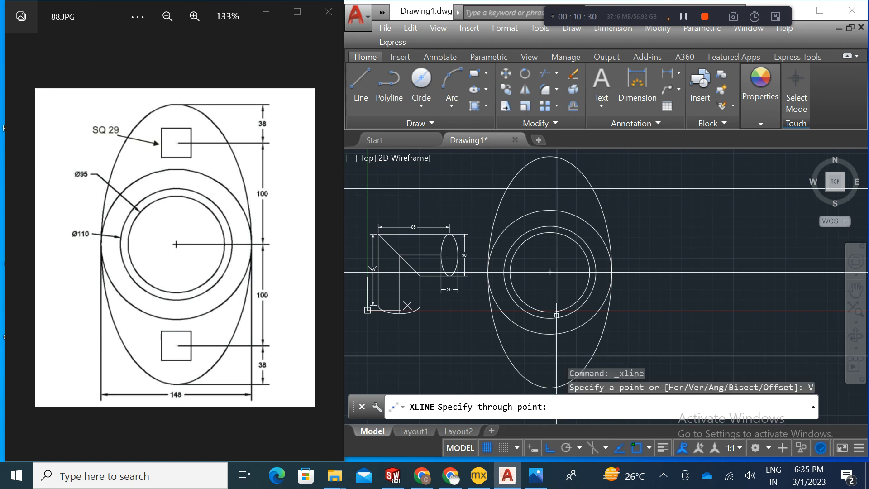
pyautogui.click(550, 272)
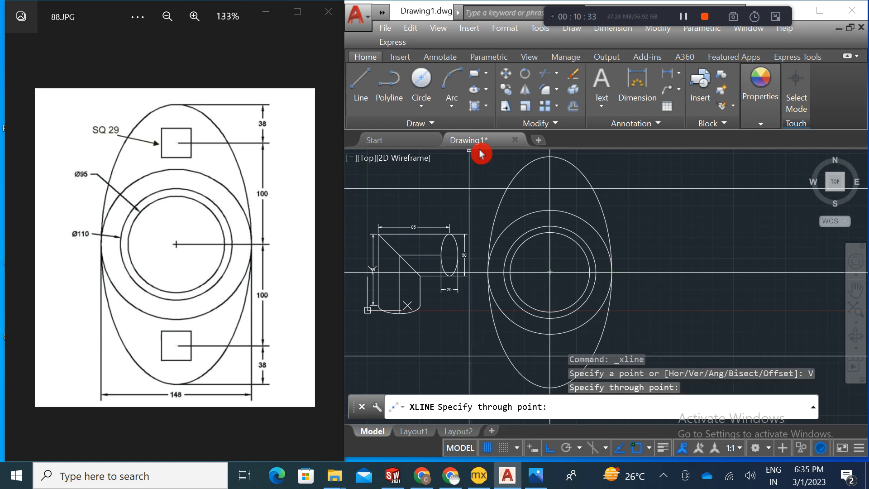
# Step: Offset the vertical construction line by 14.5 to its right and left for the square sides
pyautogui.click(573, 106)
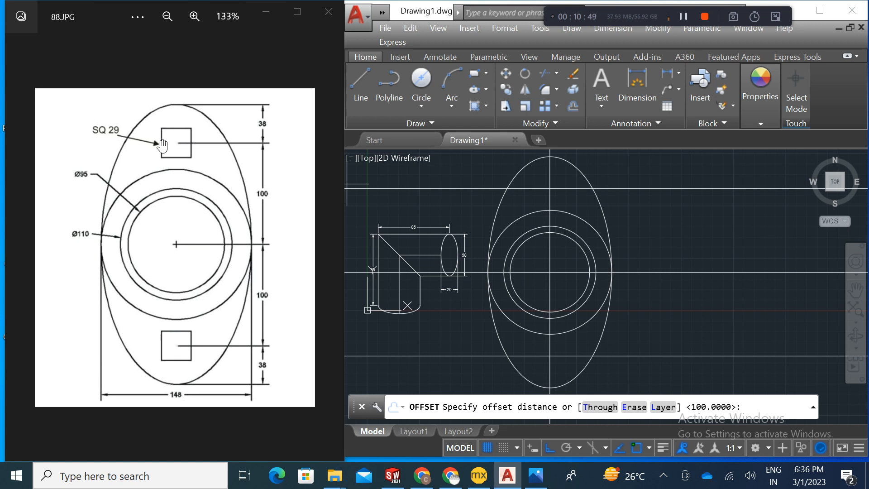
pyautogui.click(573, 106)
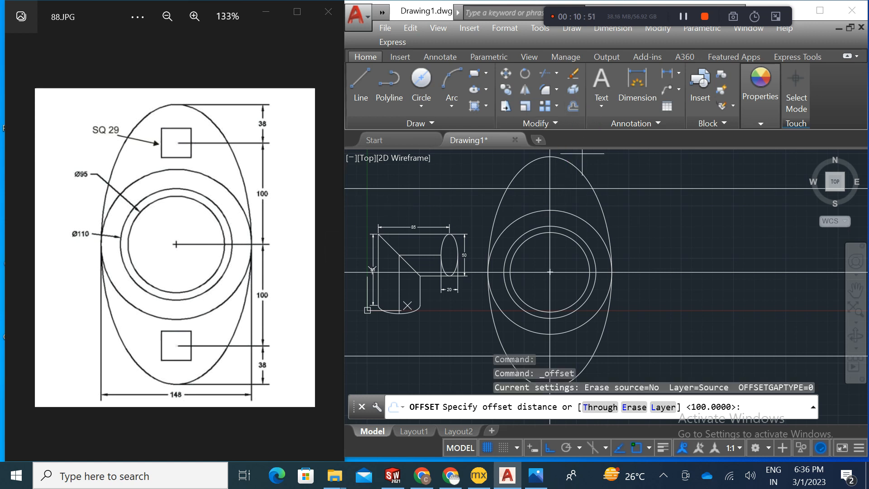
pyautogui.write('14.')
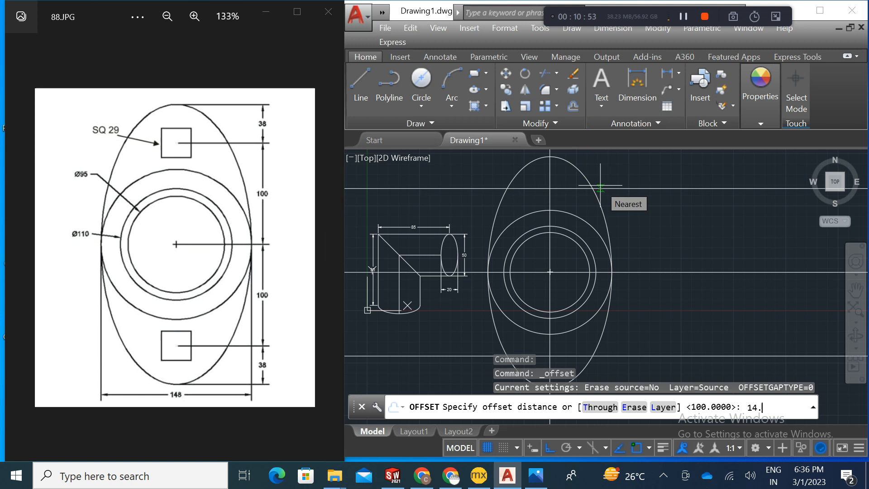
pyautogui.write('5')
pyautogui.press('Return')
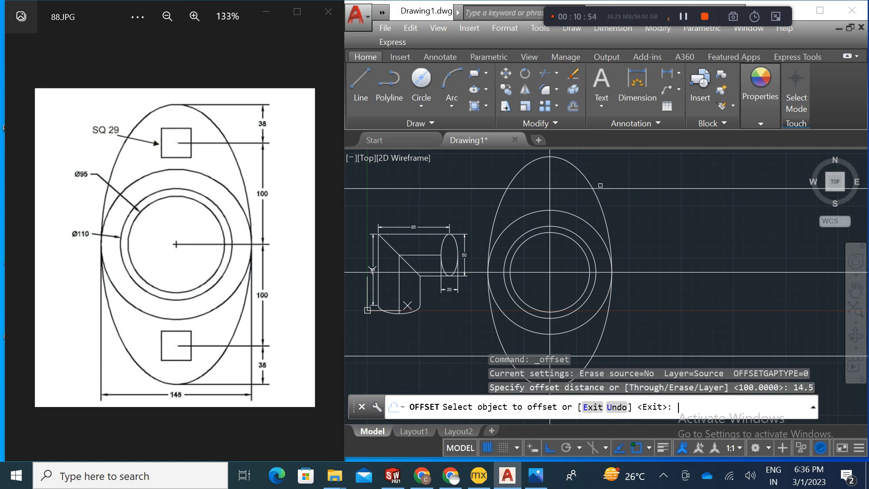
pyautogui.click(548, 199)
pyautogui.click(563, 202)
pyautogui.click(548, 200)
pyautogui.click(526, 199)
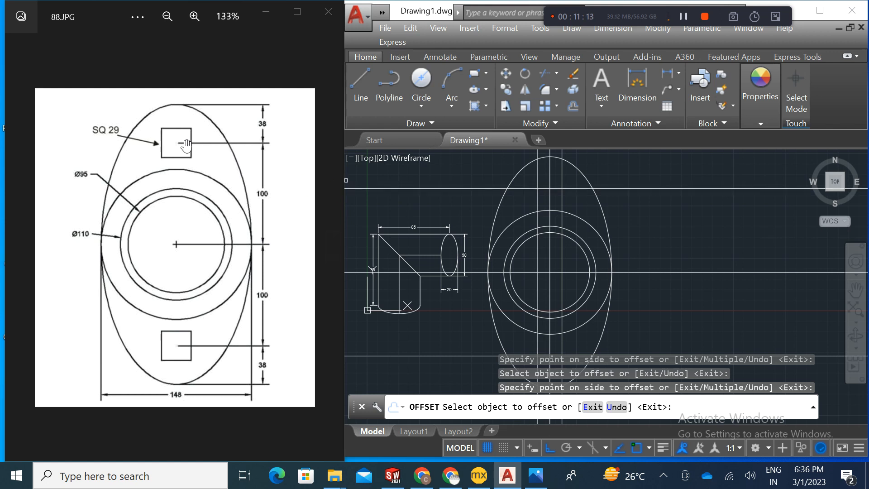
# Step: Offset the upper horizontal construction line by 14.5 above and below for the upper square
pyautogui.click(559, 188)
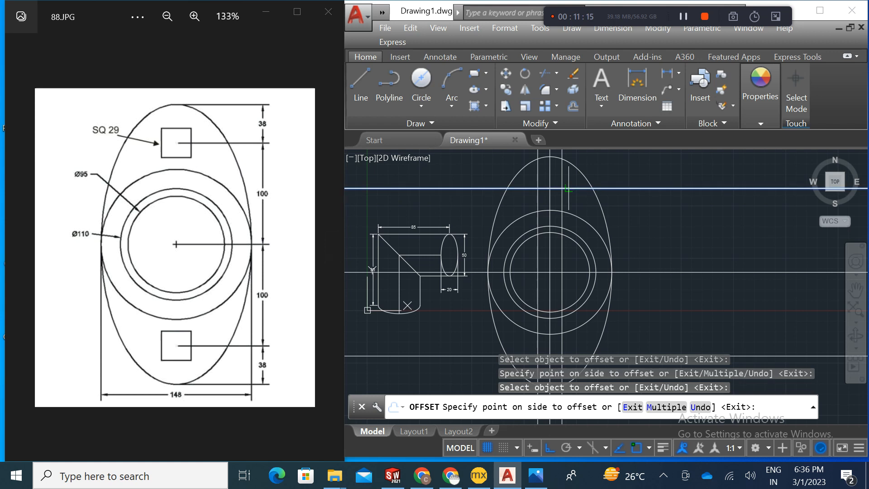
pyautogui.click(569, 182)
pyautogui.click(570, 189)
pyautogui.click(573, 204)
# Step: Offset the lower horizontal construction line by 14.5 above and below for the lower square
pyautogui.moveTo(613, 245); pyautogui.dragTo(609, 205, button='middle')
pyautogui.click(574, 316)
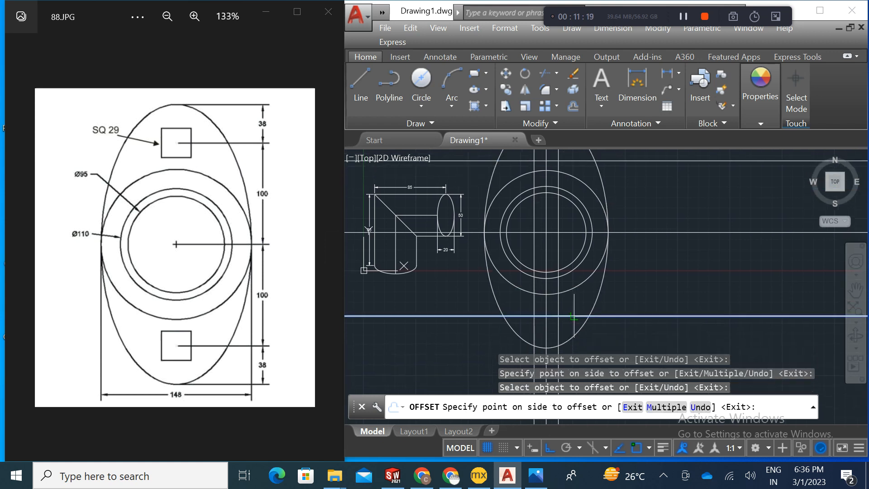
pyautogui.click(575, 299)
pyautogui.click(575, 316)
pyautogui.click(574, 330)
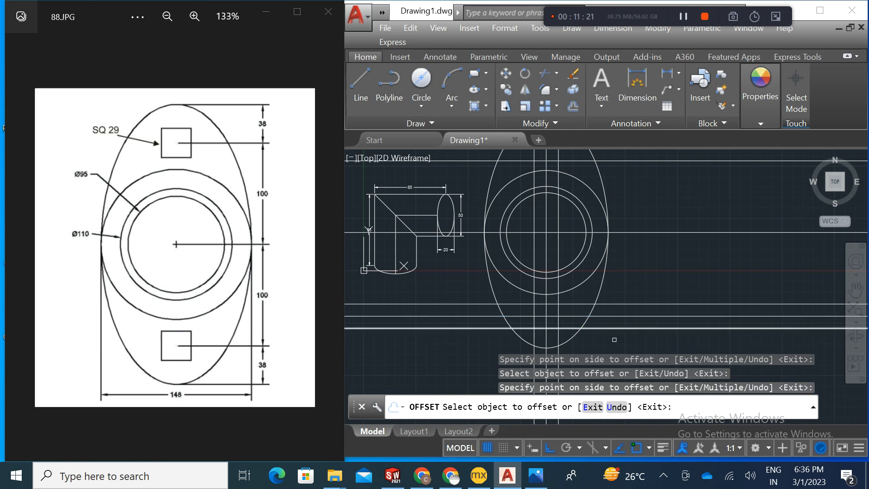
pyautogui.moveTo(602, 293); pyautogui.dragTo(614, 309, button='middle')
pyautogui.scroll(-1, 614, 309)
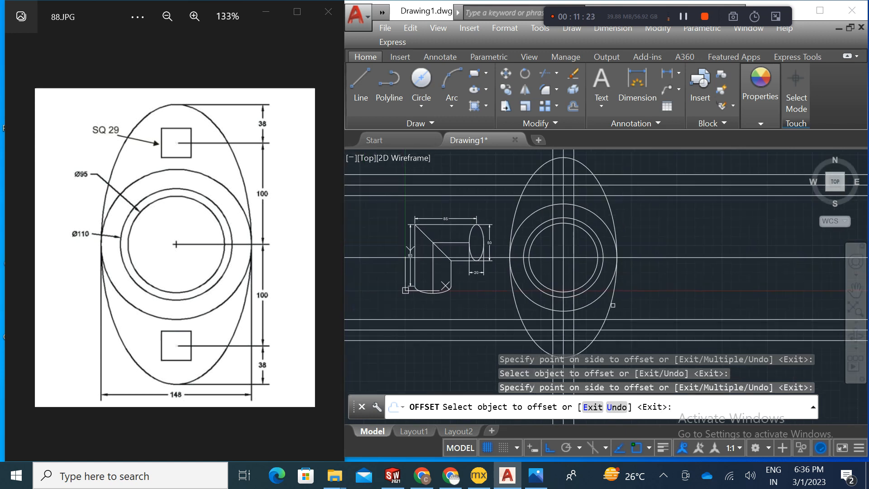
pyautogui.press('Escape')
# Step: Trim the horizontal and vertical centre line segments inside the upper square
pyautogui.write('tr')
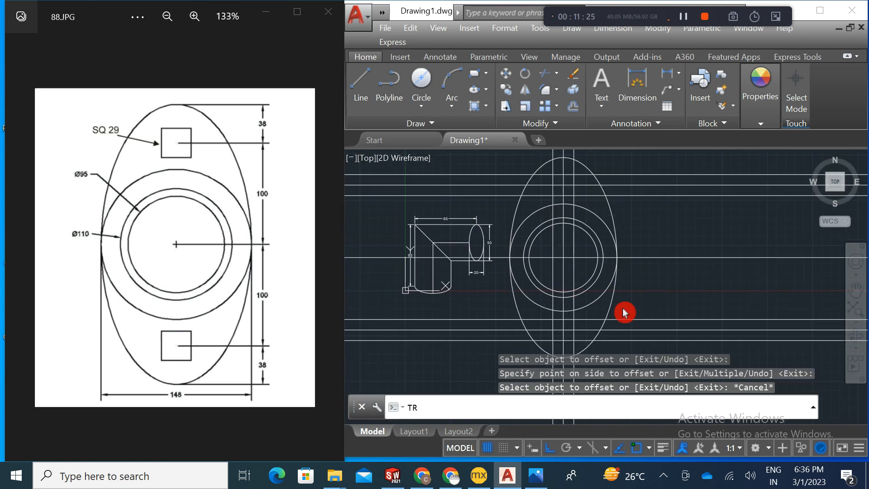
pyautogui.press('Return')
pyautogui.scroll(5, 574, 194)
pyautogui.click(564, 189)
pyautogui.click(549, 170)
# Step: Trim the construction line segments inside the ellipse to the right, above and to the left of the upper square
pyautogui.scroll(-1, 565, 187)
pyautogui.click(592, 203)
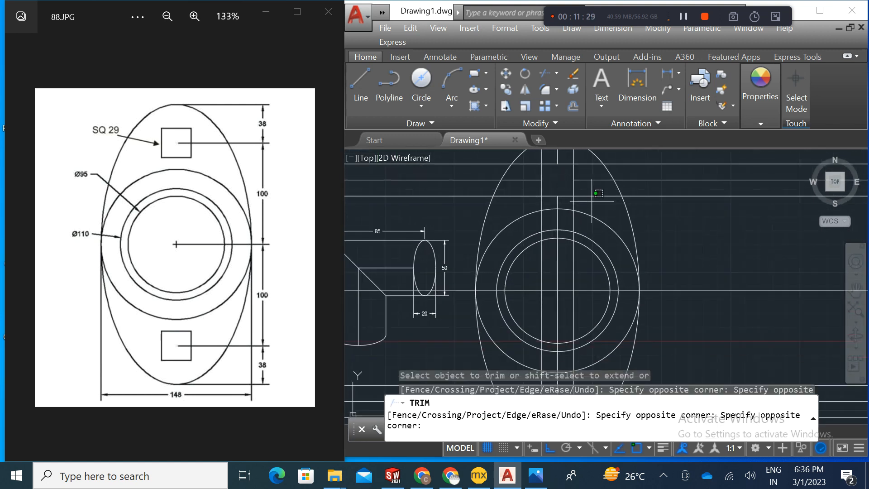
pyautogui.click(589, 158)
pyautogui.moveTo(576, 176); pyautogui.dragTo(584, 234, button='middle')
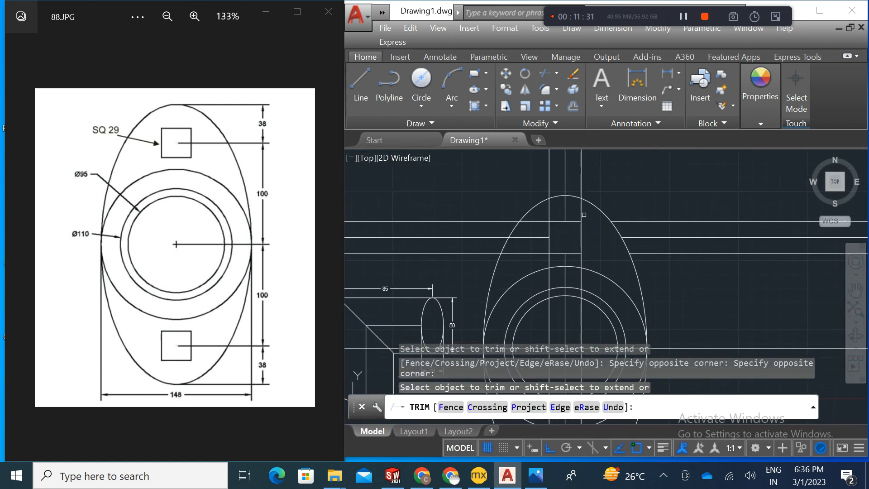
pyautogui.click(587, 214)
pyautogui.click(554, 207)
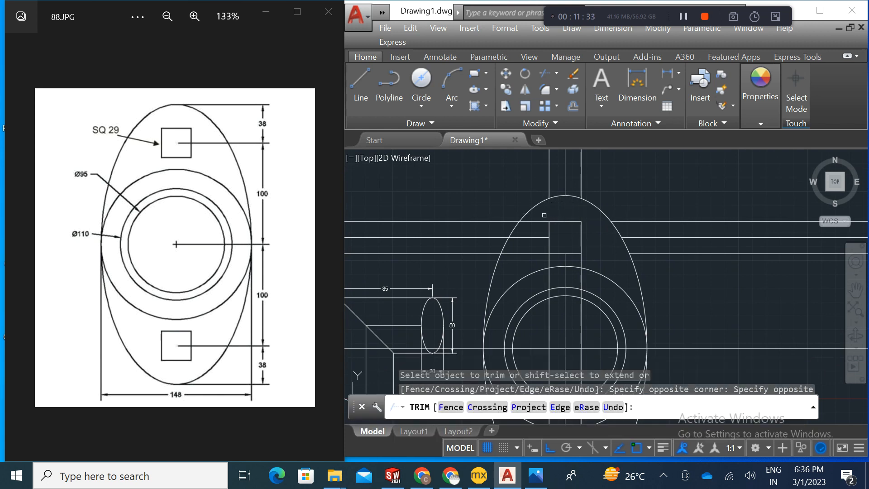
pyautogui.click(532, 262)
pyautogui.click(532, 224)
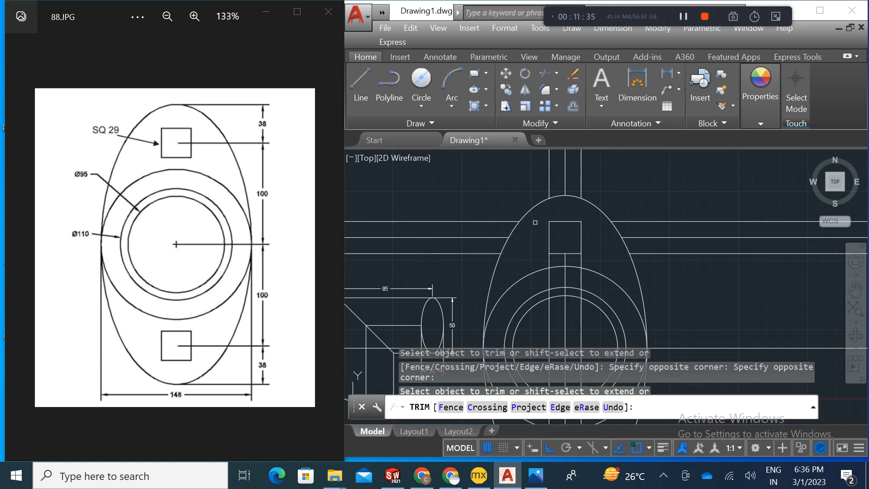
# Step: Trim the vertical construction line segments between the upper square and the large circle
pyautogui.scroll(2, 584, 256)
pyautogui.click(594, 261)
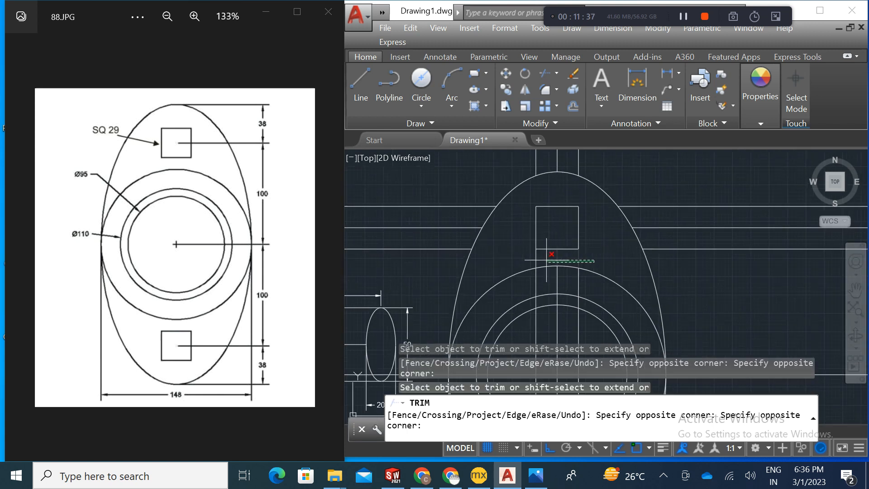
pyautogui.click(522, 257)
# Step: Trim the centre line segments crossing the inside of the lower square
pyautogui.scroll(-2, 599, 281)
pyautogui.moveTo(608, 352); pyautogui.dragTo(596, 238, button='middle')
pyautogui.scroll(-1, 596, 245)
pyautogui.moveTo(600, 274); pyautogui.dragTo(598, 192, button='middle')
pyautogui.scroll(2, 567, 246)
pyautogui.click(567, 245)
pyautogui.click(555, 233)
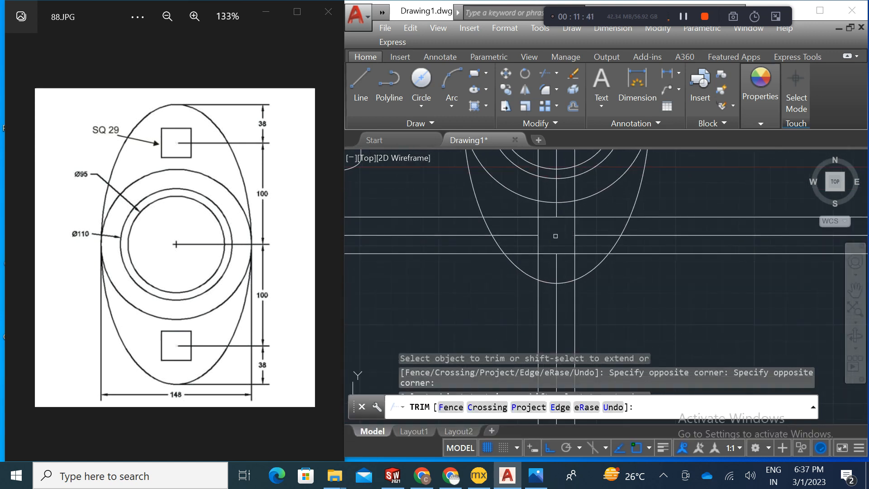
# Step: Trim the construction line segments inside the ellipse on all four sides of the lower square and end the trim
pyautogui.click(592, 258)
pyautogui.click(583, 215)
pyautogui.click(583, 210)
pyautogui.click(527, 211)
pyautogui.click(519, 212)
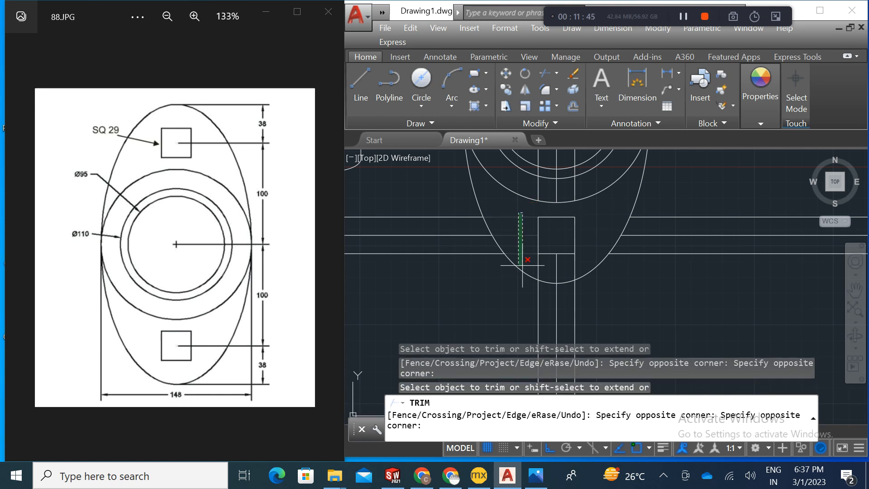
pyautogui.click(523, 261)
pyautogui.click(584, 266)
pyautogui.click(532, 263)
pyautogui.scroll(-1, 564, 263)
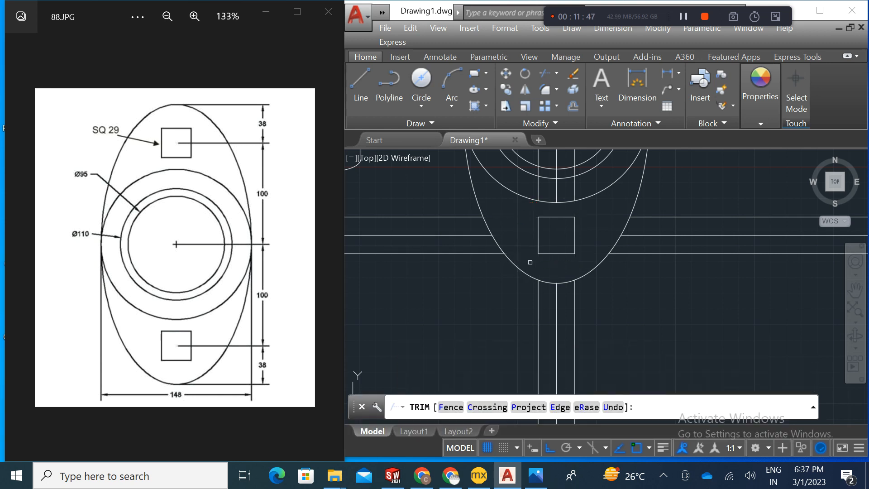
pyautogui.scroll(-3, 577, 260)
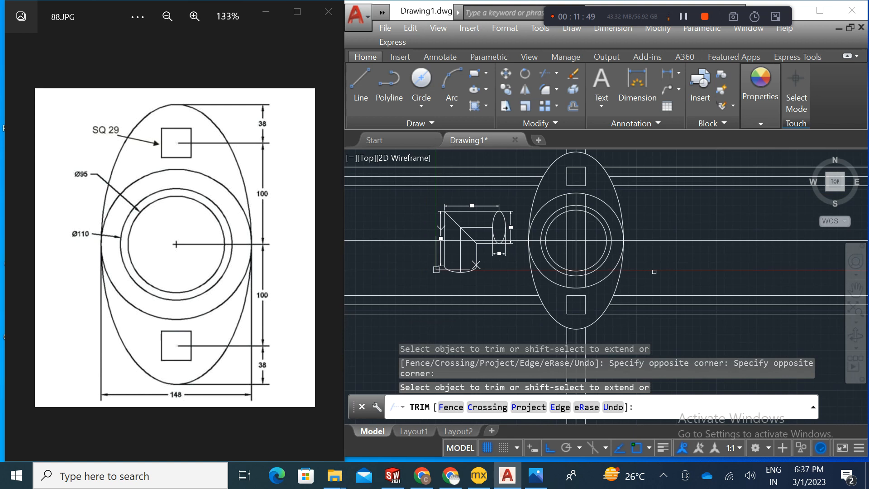
pyautogui.scroll(-1, 627, 273)
pyautogui.press('Escape')
# Step: Erase the leftover horizontal construction lines to the right of the ellipse and the vertical ones above it
pyautogui.click(711, 325)
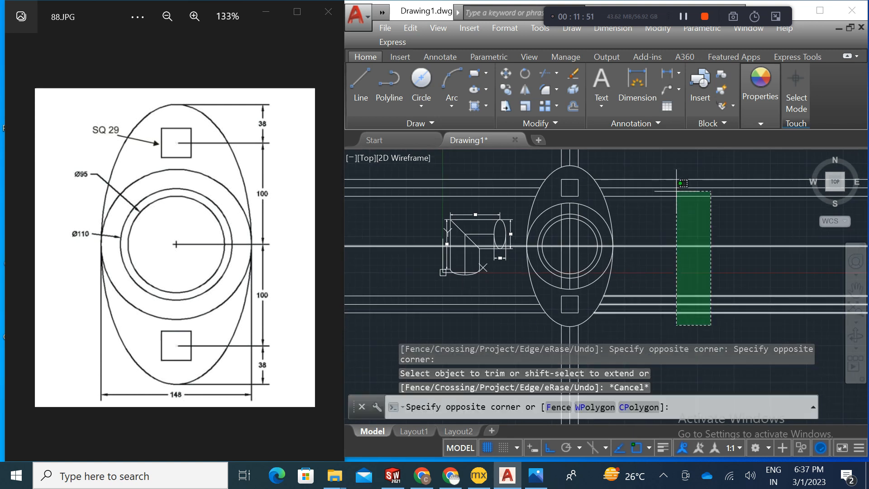
pyautogui.click(675, 173)
pyautogui.press('Delete')
pyautogui.click(593, 159)
pyautogui.click(511, 154)
pyautogui.press('Delete')
# Step: Erase the leftover upper and lower groups of horizontal construction lines to the left of the ellipse
pyautogui.scroll(2, 522, 205)
pyautogui.click(522, 203)
pyautogui.click(501, 168)
pyautogui.press('Delete')
pyautogui.click(497, 345)
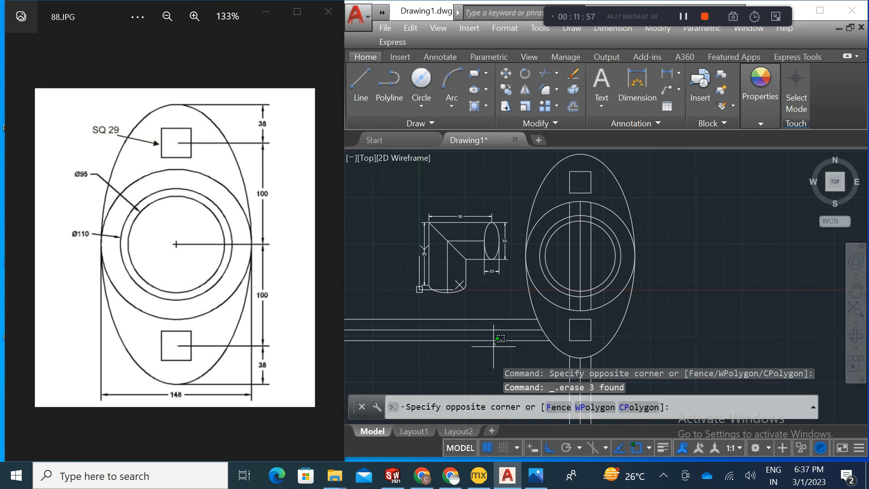
pyautogui.click(474, 331)
pyautogui.click(473, 335)
pyautogui.click(443, 301)
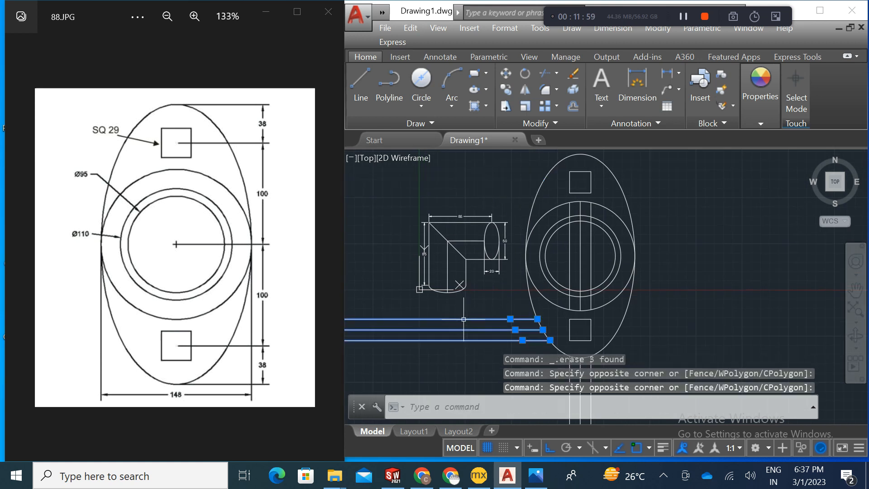
pyautogui.press('Delete')
# Step: Erase the leftover vertical construction lines below the ellipse and the three vertical lines crossing the concentric circles
pyautogui.scroll(2, 623, 354)
pyautogui.click(624, 310)
pyautogui.click(520, 310)
pyautogui.press('Delete')
pyautogui.scroll(-2, 588, 317)
pyautogui.moveTo(639, 283); pyautogui.dragTo(616, 282, button='middle')
pyautogui.click(565, 261)
pyautogui.click(509, 247)
pyautogui.press('Delete')
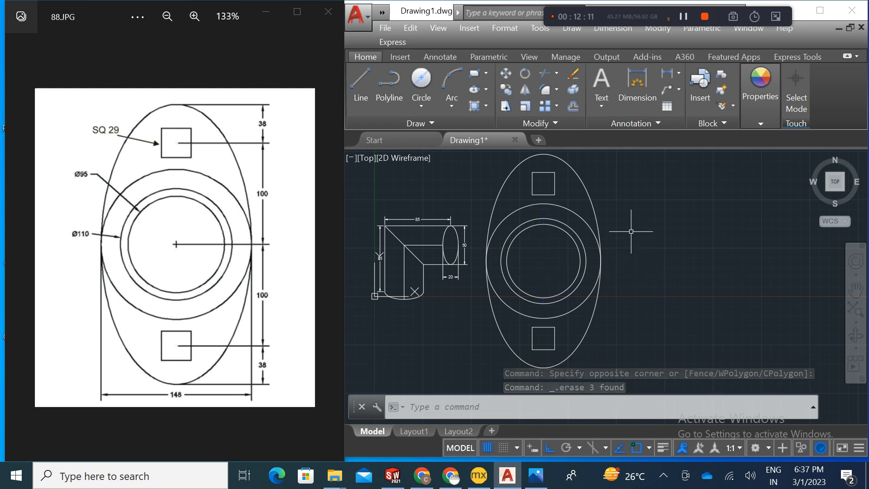
# Step: Add linear dimensions for the upper square's width above it and its height on its right side
pyautogui.click(674, 80)
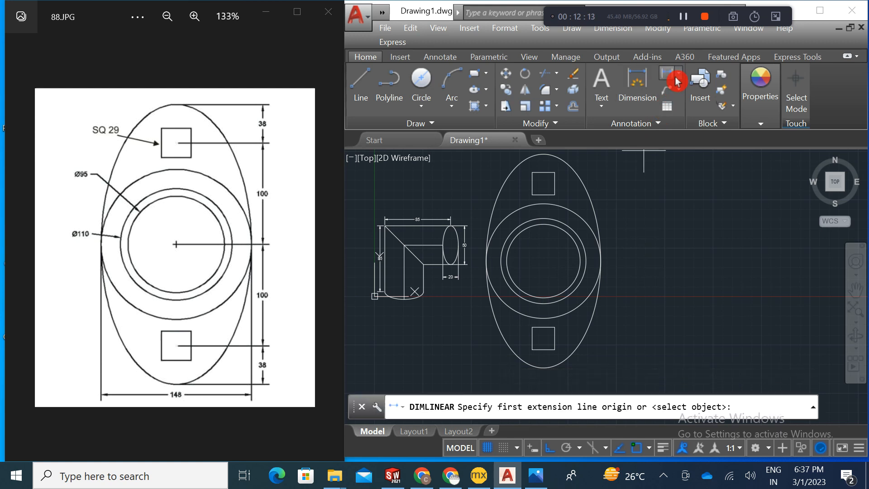
pyautogui.scroll(1, 549, 191)
pyautogui.scroll(2, 548, 199)
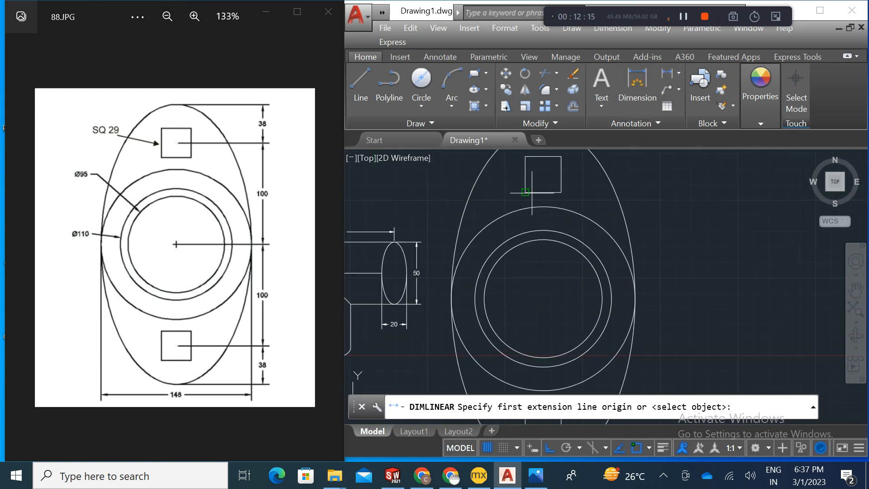
pyautogui.click(562, 212)
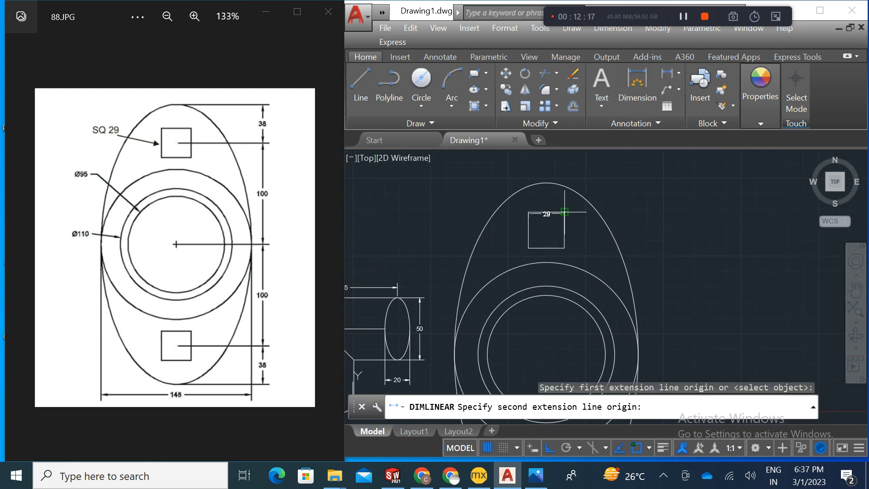
pyautogui.click(564, 212)
pyautogui.click(568, 202)
pyautogui.moveTo(611, 212); pyautogui.dragTo(601, 200, button='middle')
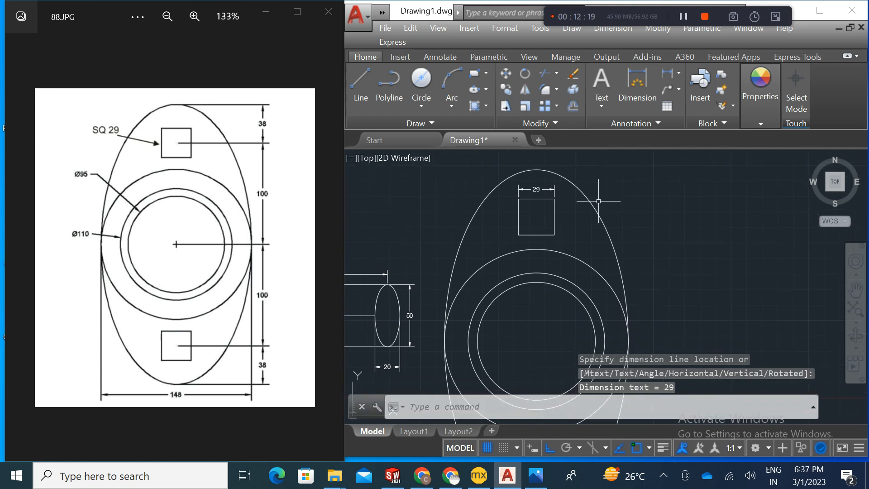
pyautogui.press('Return')
pyautogui.click(555, 198)
pyautogui.click(554, 235)
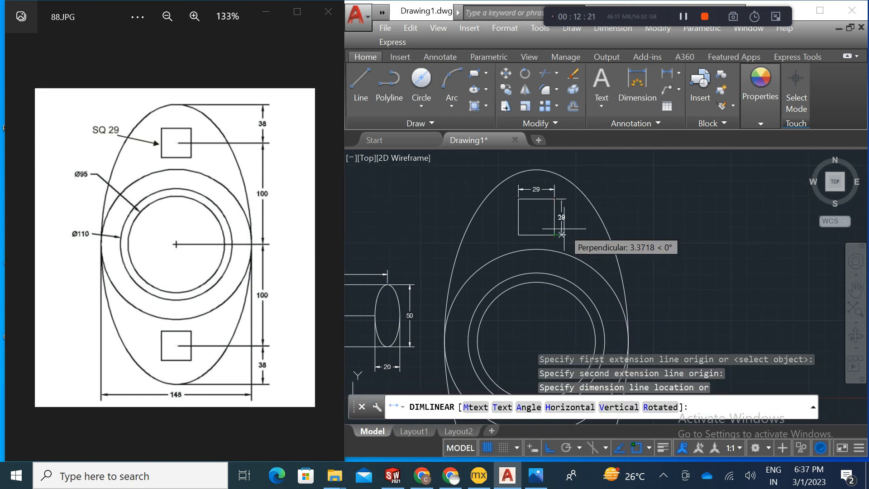
pyautogui.click(567, 216)
# Step: Add linear dimensions for the lower square's height on its right side and its width along its bottom edge
pyautogui.scroll(-1, 622, 226)
pyautogui.scroll(-2, 622, 226)
pyautogui.moveTo(654, 277); pyautogui.dragTo(634, 209, button='middle')
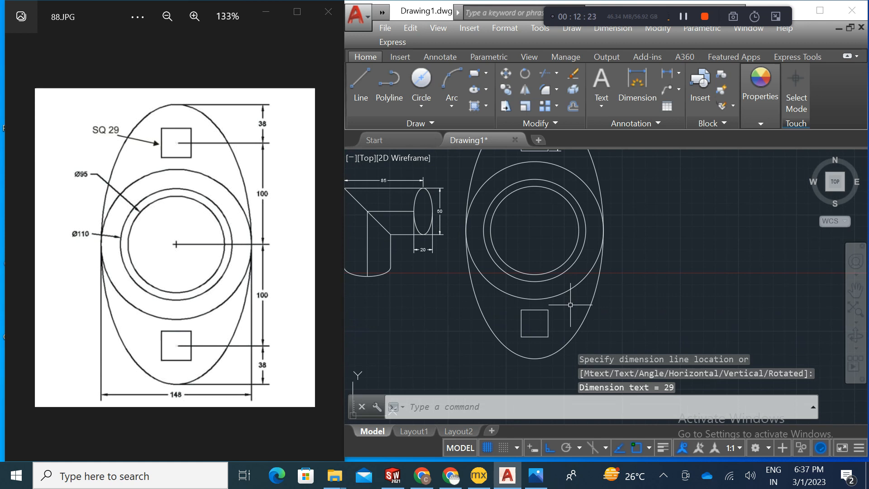
pyautogui.press('Return')
pyautogui.click(549, 311)
pyautogui.click(549, 337)
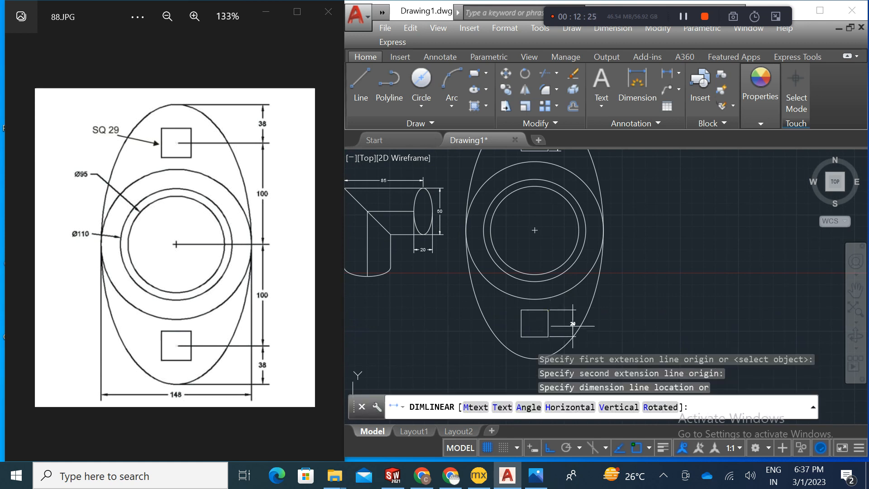
pyautogui.click(564, 326)
pyautogui.press('Return')
pyautogui.click(521, 336)
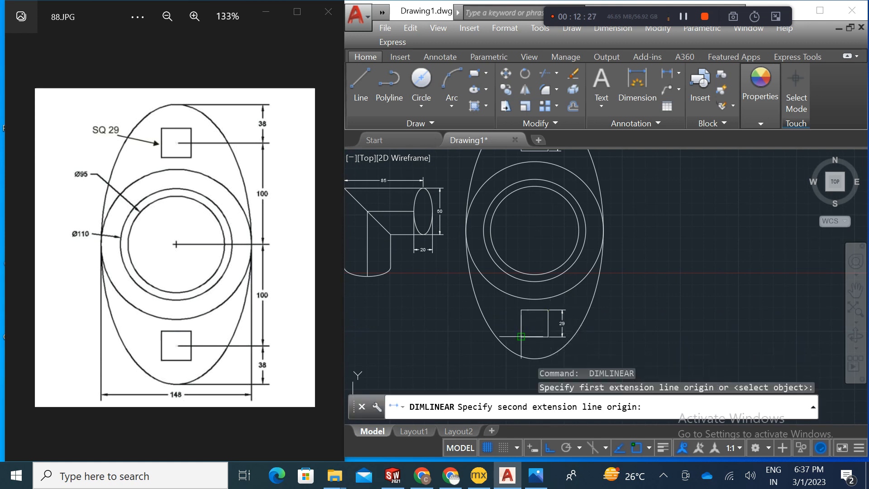
pyautogui.click(547, 336)
pyautogui.click(543, 338)
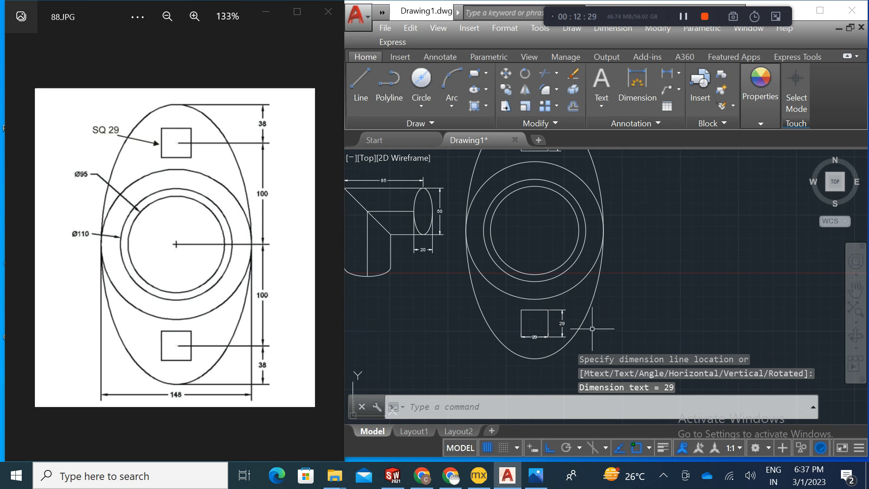
# Step: Dimension the vertical distance from the ellipse's top point to the circle centre, placed to the right of the flange
pyautogui.moveTo(578, 317); pyautogui.dragTo(550, 353, button='middle')
pyautogui.moveTo(558, 275)
pyautogui.mouseDown(button='middle')
pyautogui.moveTo(564, 313)
pyautogui.moveTo(590, 225)
pyautogui.moveTo(590, 244)
pyautogui.mouseUp(button='middle')
pyautogui.scroll(-1, 565, 312)
pyautogui.click(667, 77)
pyautogui.moveTo(563, 185); pyautogui.dragTo(569, 212, button='middle')
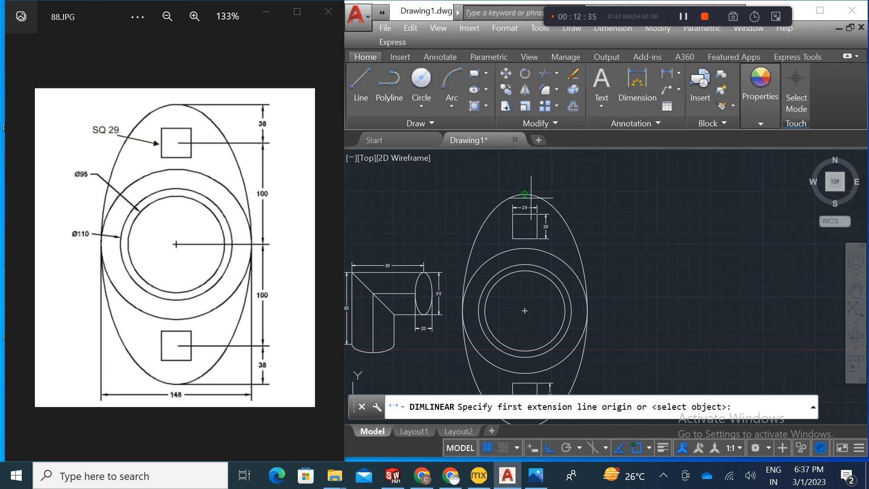
pyautogui.click(526, 197)
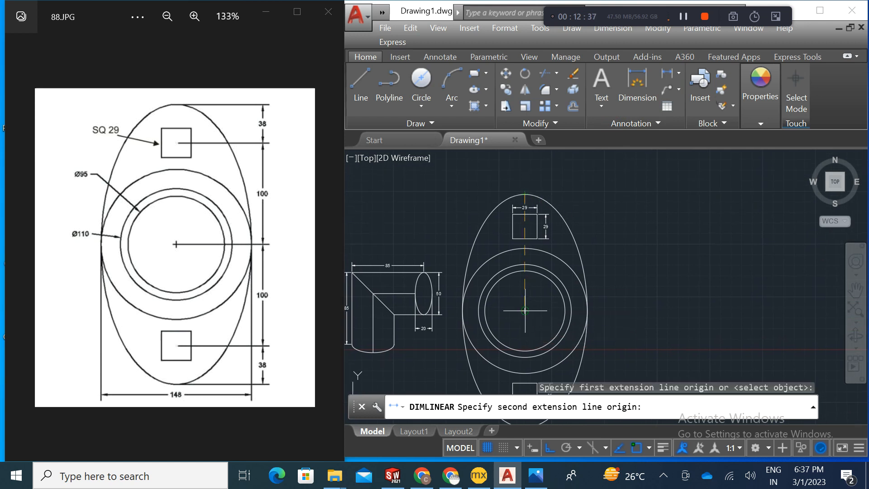
pyautogui.click(526, 308)
pyautogui.click(601, 247)
# Step: Dimension the vertical distance from the circle centre to the ellipse's bottom point, placed to the right of the flange
pyautogui.scroll(1, 600, 248)
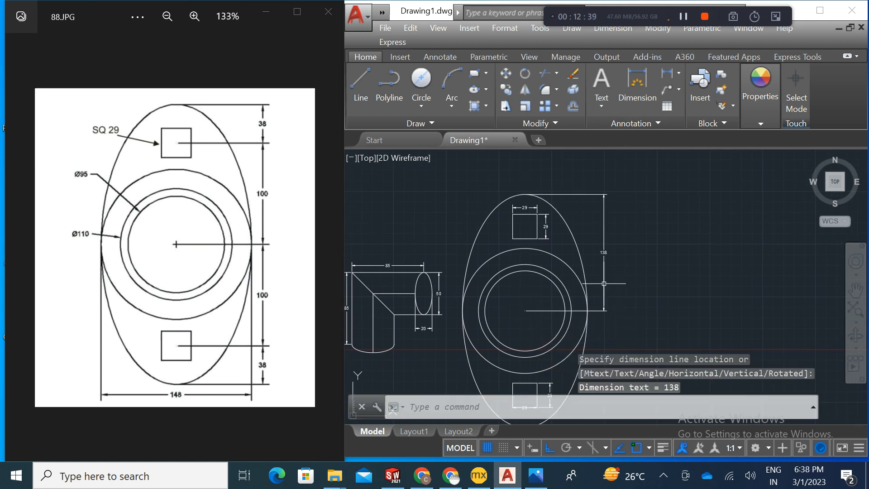
pyautogui.scroll(6, 603, 250)
pyautogui.scroll(-5, 607, 254)
pyautogui.moveTo(619, 272); pyautogui.dragTo(617, 235, button='middle')
pyautogui.press('Return')
pyautogui.click(498, 287)
pyautogui.moveTo(491, 334); pyautogui.dragTo(498, 235, button='middle')
pyautogui.click(505, 331)
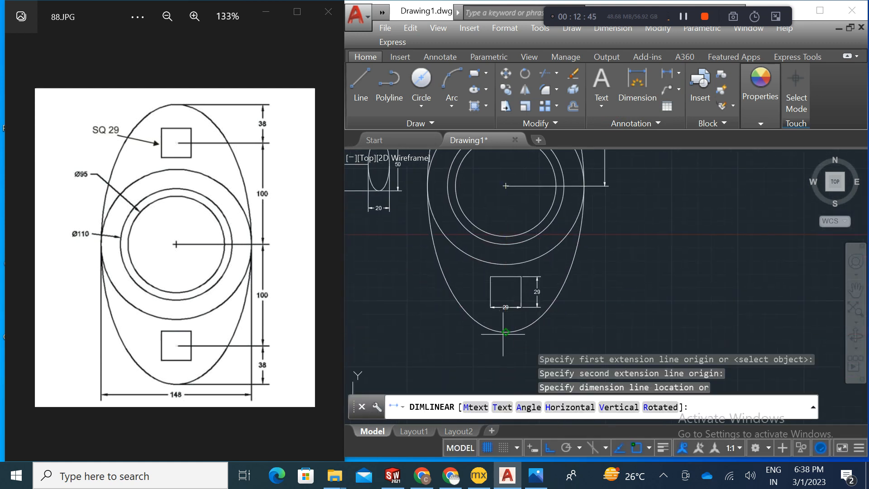
pyautogui.click(603, 314)
pyautogui.moveTo(607, 263); pyautogui.dragTo(632, 256, button='middle')
pyautogui.scroll(-1, 636, 299)
# Step: Dimension the ellipse's overall width between its left and right extremes, placed below the flange
pyautogui.press('Return')
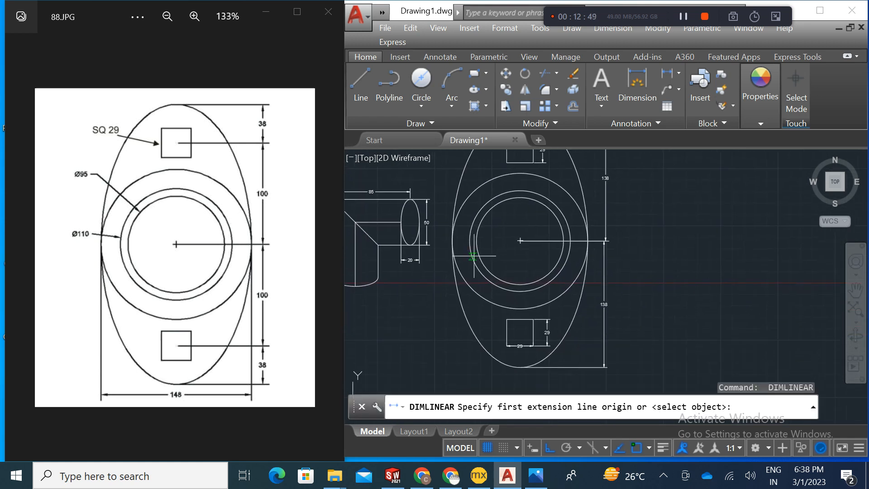
pyautogui.click(452, 240)
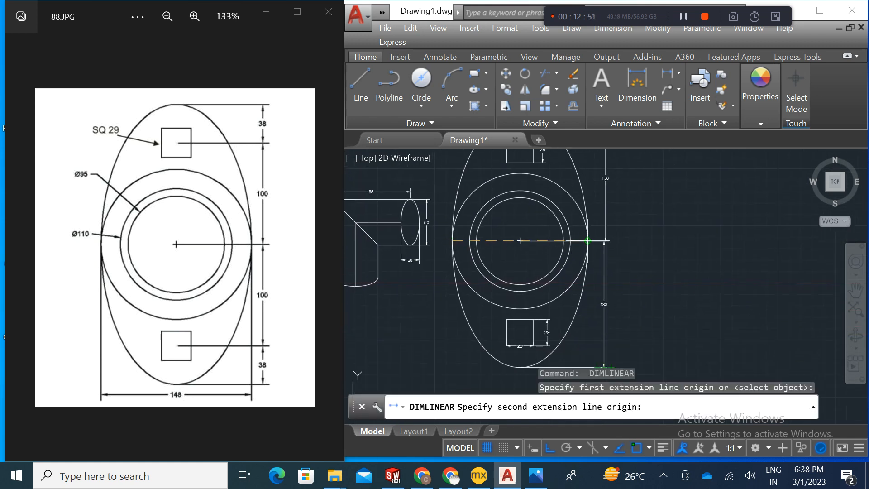
pyautogui.click(587, 240)
pyautogui.moveTo(561, 294); pyautogui.dragTo(565, 240, button='middle')
pyautogui.click(553, 327)
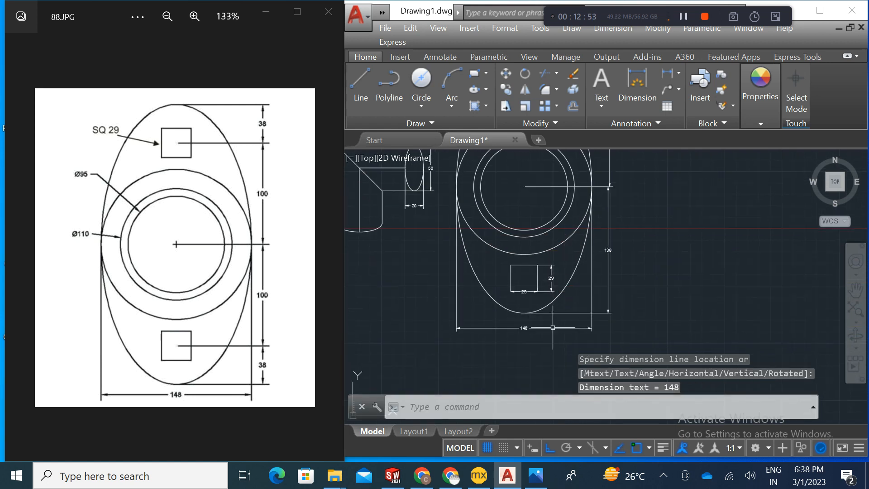
# Step: Add diameter dimensions to the two inner concentric circles, placing both texts outside at the upper left of the flange
pyautogui.scroll(3, 553, 327)
pyautogui.scroll(2, 565, 285)
pyautogui.scroll(-4, 564, 285)
pyautogui.scroll(-1, 600, 226)
pyautogui.moveTo(601, 225); pyautogui.dragTo(601, 335, button='middle')
pyautogui.moveTo(565, 219); pyautogui.dragTo(581, 267, button='middle')
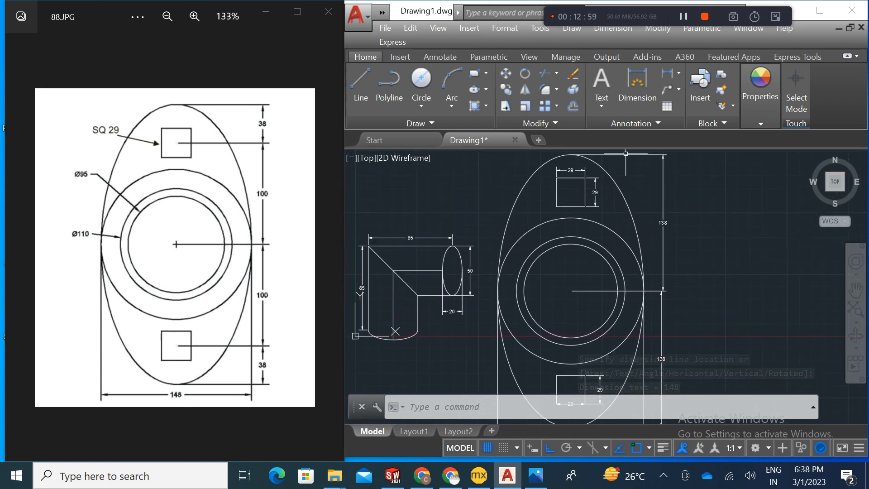
pyautogui.click(679, 73)
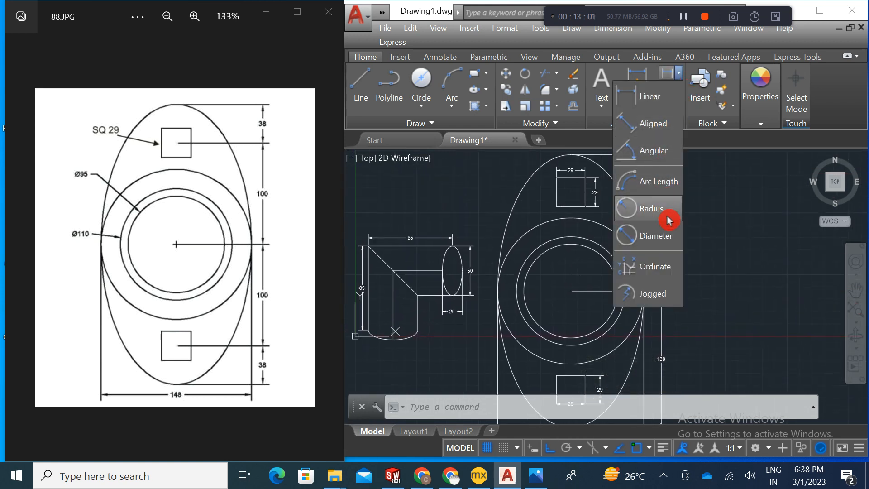
pyautogui.click(648, 246)
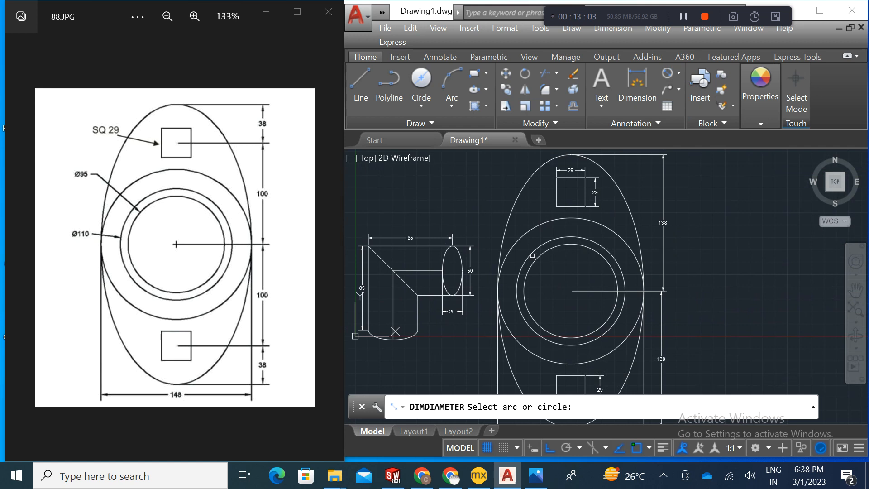
pyautogui.click(532, 255)
pyautogui.click(483, 217)
pyautogui.press('Return')
pyautogui.click(531, 264)
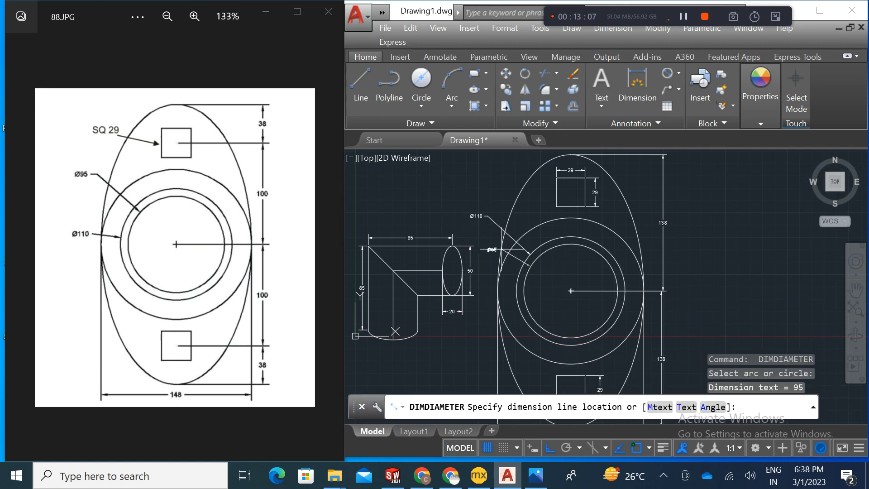
pyautogui.click(475, 230)
# Step: Review the finished flange drawing and bring up the next reference image, 77.JPG, in the image viewer
pyautogui.scroll(1, 478, 237)
pyautogui.scroll(3, 476, 236)
pyautogui.scroll(-5, 452, 224)
pyautogui.scroll(1, 597, 276)
pyautogui.moveTo(599, 293)
pyautogui.mouseDown(button='middle')
pyautogui.moveTo(598, 276)
pyautogui.moveTo(609, 275)
pyautogui.mouseUp(button='middle')
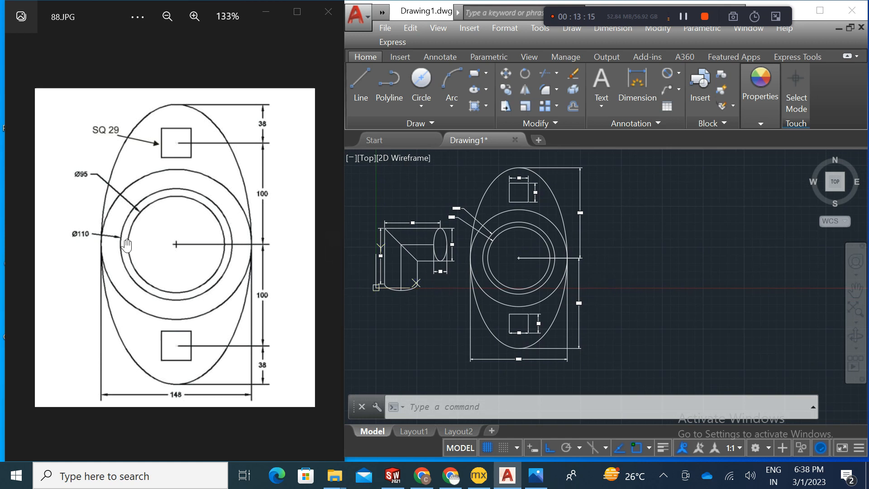
pyautogui.click(28, 250)
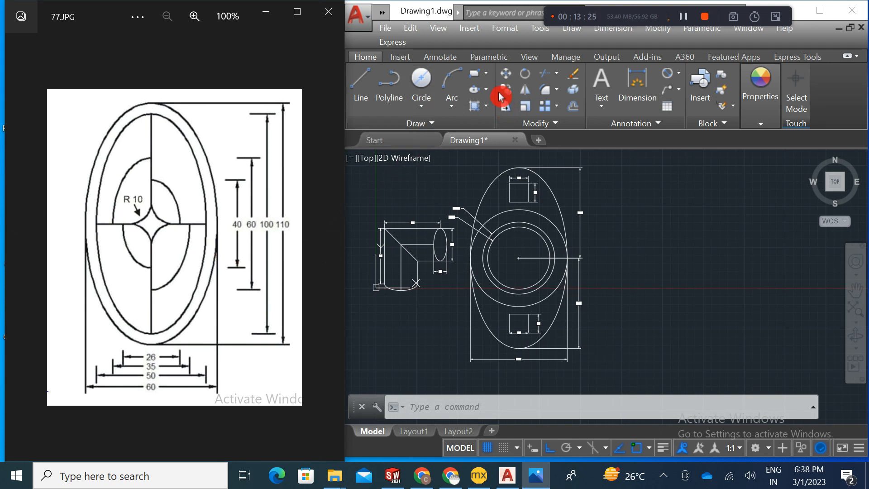
# Step: Draw a vertical ellipse in the empty space beside the flange, with a 110 long vertical axis and a 30 horizontal half-axis
pyautogui.click(494, 111)
pyautogui.click(486, 89)
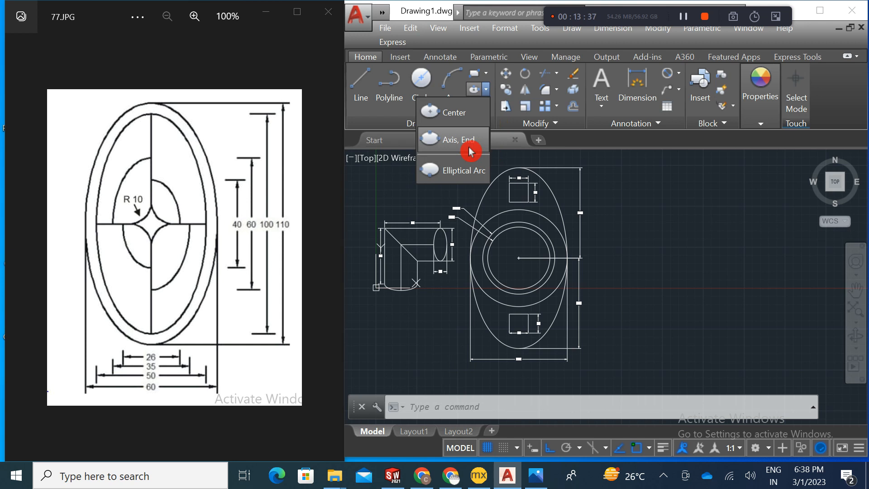
pyautogui.click(470, 147)
pyautogui.moveTo(659, 222); pyautogui.dragTo(540, 212, button='middle')
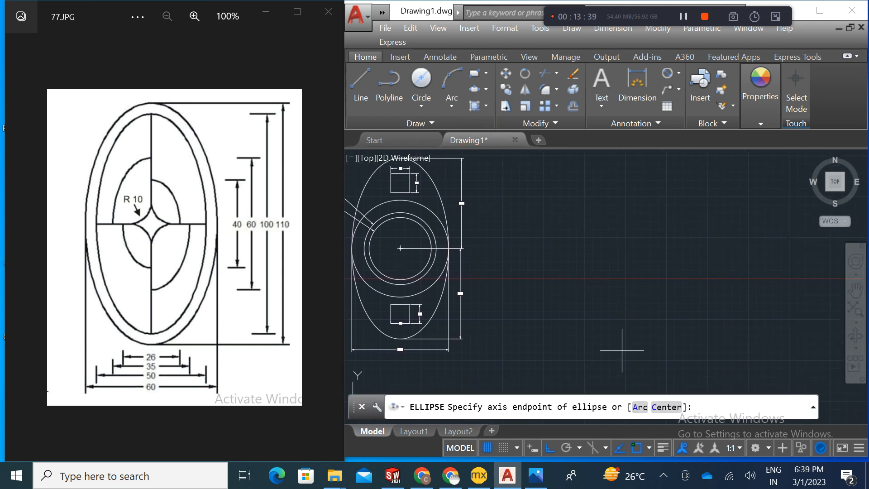
pyautogui.click(622, 375)
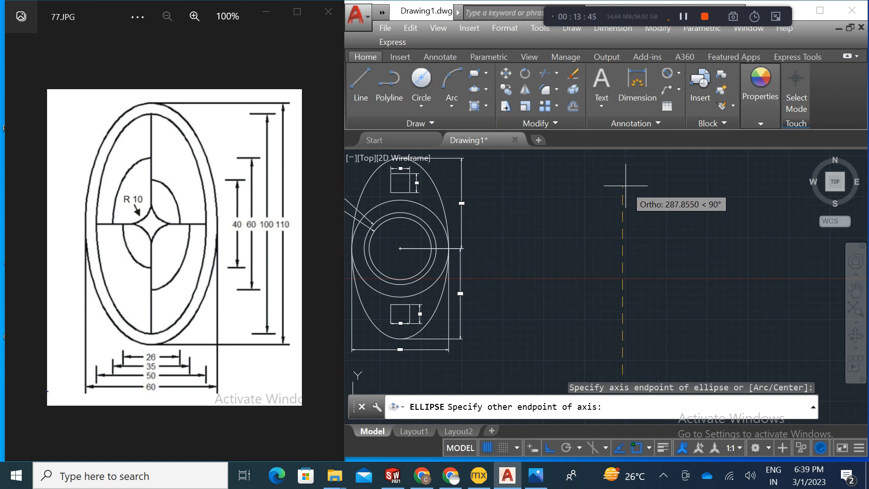
pyautogui.click(190, 351)
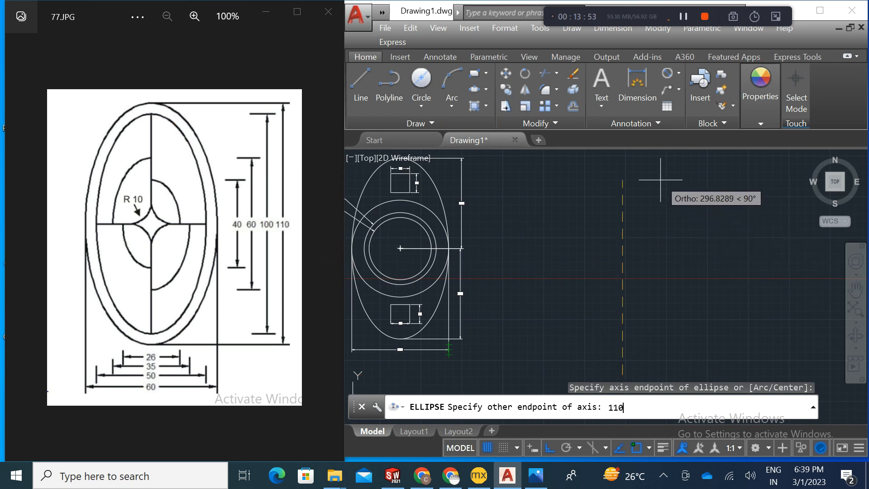
pyautogui.press('Return')
pyautogui.moveTo(664, 328); pyautogui.dragTo(635, 254, button='middle')
pyautogui.scroll(4, 629, 270)
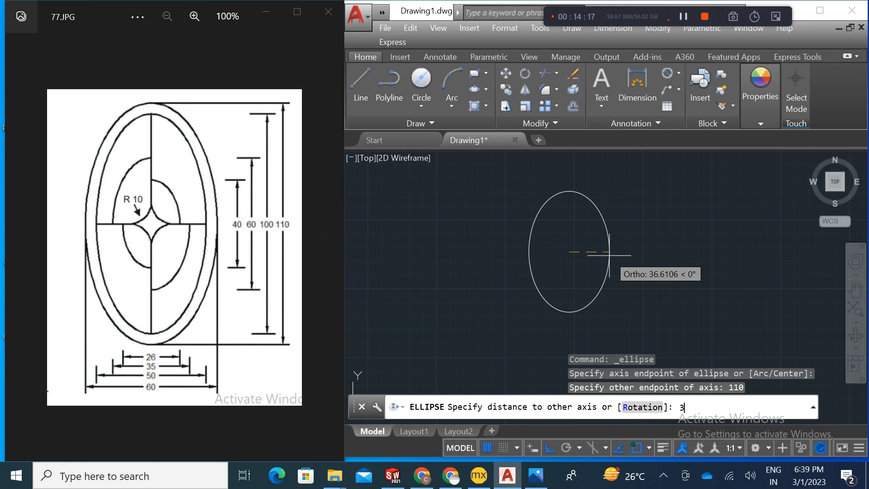
pyautogui.press('Return')
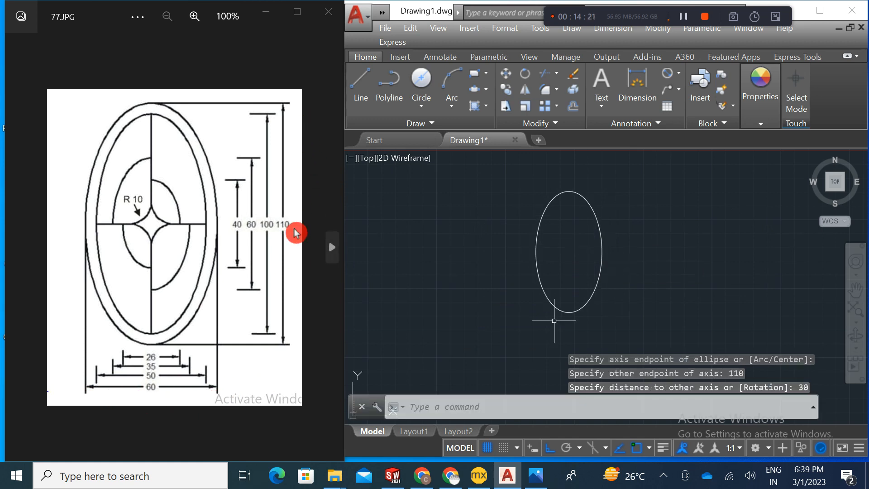
# Step: Draw a concentric ellipse inside the outer one, with a vertical half-axis of 50 and a horizontal half-axis of 25
pyautogui.click(486, 89)
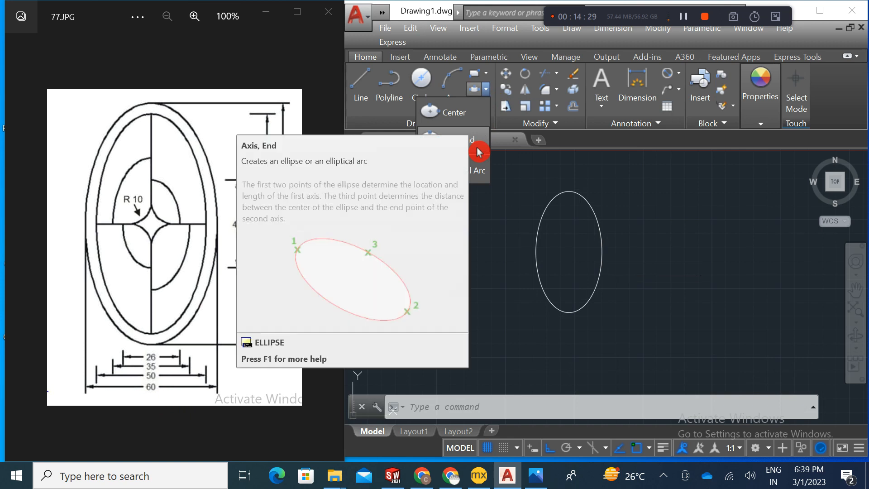
pyautogui.click(475, 122)
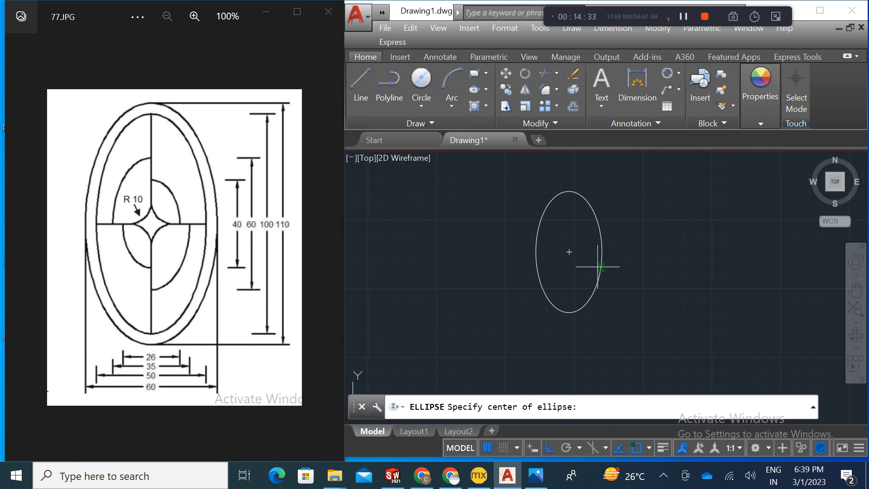
pyautogui.click(569, 252)
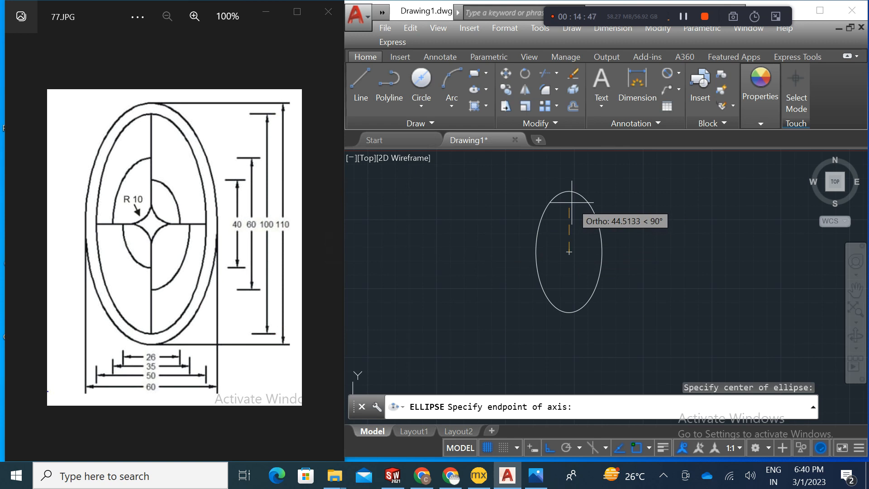
pyautogui.press('Return')
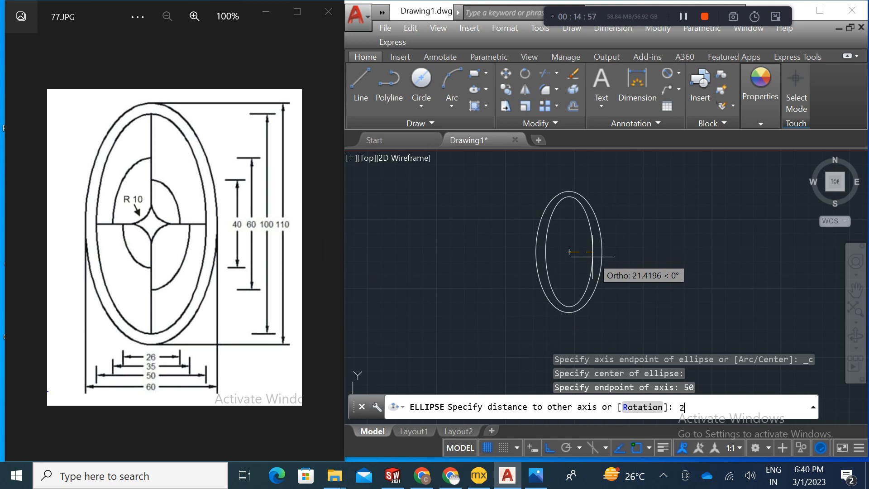
pyautogui.press('Return')
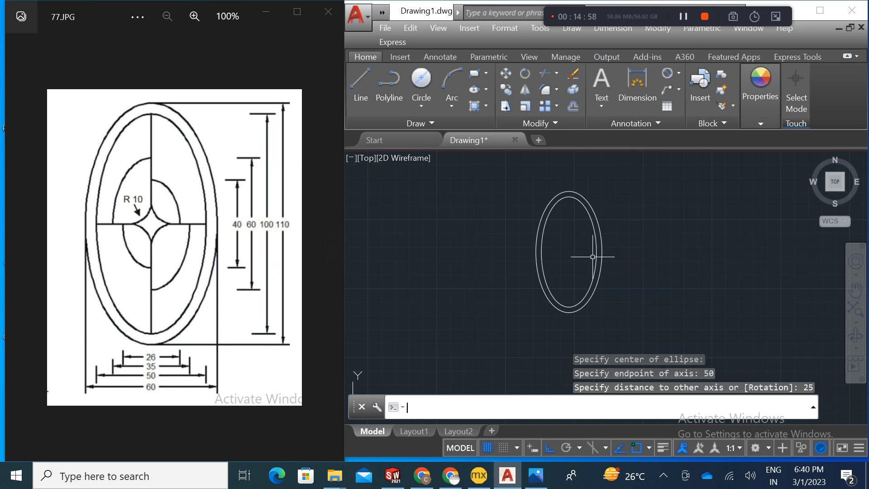
pyautogui.click(486, 90)
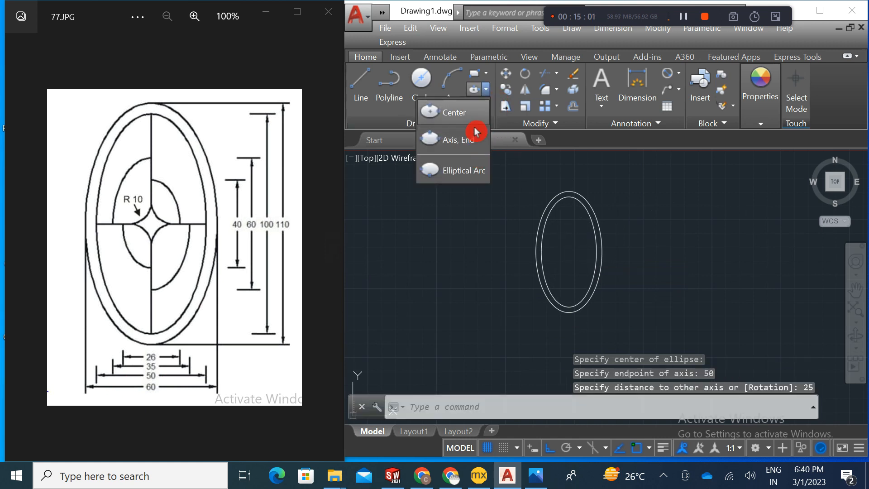
pyautogui.click(473, 125)
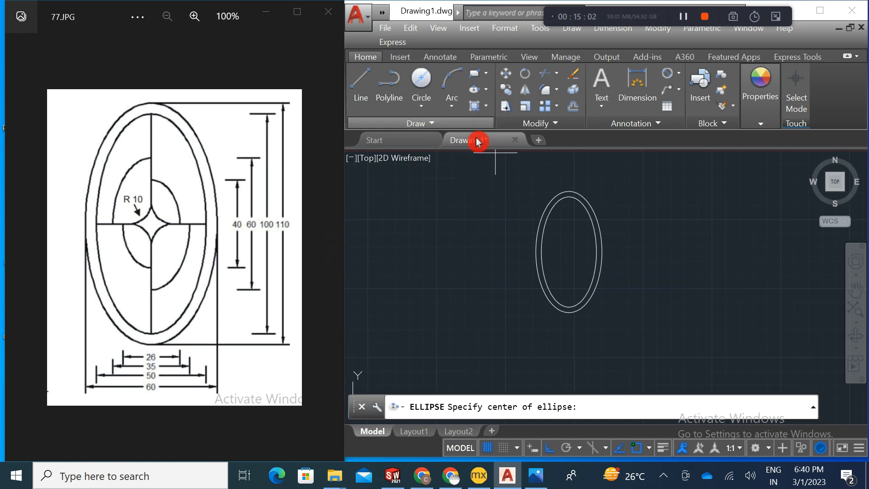
pyautogui.click(569, 251)
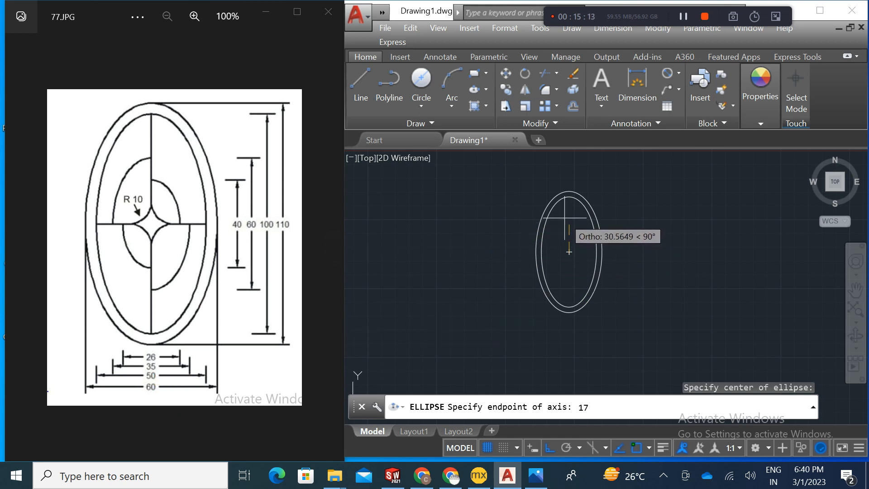
pyautogui.press('Return')
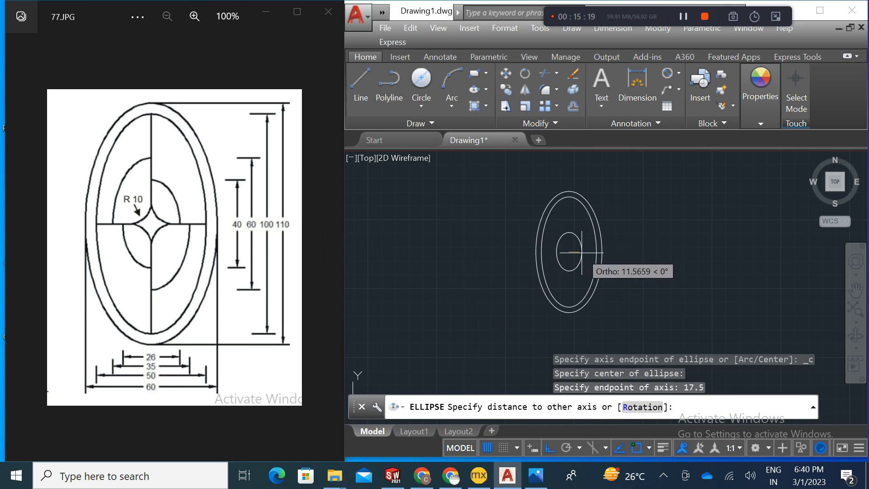
pyautogui.scroll(2, 585, 251)
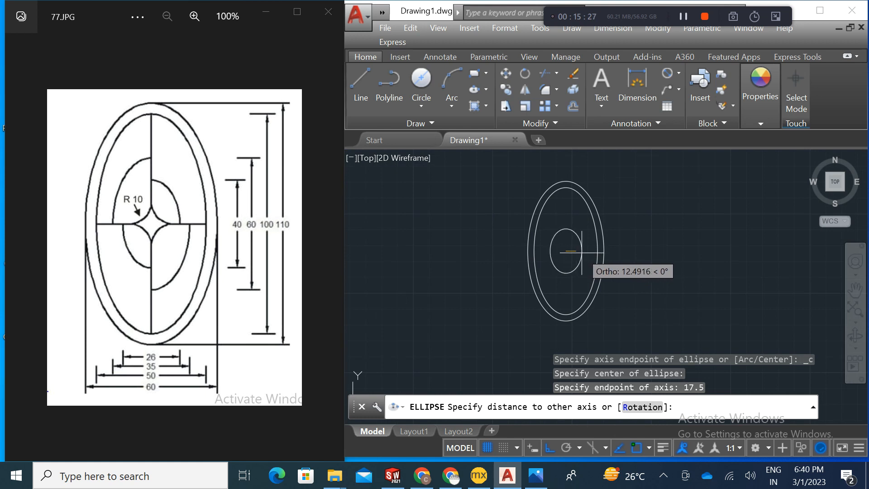
pyautogui.rightClick(580, 237)
pyautogui.click(595, 260)
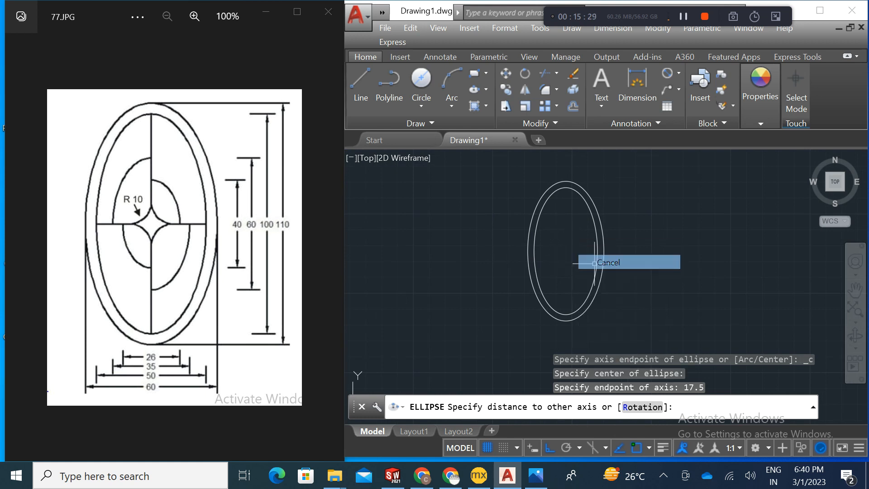
# Step: Draw a third ellipse from the common centre with a vertical half-axis of 30 and a horizontal half-axis of 17.5
pyautogui.click(486, 89)
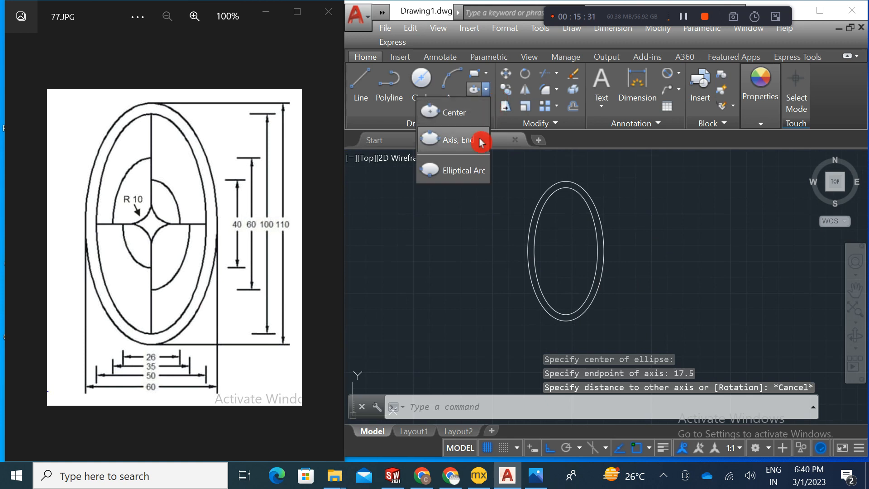
pyautogui.click(470, 119)
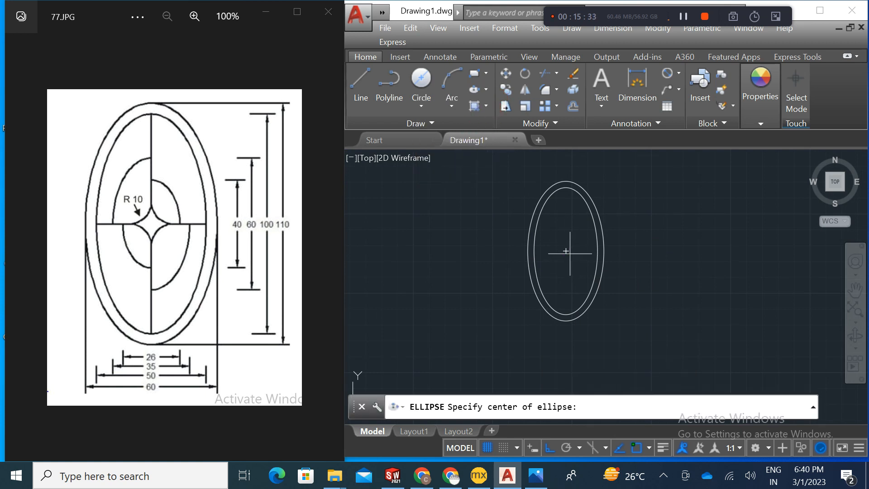
pyautogui.click(565, 252)
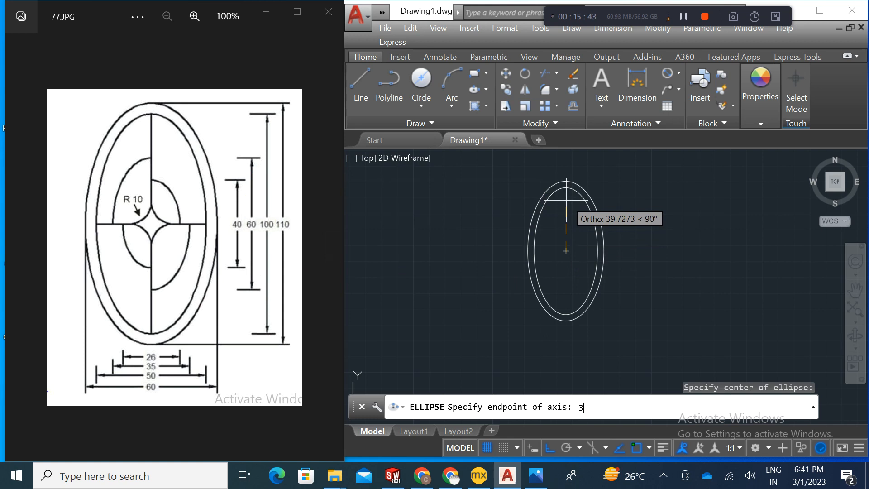
pyautogui.press('Return')
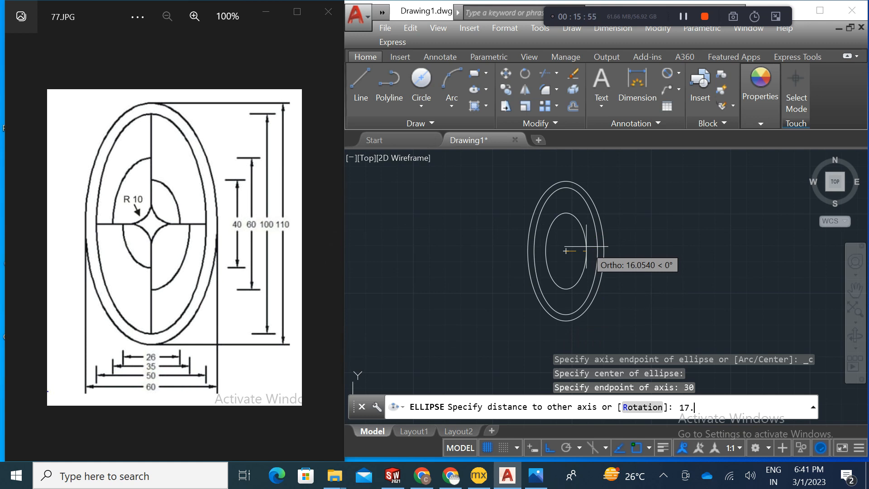
pyautogui.press('Return')
# Step: Draw the innermost ellipse from the common centre with a vertical half-axis of 20 and a horizontal half-axis of 13
pyautogui.scroll(3, 563, 247)
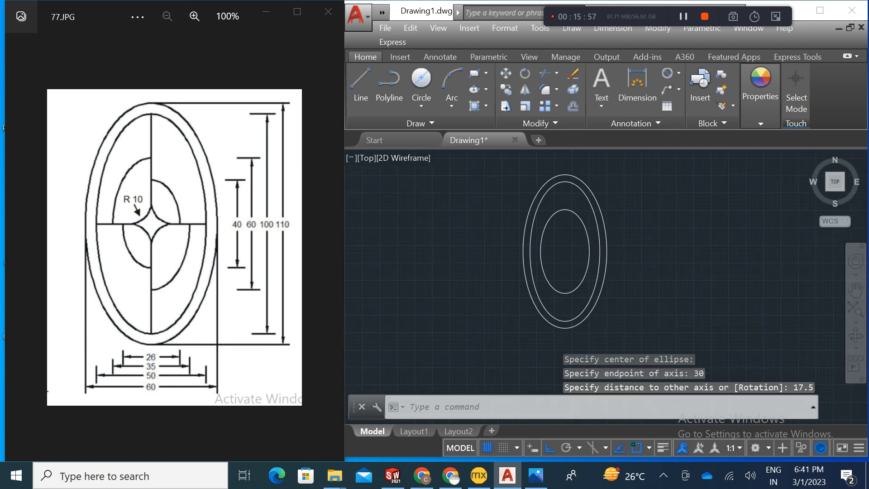
pyautogui.moveTo(563, 246); pyautogui.dragTo(540, 251, button='middle')
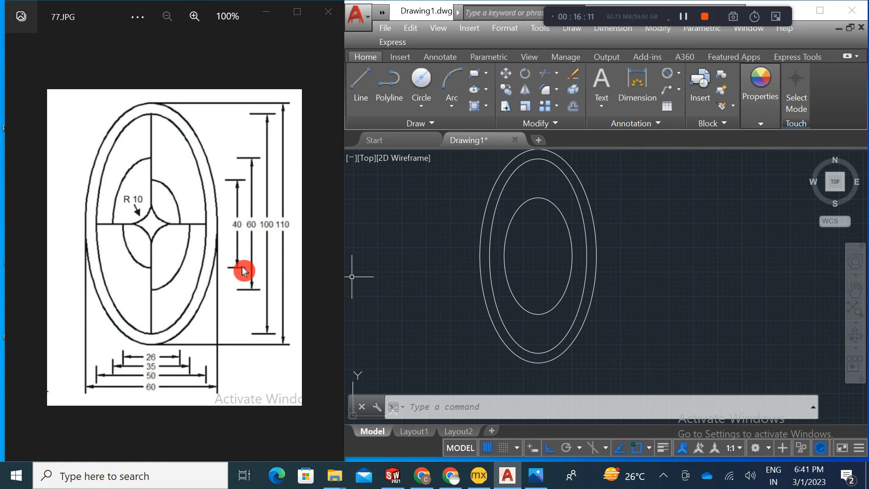
pyautogui.click(486, 90)
pyautogui.click(475, 113)
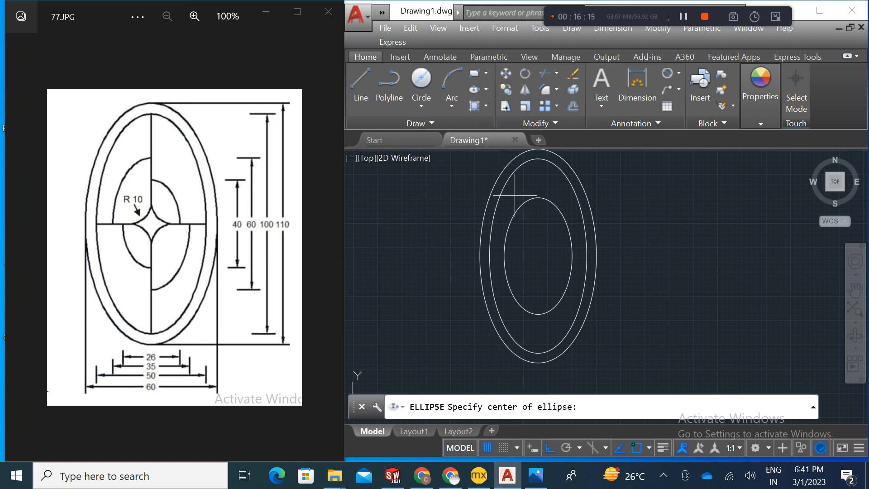
pyautogui.click(538, 255)
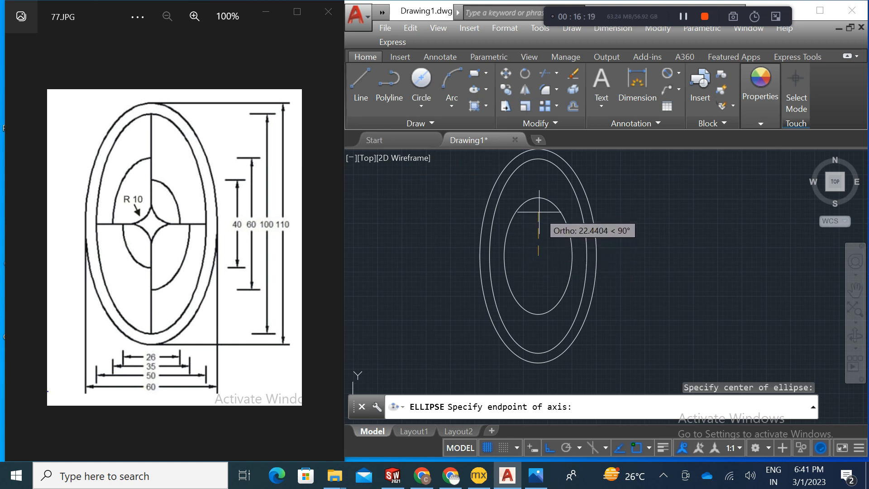
pyautogui.press('Return')
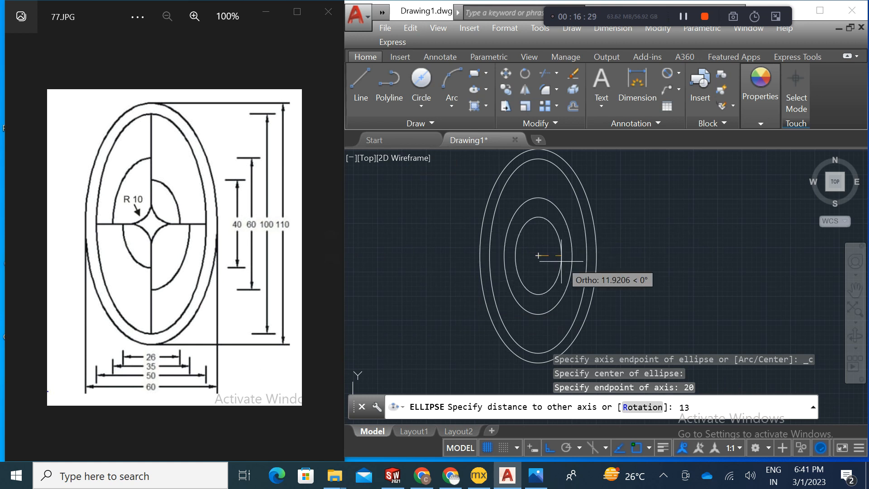
pyautogui.press('Return')
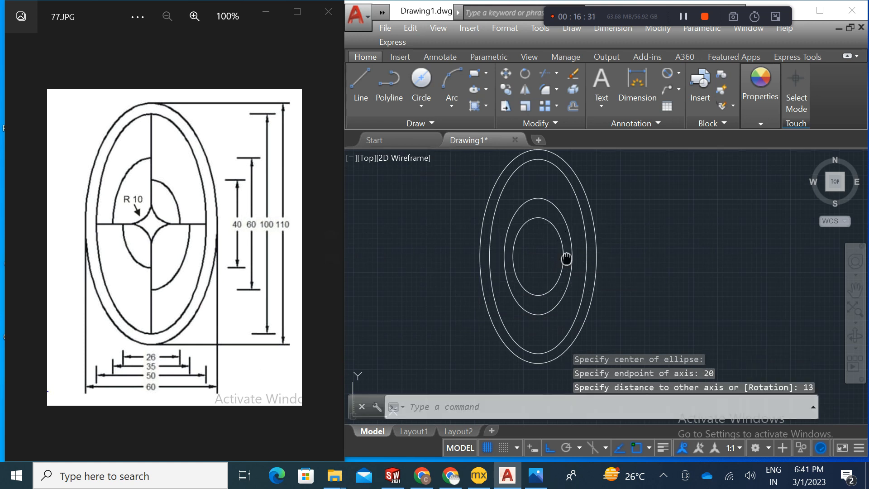
# Step: Draw a vertical line through the centre, from the top point to the bottom point of the second-largest ellipse
pyautogui.moveTo(566, 258); pyautogui.dragTo(564, 274, button='middle')
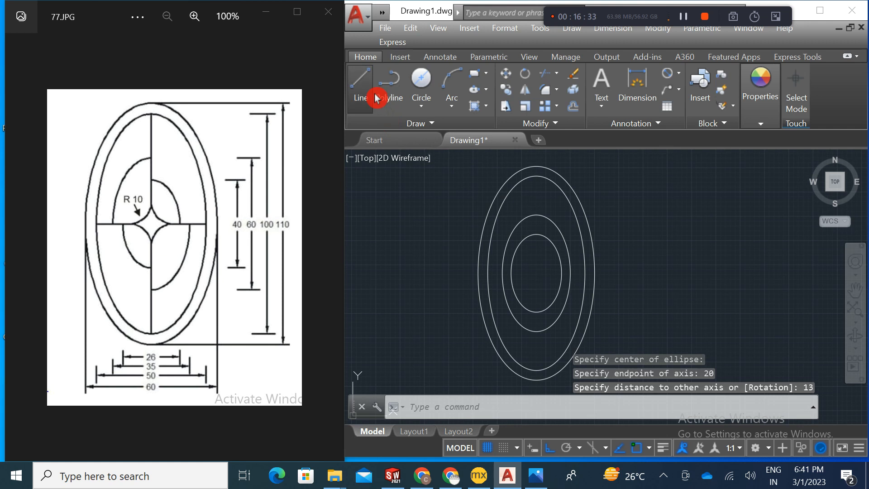
pyautogui.click(360, 93)
pyautogui.click(537, 175)
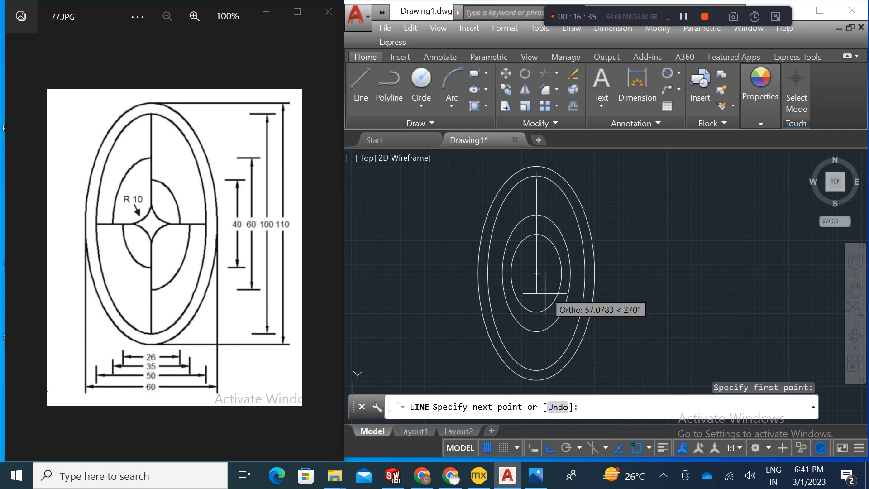
pyautogui.click(536, 370)
pyautogui.press('Return')
# Step: Draw a horizontal line through the centre, from the left point to the right point of the second-largest ellipse
pyautogui.press('Return')
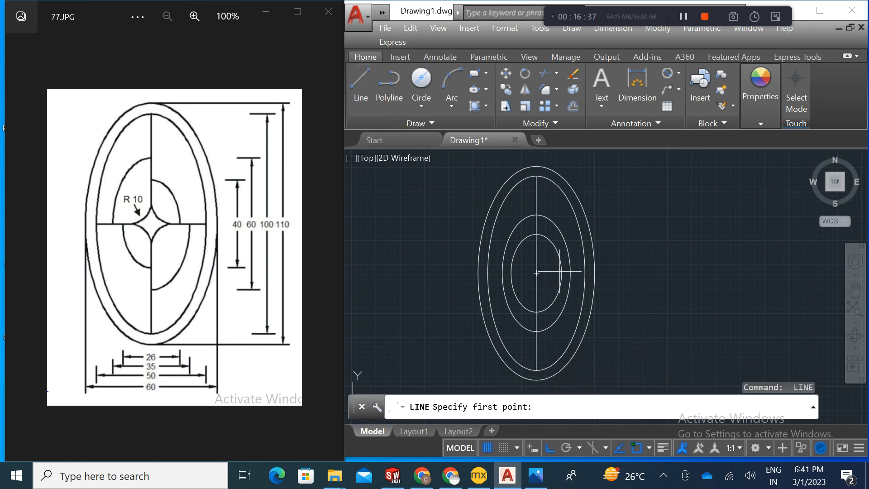
pyautogui.click(361, 88)
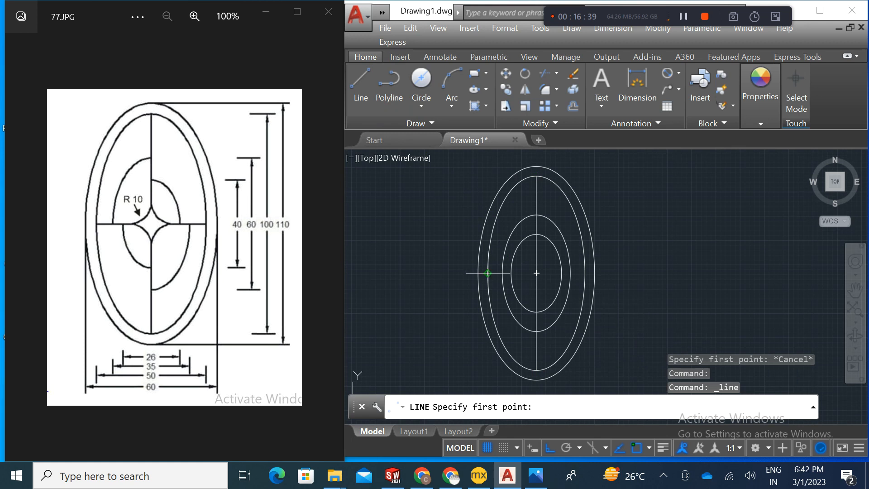
pyautogui.click(488, 273)
pyautogui.click(583, 273)
pyautogui.press('Return')
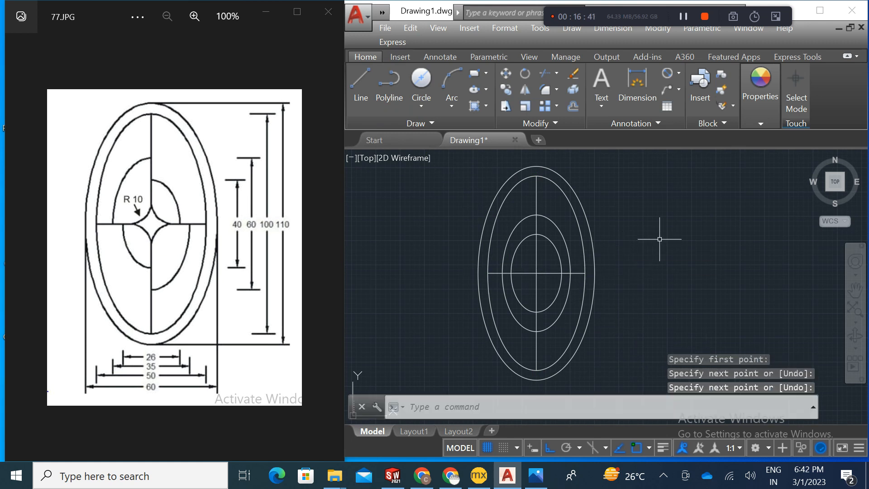
# Step: Trim the two inner ellipses, keeping the larger one's upper-left and lower-right quarters and the smaller one's upper-right and lower-left quarters
pyautogui.scroll(2, 534, 287)
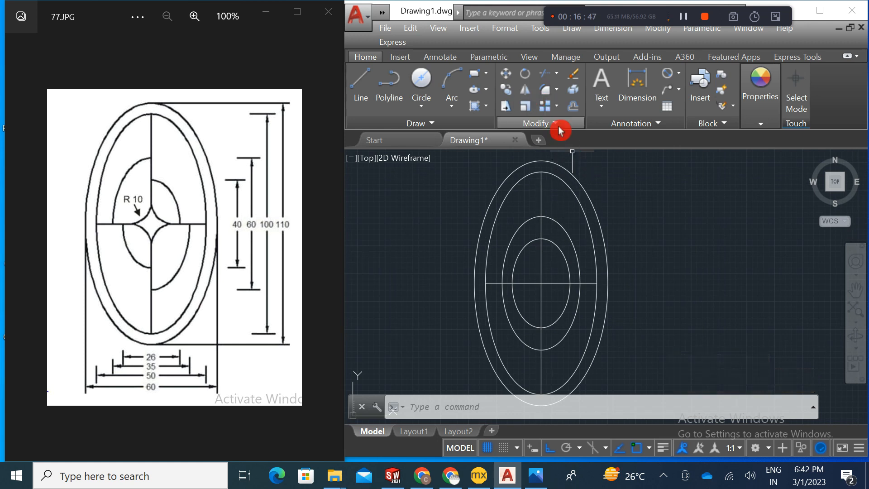
pyautogui.click(552, 83)
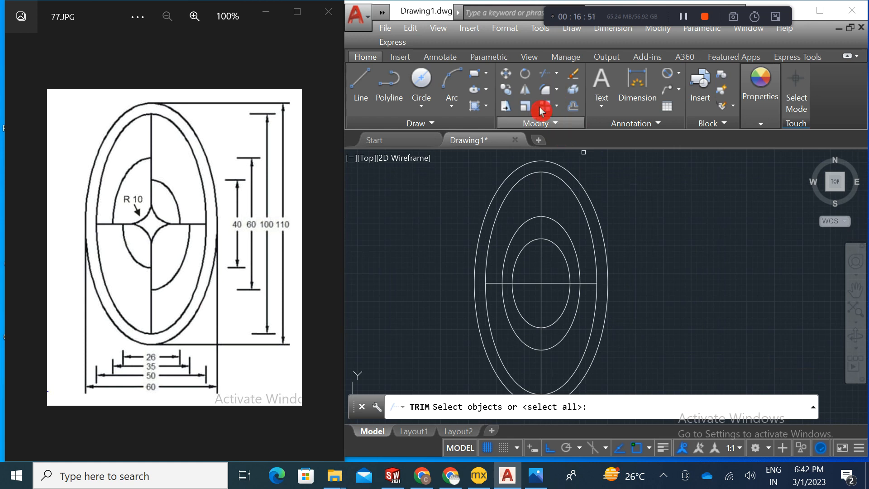
pyautogui.click(550, 81)
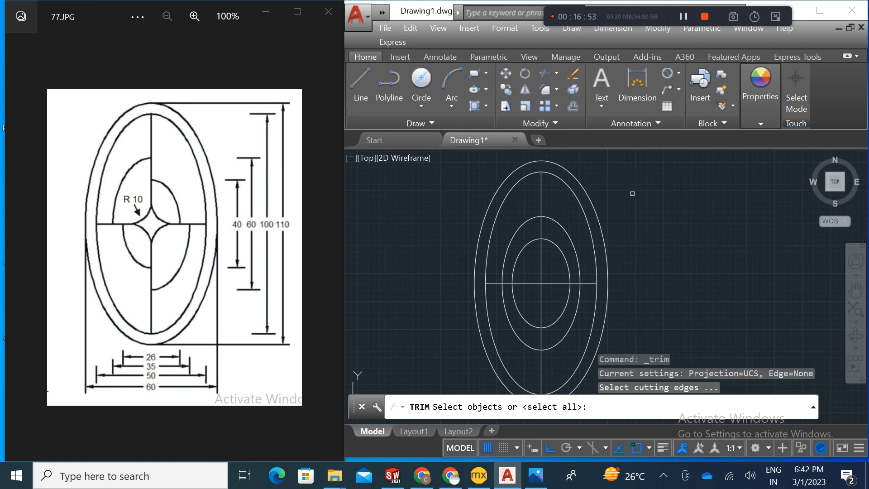
pyautogui.press('Return')
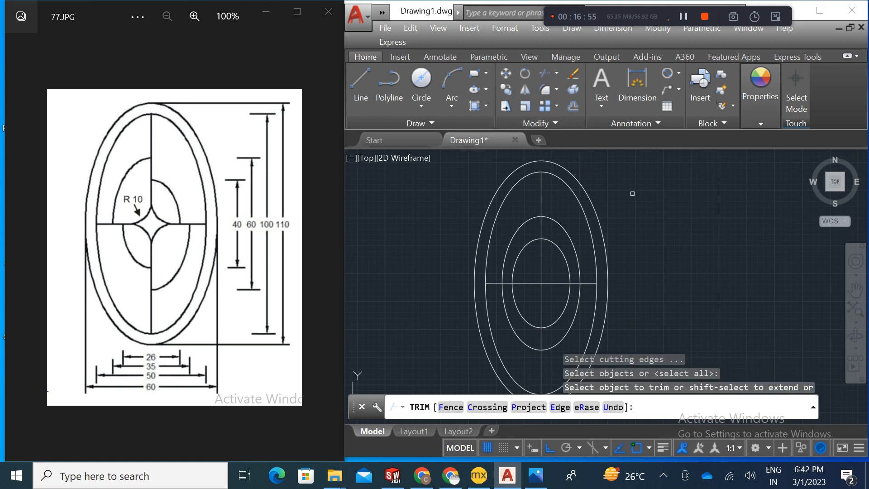
pyautogui.click(565, 229)
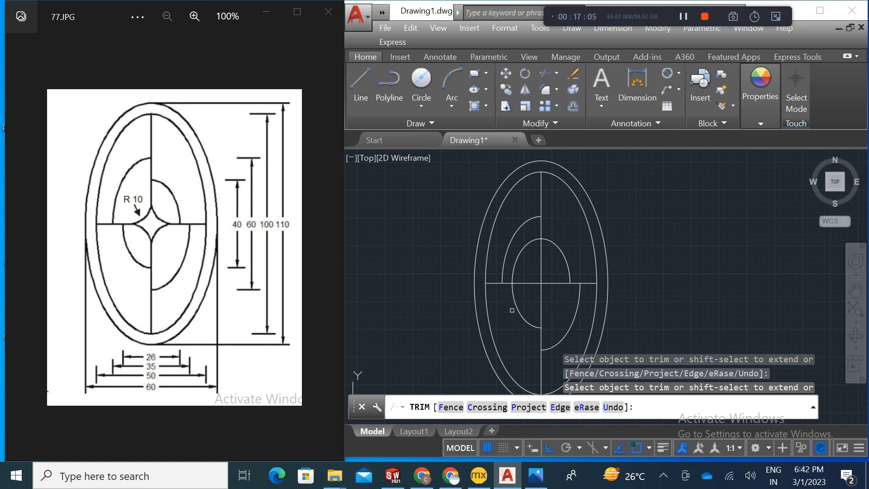
pyautogui.click(507, 248)
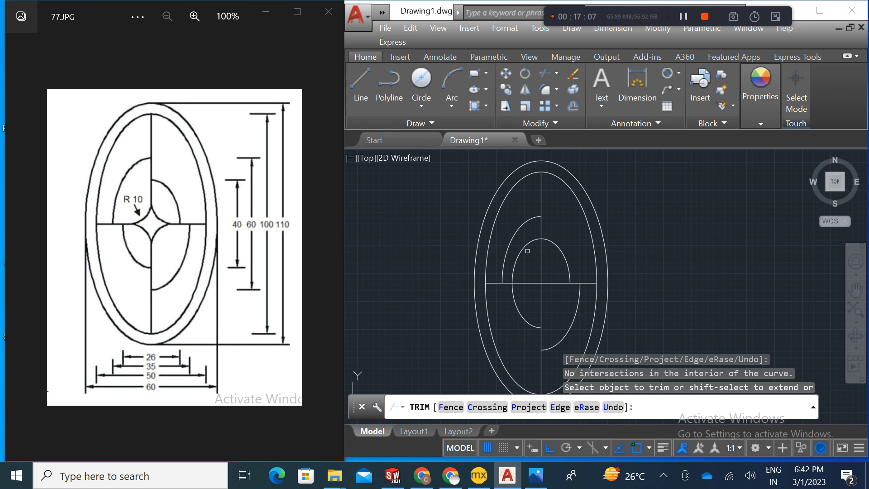
pyautogui.click(522, 248)
# Step: Draw a circle of radius 10 tangent to the vertical and horizontal centre lines in the upper-right quadrant
pyautogui.scroll(4, 629, 253)
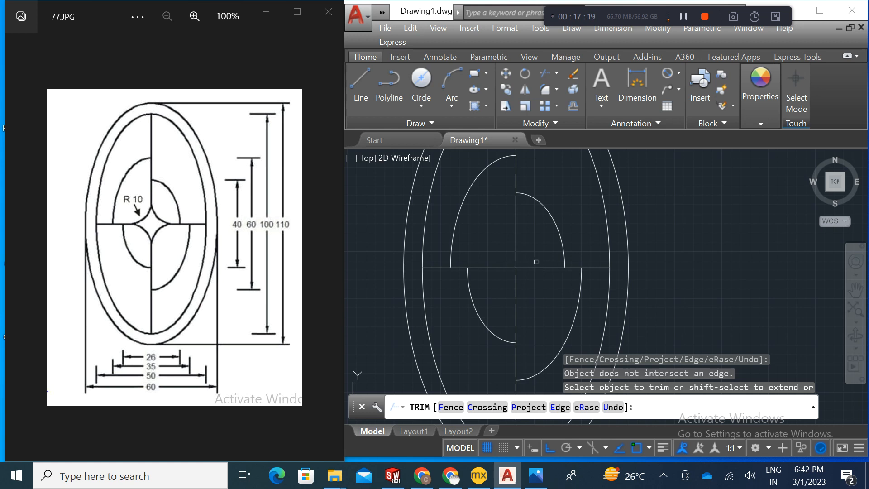
pyautogui.click(421, 106)
pyautogui.click(409, 246)
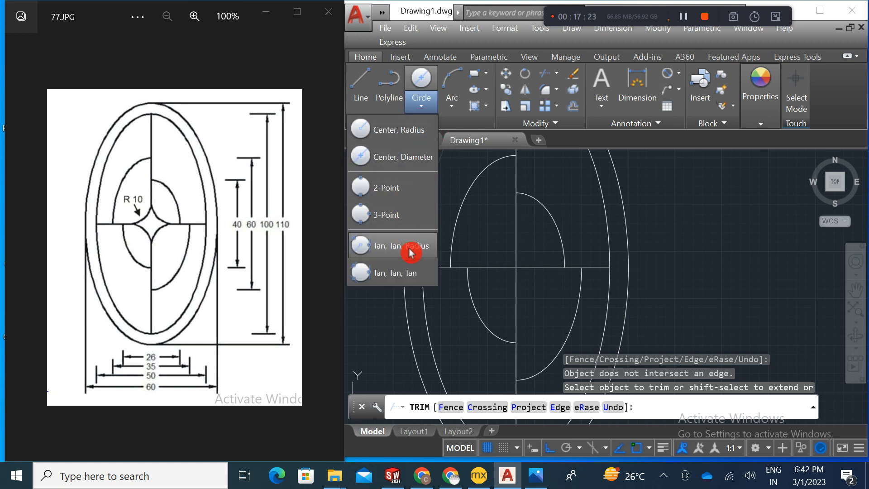
pyautogui.click(518, 227)
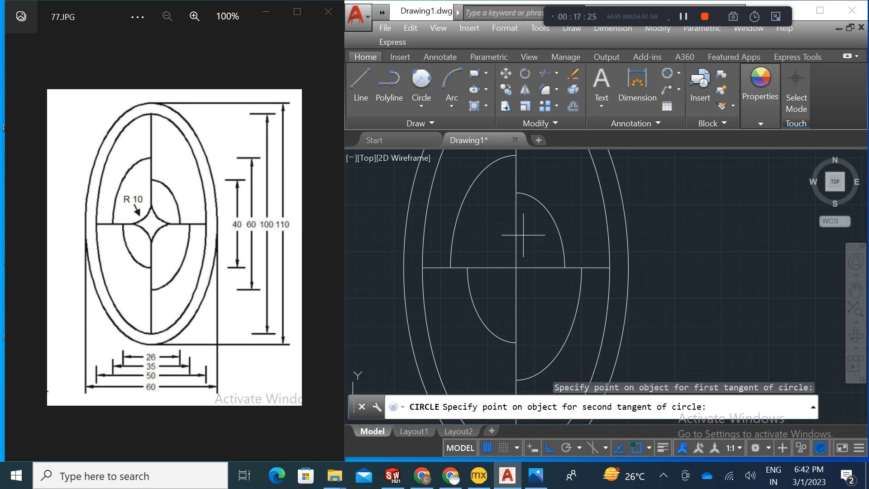
pyautogui.click(544, 267)
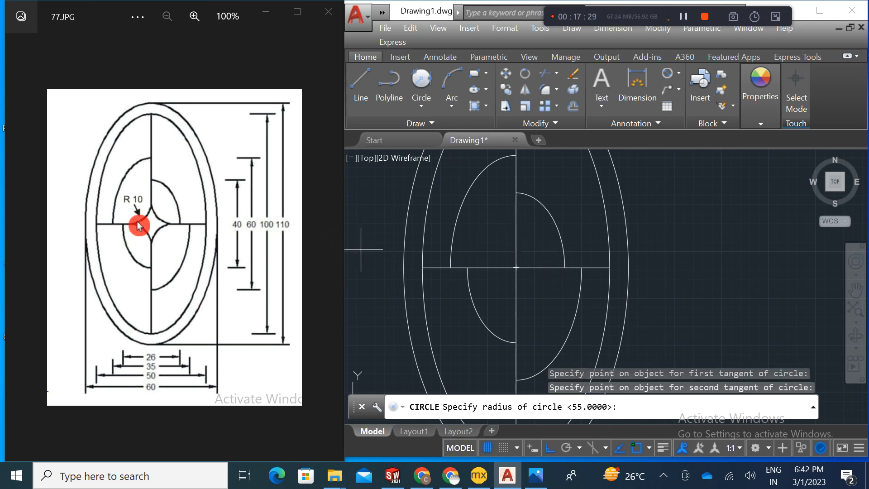
pyautogui.write('1')
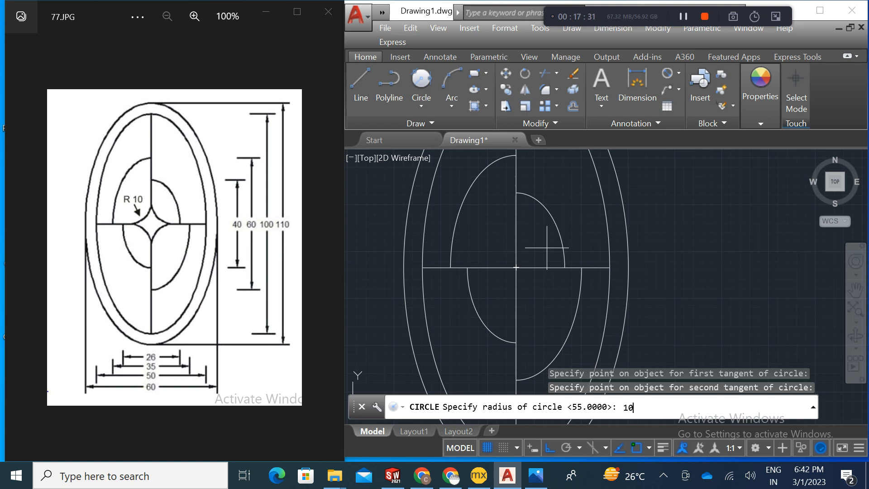
pyautogui.write('0')
pyautogui.press('Return')
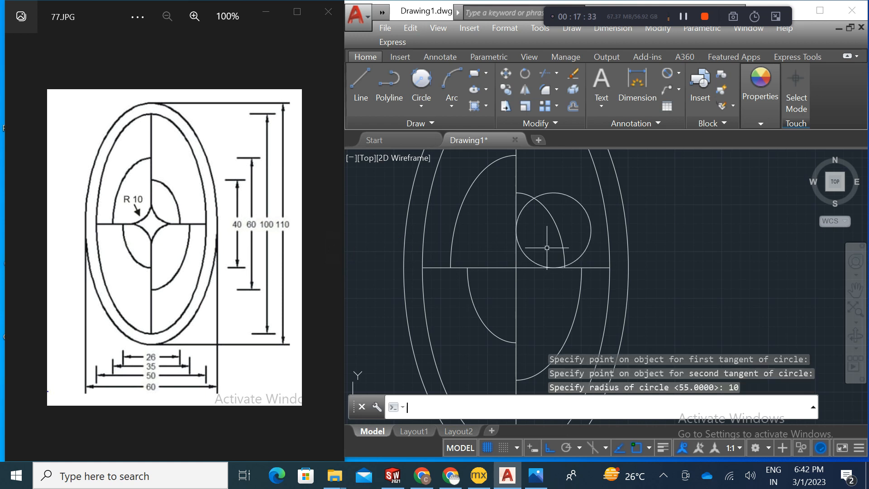
# Step: Draw a radius 10 circle tangent to both centre lines in the lower-right quadrant
pyautogui.press('Return')
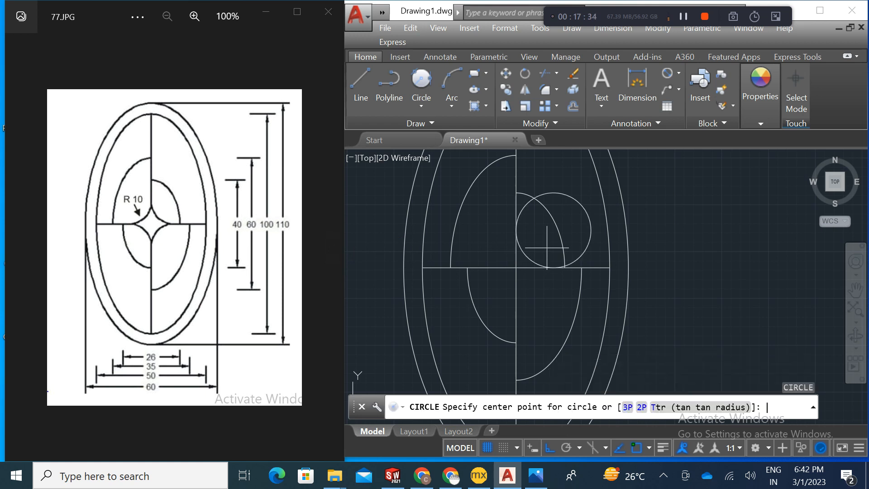
pyautogui.click(429, 90)
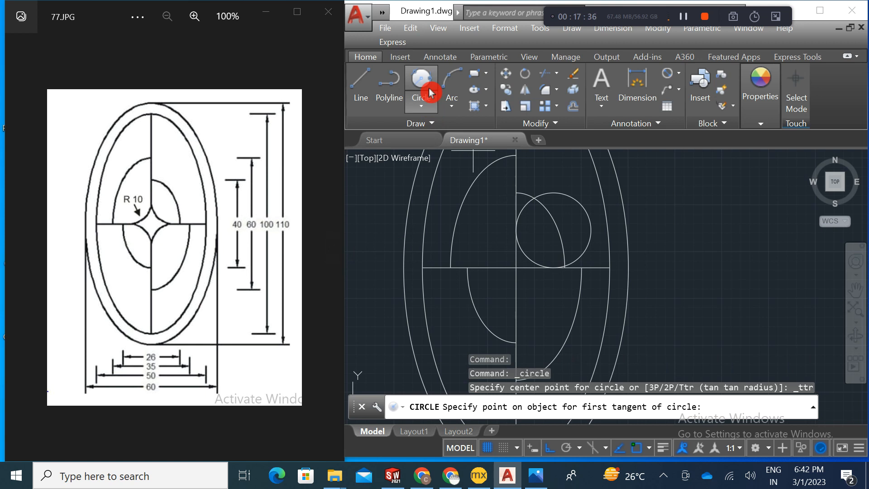
pyautogui.click(524, 267)
pyautogui.click(518, 293)
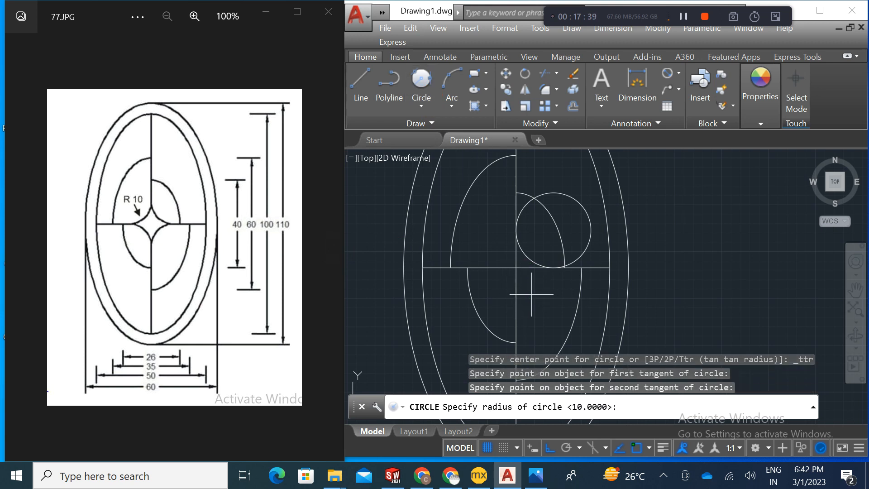
pyautogui.write('10')
pyautogui.press('Return')
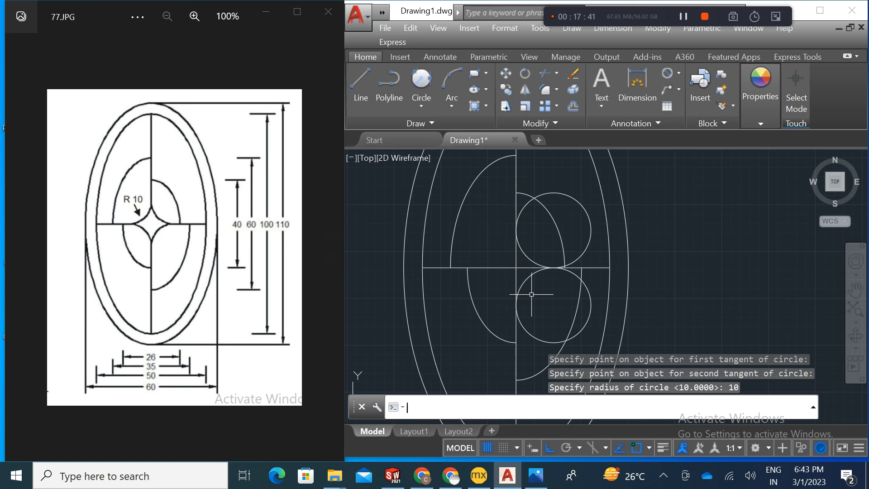
# Step: Draw a radius 10 circle tangent to both centre lines in the upper-left quadrant
pyautogui.click(432, 82)
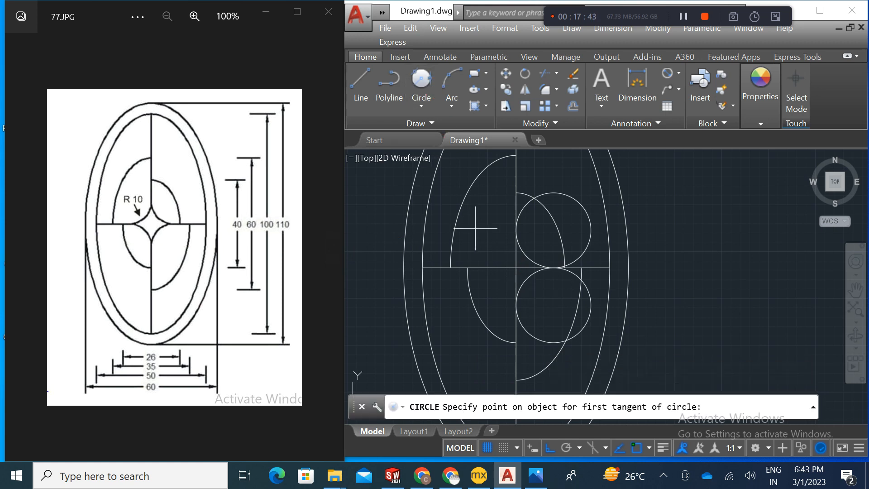
pyautogui.click(516, 257)
pyautogui.click(497, 267)
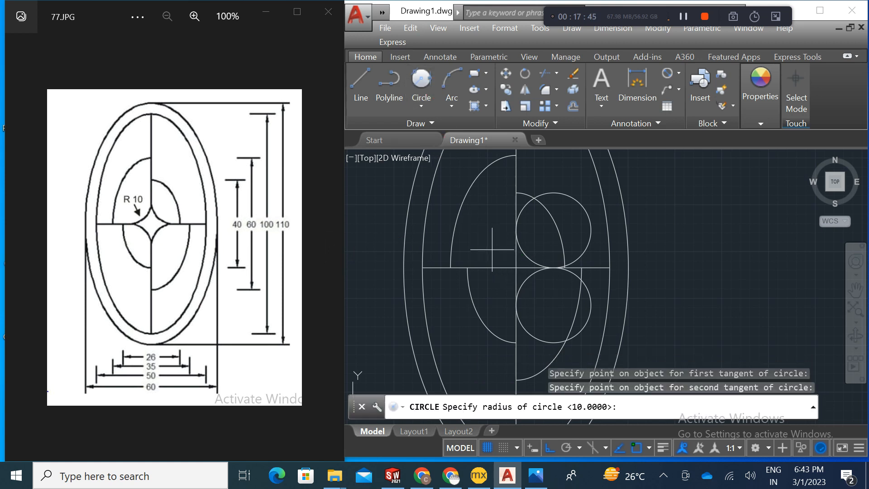
pyautogui.press('Return')
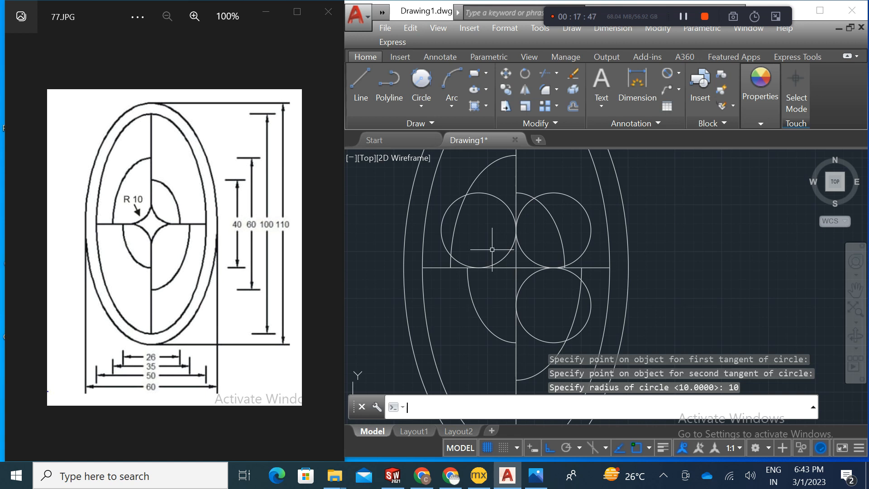
# Step: Draw a radius 10 circle tangent to both centre lines in the lower-left quadrant
pyautogui.press('Return')
pyautogui.click(421, 84)
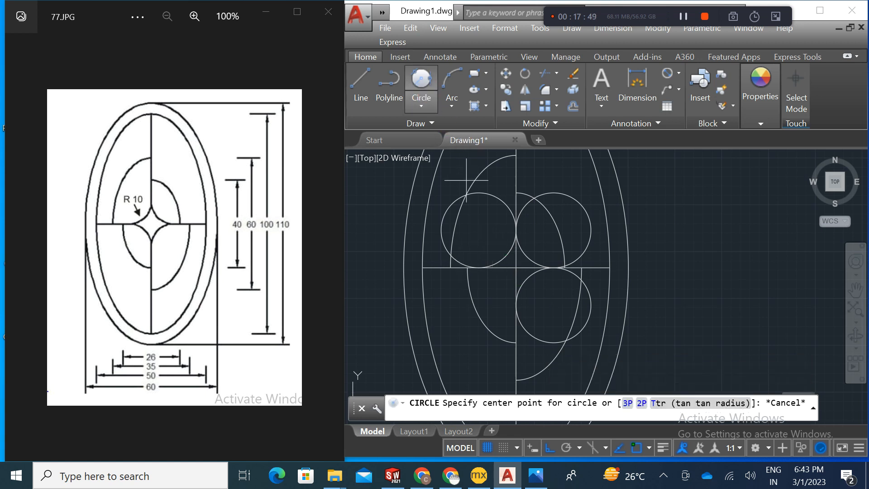
pyautogui.click(504, 267)
pyautogui.click(501, 290)
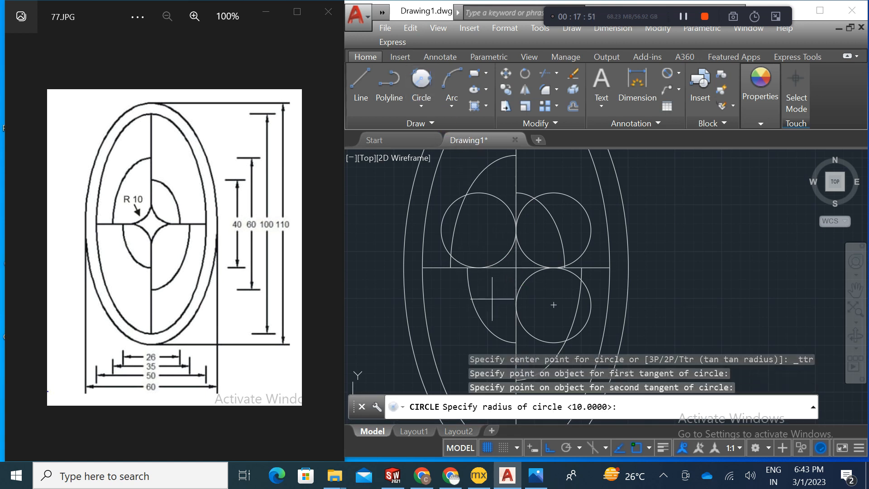
pyautogui.press('Return')
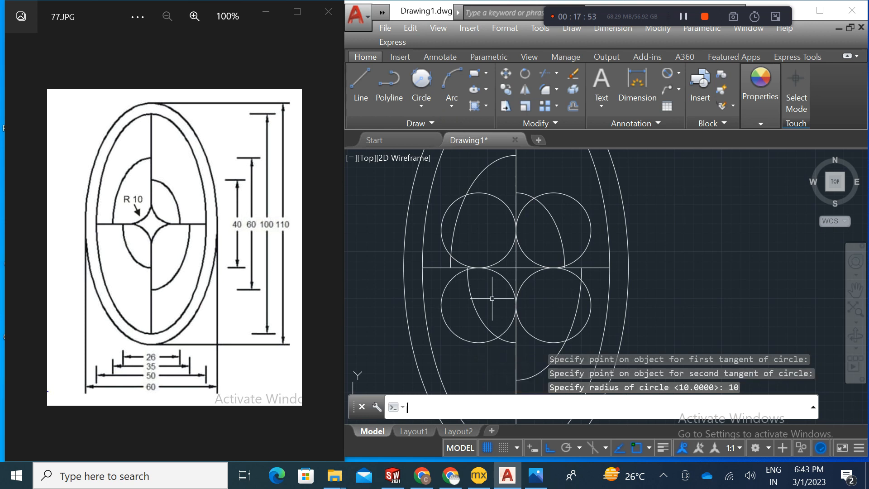
# Step: Trim the two left tangent circles against the quarter ellipses and centre lines, keeping their arcs facing the centre
pyautogui.write('tr')
pyautogui.press('Return')
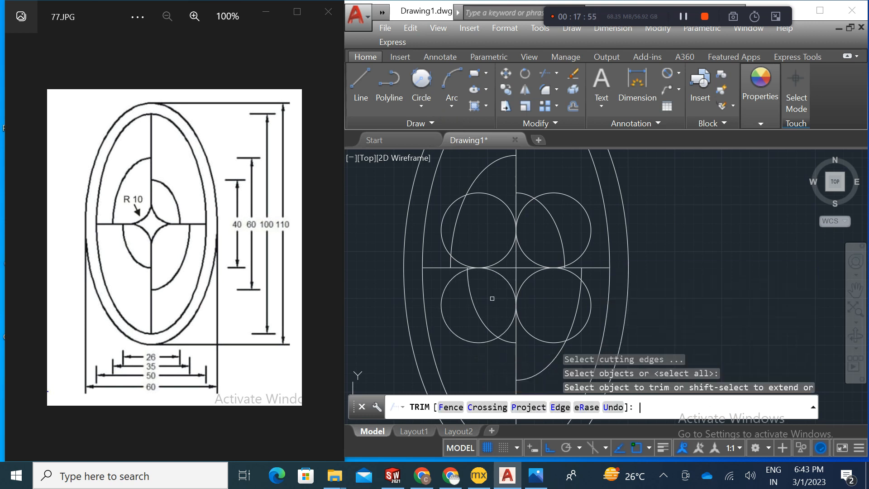
pyautogui.scroll(2, 503, 313)
pyautogui.click(511, 328)
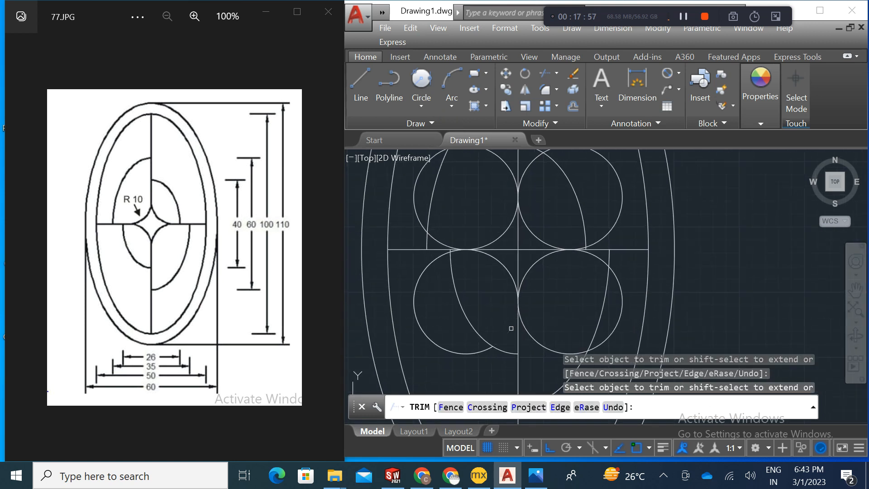
pyautogui.scroll(5, 442, 246)
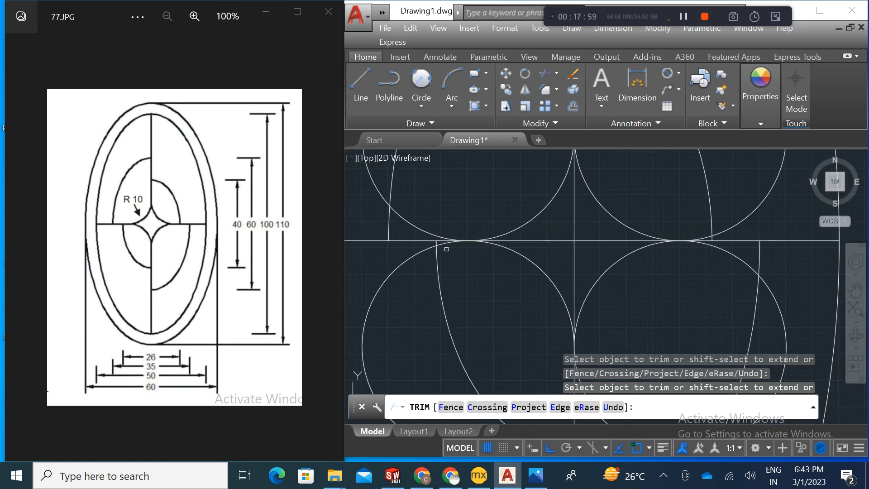
pyautogui.scroll(1, 441, 245)
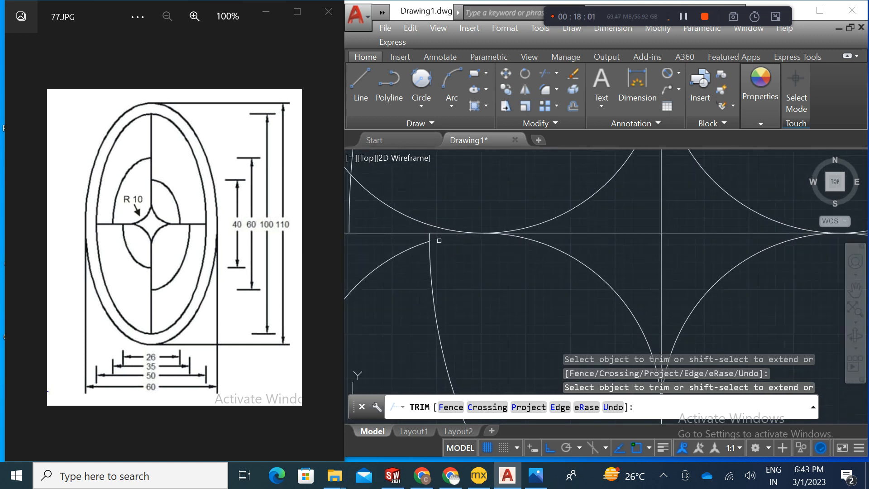
pyautogui.scroll(-6, 438, 225)
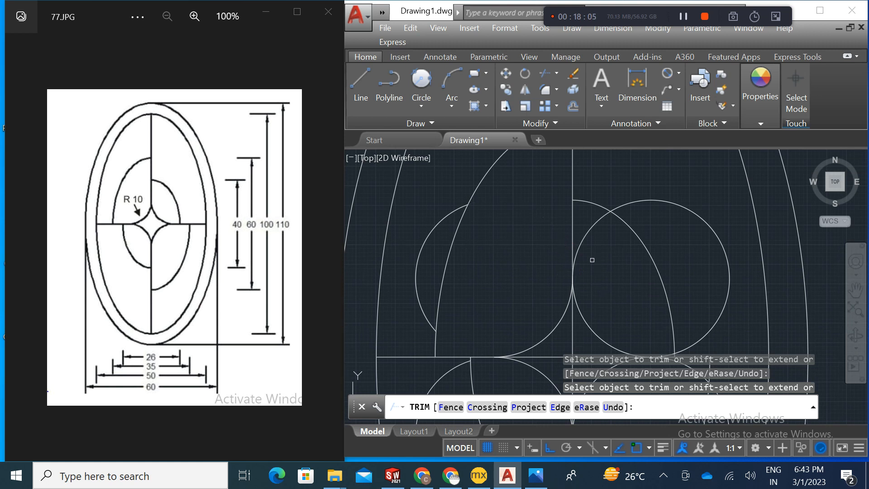
# Step: Trim the two right tangent circles against the quarter ellipses and centre lines, keeping their arcs facing the centre
pyautogui.scroll(6, 592, 246)
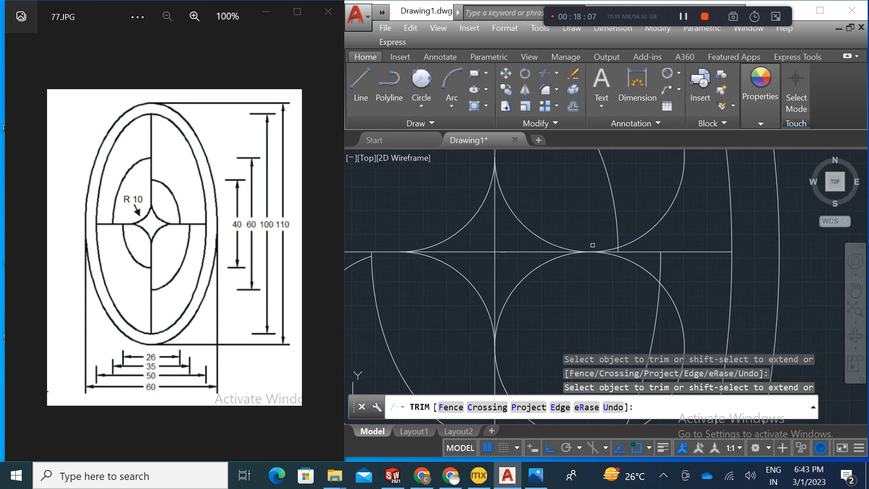
pyautogui.scroll(1, 606, 245)
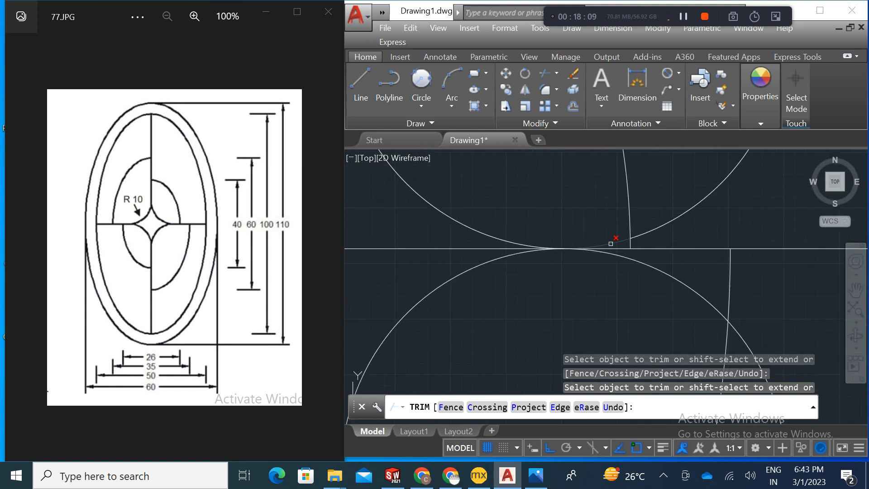
pyautogui.scroll(-7, 606, 257)
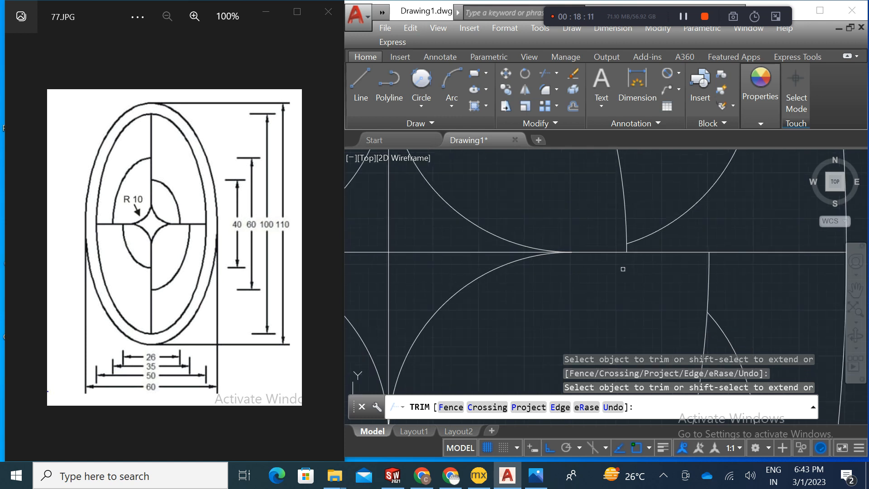
pyautogui.moveTo(623, 274)
pyautogui.mouseDown(button='middle')
pyautogui.moveTo(610, 303)
pyautogui.moveTo(577, 336)
pyautogui.moveTo(558, 223)
pyautogui.moveTo(527, 249)
pyautogui.moveTo(549, 300)
pyautogui.mouseUp(button='middle')
pyautogui.click(513, 278)
# Step: Trim away the centre line segments inside the four-pointed star at the common centre
pyautogui.scroll(-2, 549, 301)
pyautogui.scroll(-2, 549, 301)
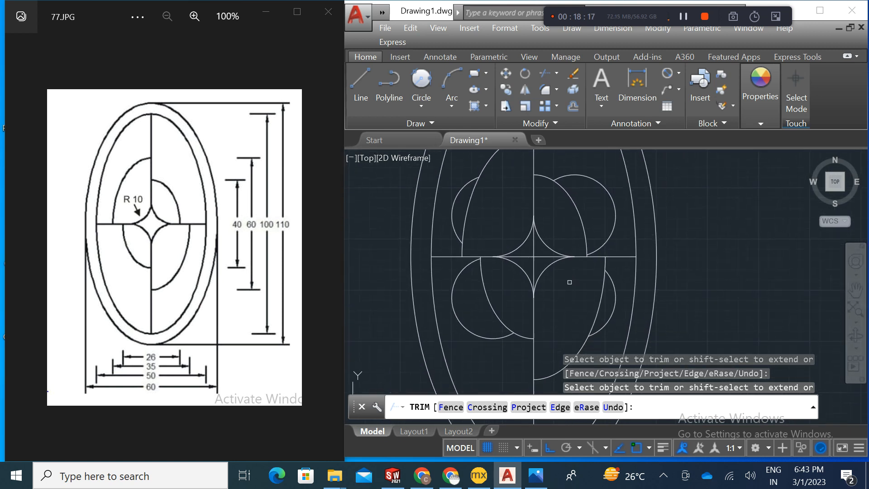
pyautogui.click(541, 263)
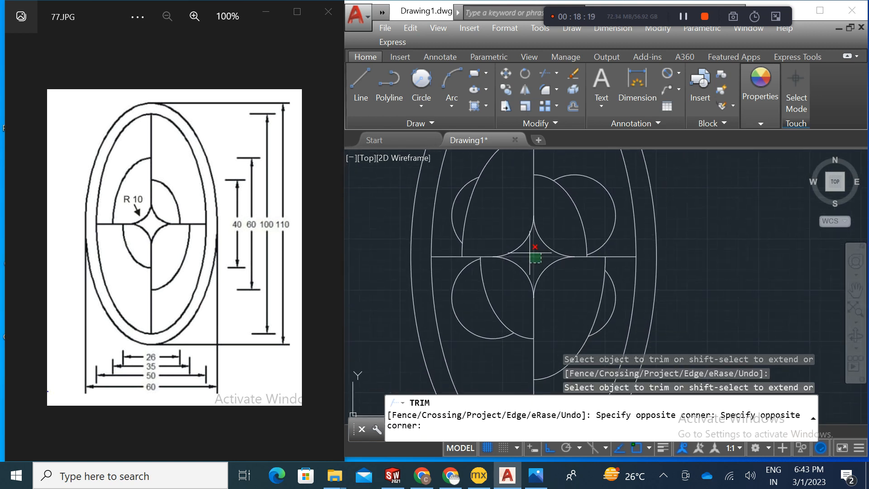
pyautogui.moveTo(599, 297); pyautogui.dragTo(569, 297, button='middle')
pyautogui.rightClick(587, 235)
# Step: Erase the four leftover outer arcs of the tangent circles, one in each quadrant
pyautogui.click(665, 257)
pyautogui.click(588, 245)
pyautogui.click(538, 234)
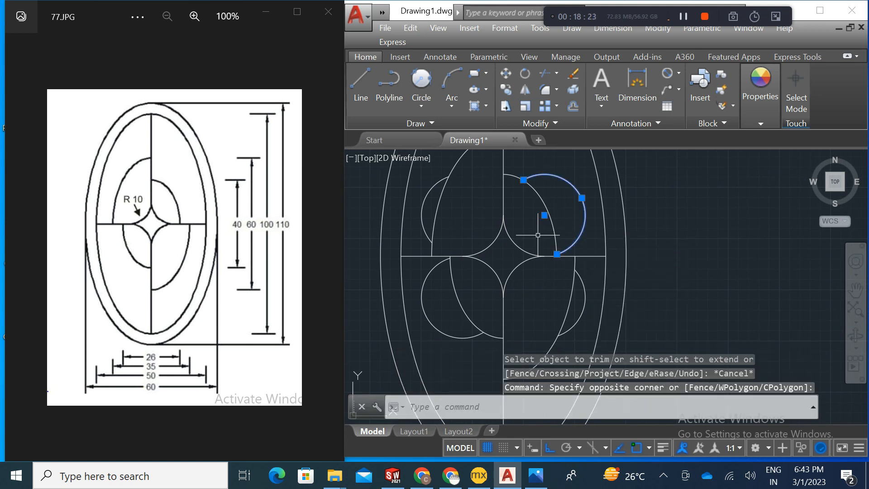
pyautogui.click(449, 243)
pyautogui.click(423, 192)
pyautogui.moveTo(542, 281); pyautogui.dragTo(534, 251, button='middle')
pyautogui.click(570, 299)
pyautogui.click(564, 293)
pyautogui.click(452, 298)
pyautogui.click(438, 324)
pyautogui.press('Delete')
pyautogui.scroll(-5, 498, 299)
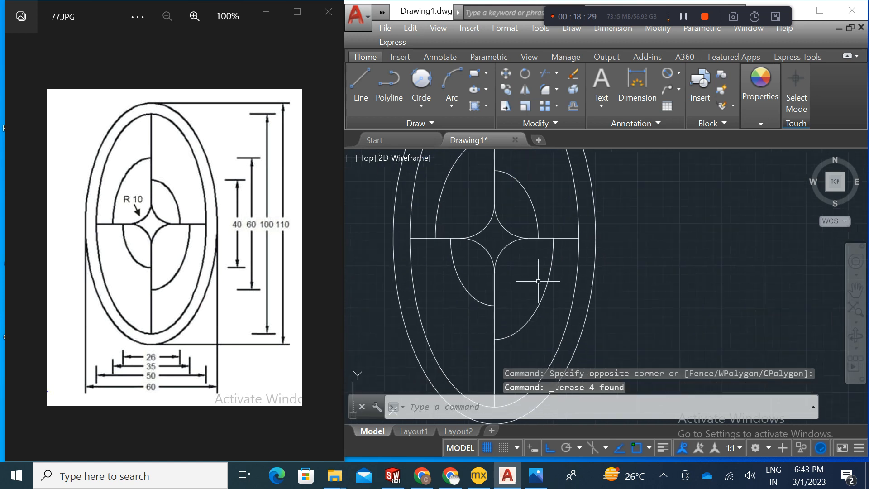
pyautogui.moveTo(576, 297); pyautogui.dragTo(571, 286, button='middle')
pyautogui.scroll(1, 571, 285)
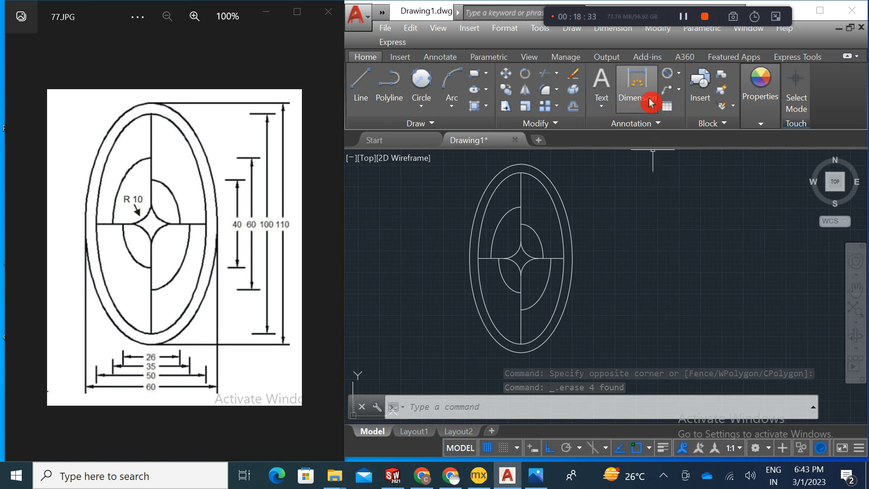
# Step: Add a vertical linear dimension for the outer ellipse's full height, placed to the right of the figure
pyautogui.click(678, 74)
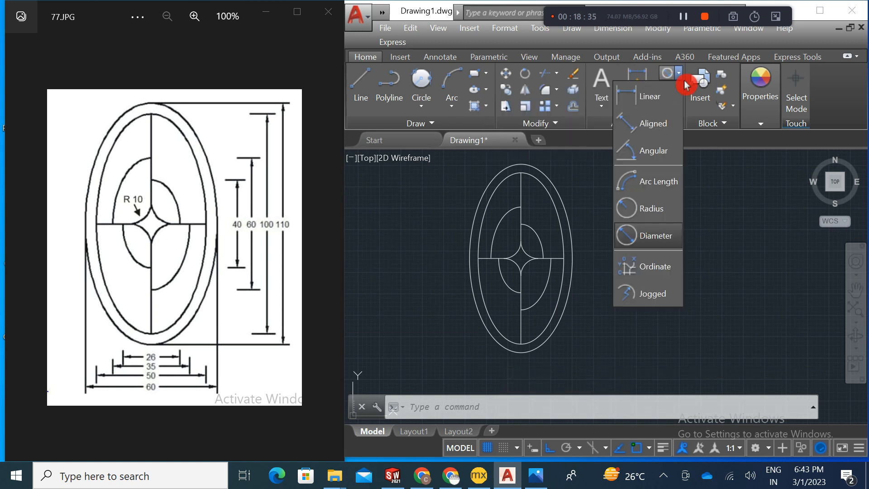
pyautogui.click(668, 96)
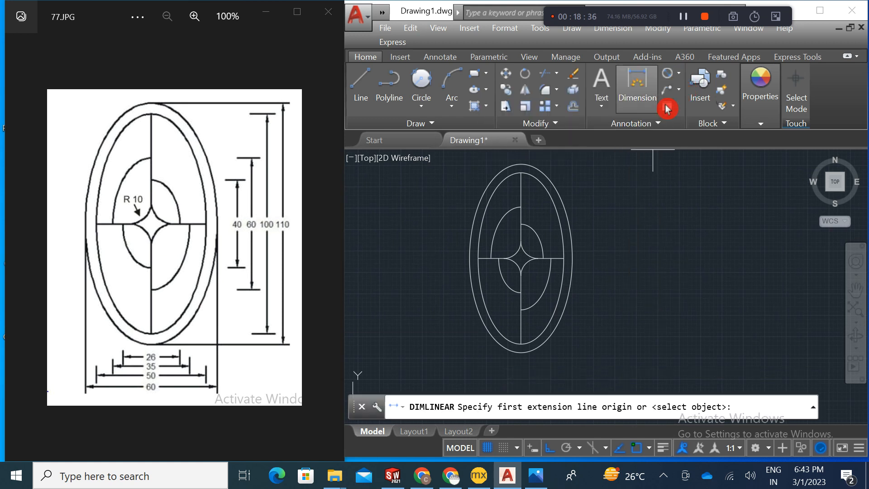
pyautogui.click(521, 164)
pyautogui.click(521, 352)
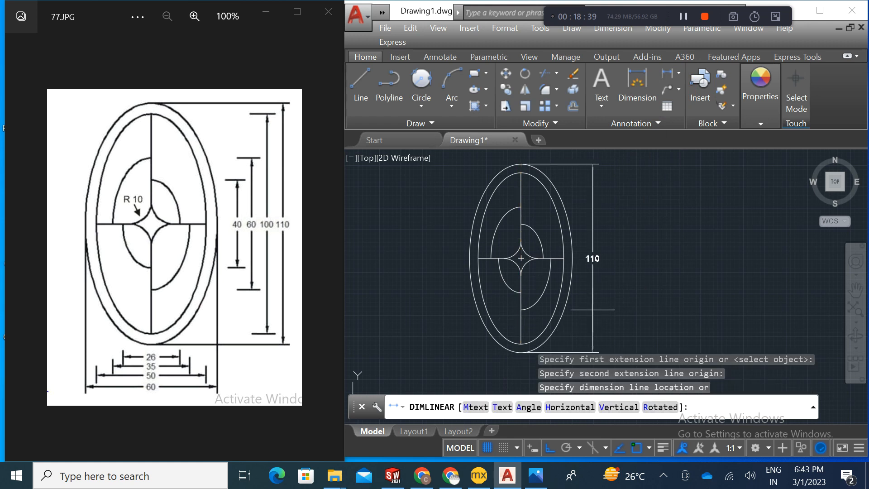
pyautogui.click(594, 271)
# Step: Dimension the inner full ellipse's height to the right of the figure and move the outer ellipse's height dimension outside it
pyautogui.press('Return')
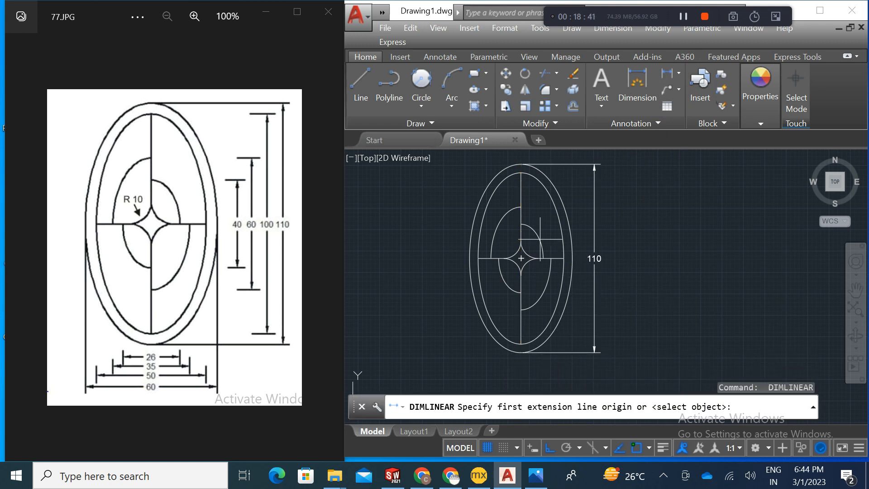
pyautogui.click(520, 171)
pyautogui.click(520, 344)
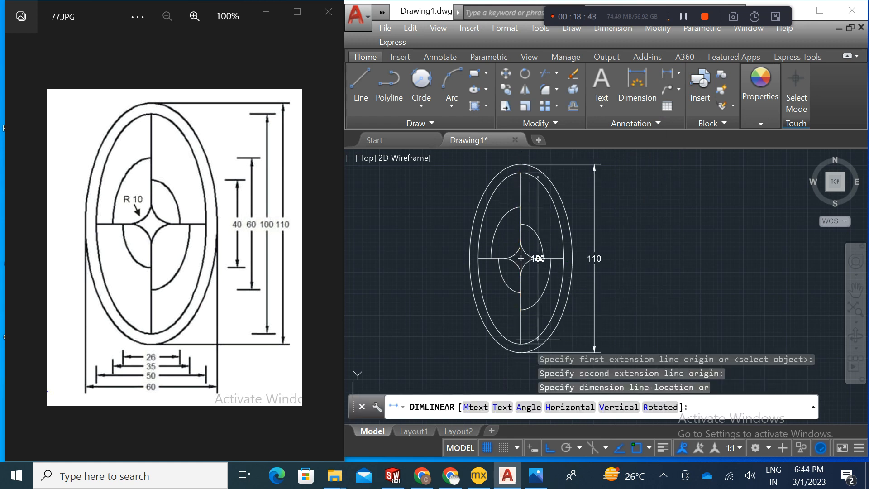
pyautogui.click(629, 303)
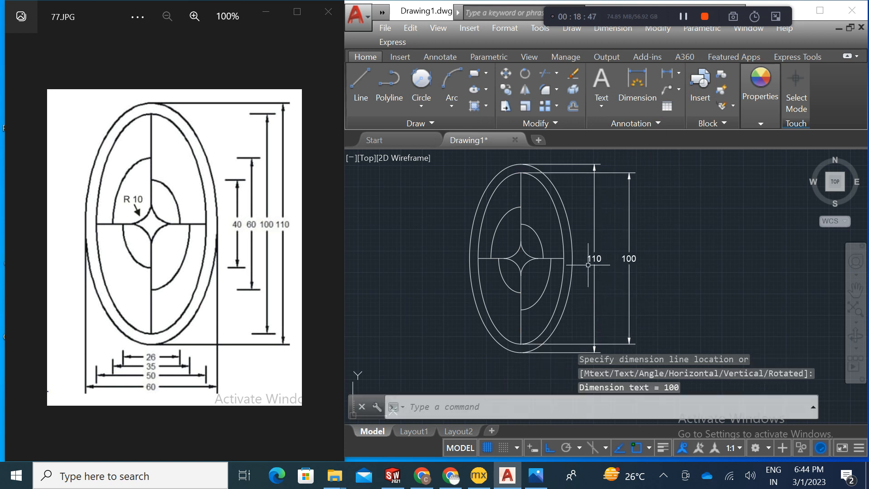
pyautogui.click(594, 259)
pyautogui.click(594, 258)
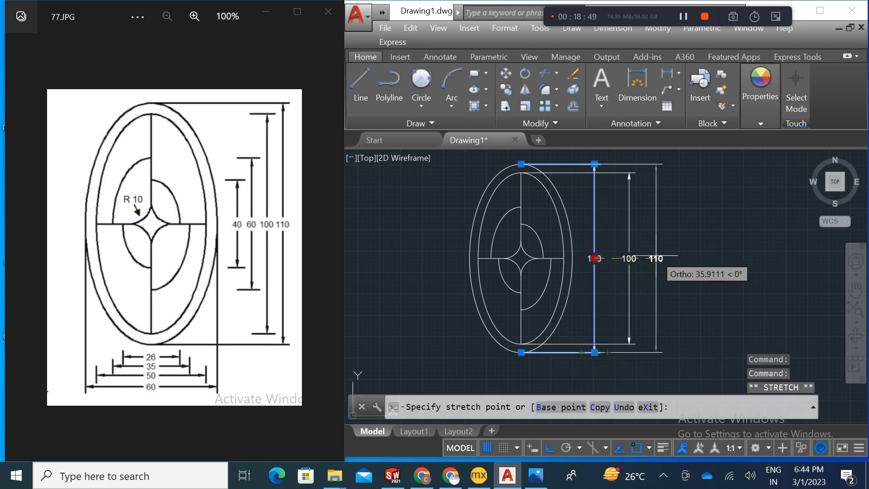
# Step: Dimension the overall heights of the large and small quarter-ellipse pairs, placing the smaller one closest to the figure
pyautogui.click(667, 73)
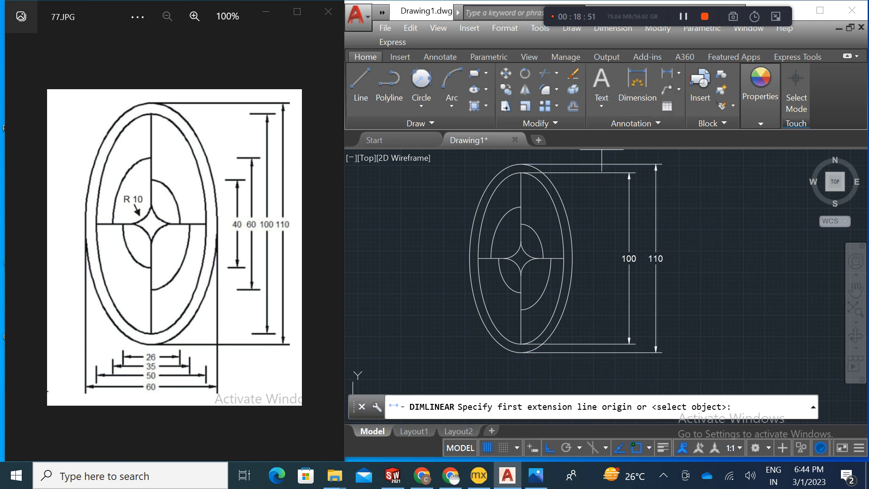
pyautogui.click(521, 208)
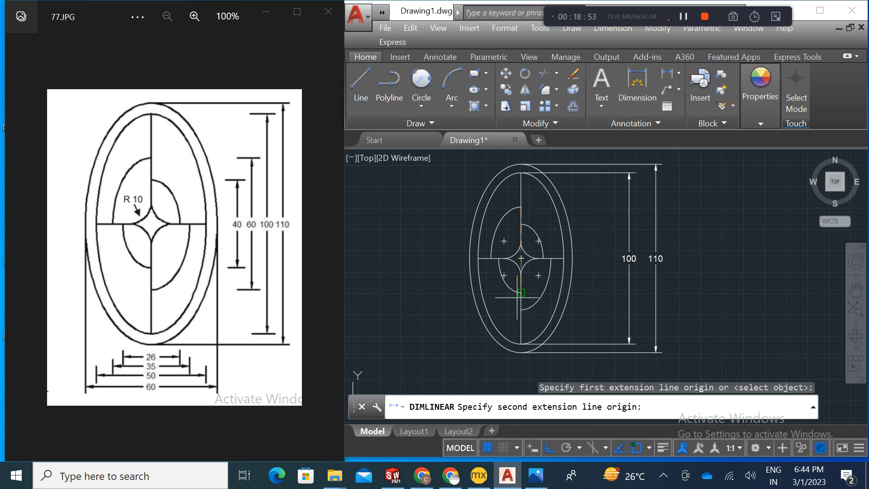
pyautogui.click(521, 309)
pyautogui.click(608, 284)
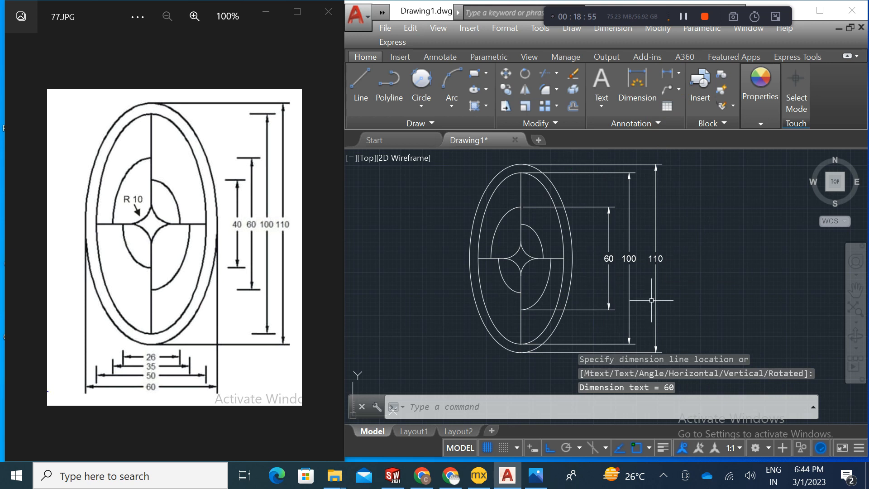
pyautogui.click(673, 82)
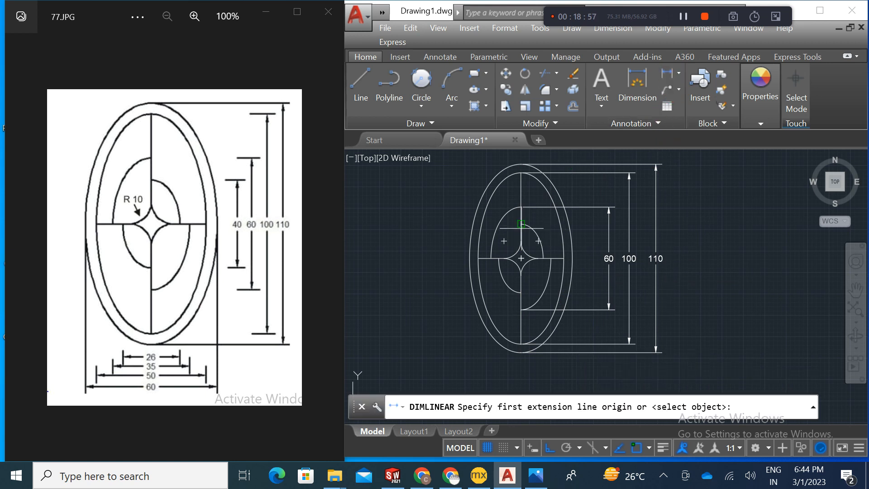
pyautogui.click(521, 224)
pyautogui.click(521, 293)
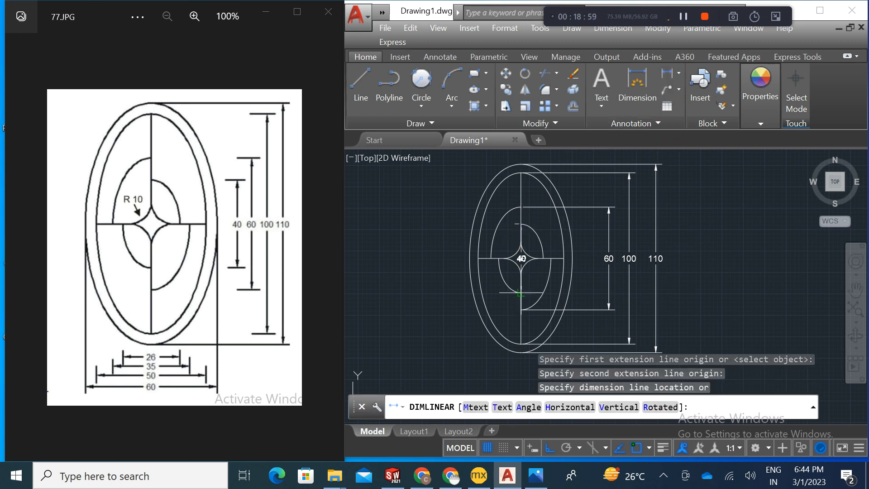
pyautogui.click(585, 294)
# Step: Add a horizontal linear dimension for the outer ellipse's full width, placed well below the figure
pyautogui.moveTo(653, 297); pyautogui.dragTo(654, 273, button='middle')
pyautogui.press('Return')
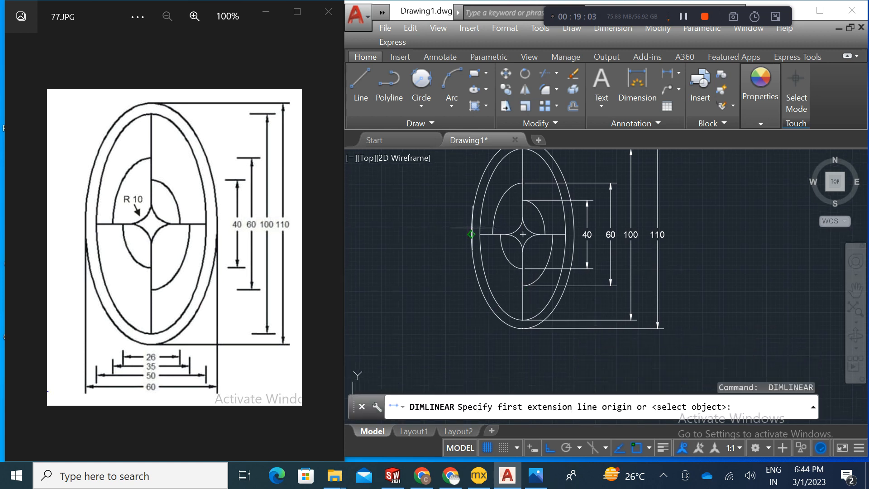
pyautogui.click(472, 229)
pyautogui.click(573, 234)
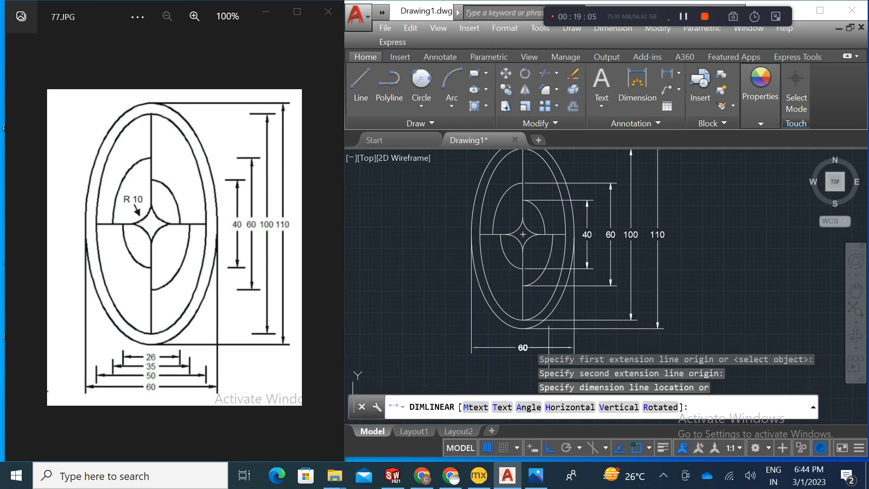
pyautogui.moveTo(547, 348)
pyautogui.mouseDown(button='middle')
pyautogui.moveTo(553, 284)
pyautogui.moveTo(565, 340)
pyautogui.mouseUp(button='middle')
pyautogui.click(556, 329)
# Step: Dimension the inner full ellipse's width, placing it just above the outer ellipse's width dimension
pyautogui.press('Return')
pyautogui.click(491, 231)
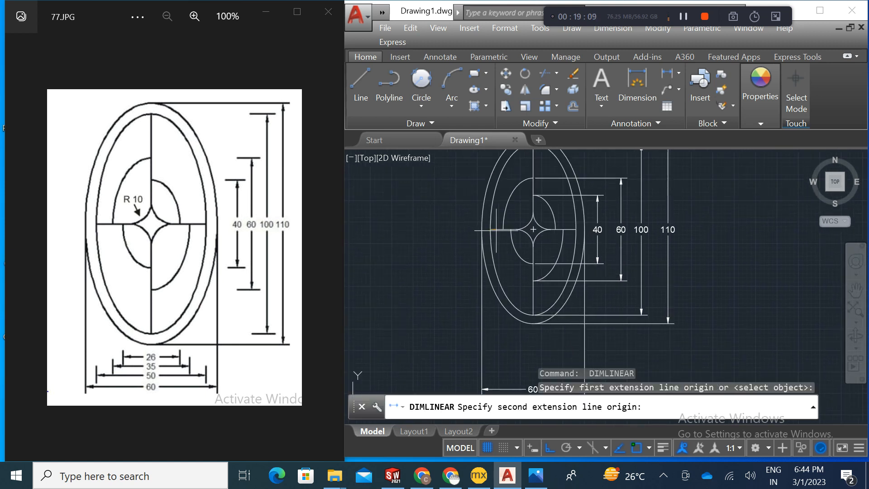
pyautogui.click(575, 230)
pyautogui.moveTo(550, 361); pyautogui.dragTo(543, 308, button='middle')
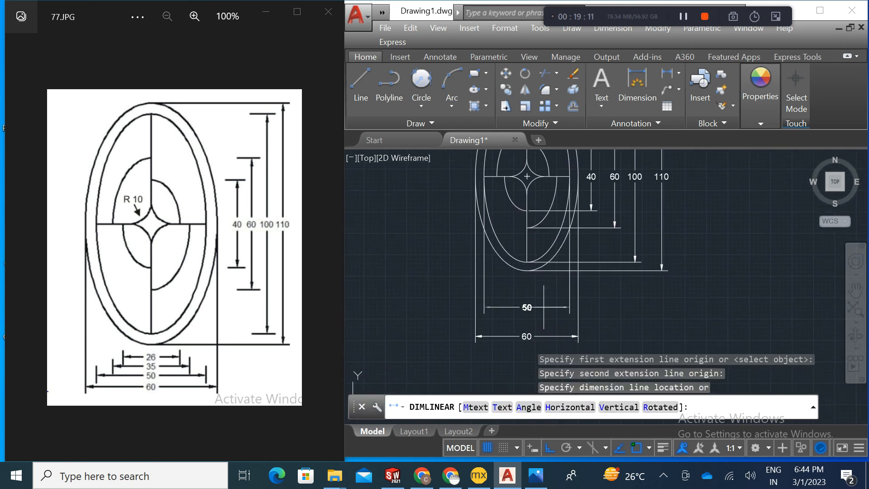
pyautogui.click(544, 317)
# Step: Dimension the overall width of the large quarter-ellipse pair, placing it above the inner ellipse's width dimension
pyautogui.moveTo(534, 223); pyautogui.dragTo(527, 288, button='middle')
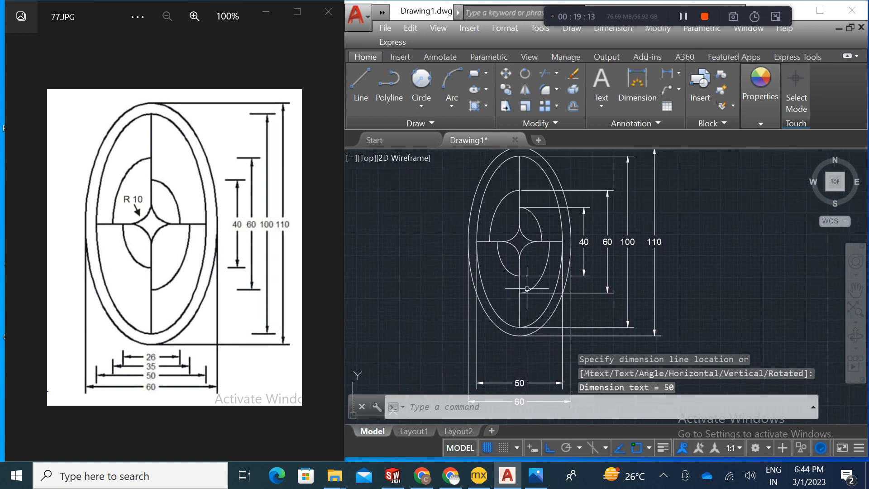
pyautogui.press('Return')
pyautogui.click(490, 241)
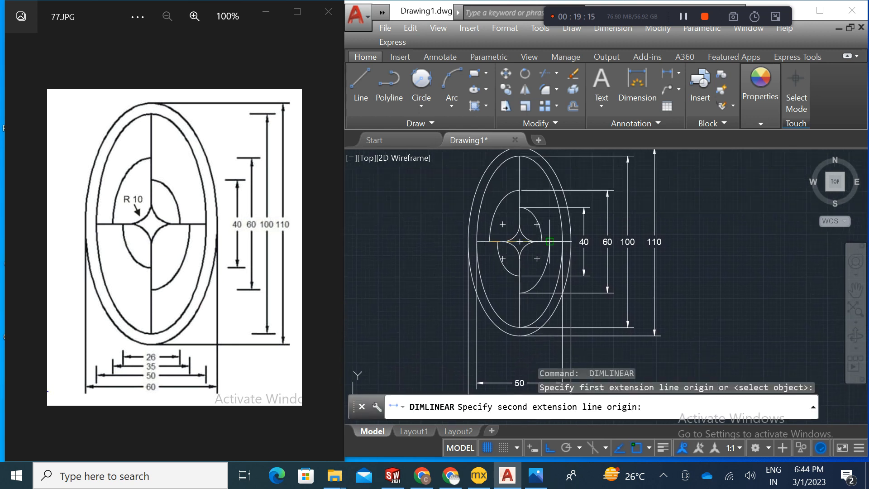
pyautogui.click(549, 242)
pyautogui.moveTo(549, 364); pyautogui.dragTo(547, 324, button='middle')
pyautogui.click(546, 326)
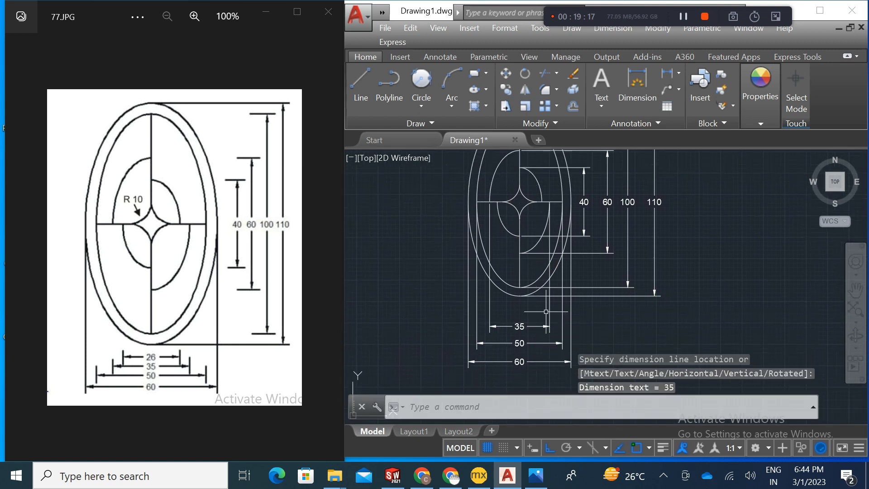
# Step: Dimension the overall width of the small quarter-ellipse pair, placing it directly below the outer ellipse
pyautogui.press('Return')
pyautogui.click(498, 201)
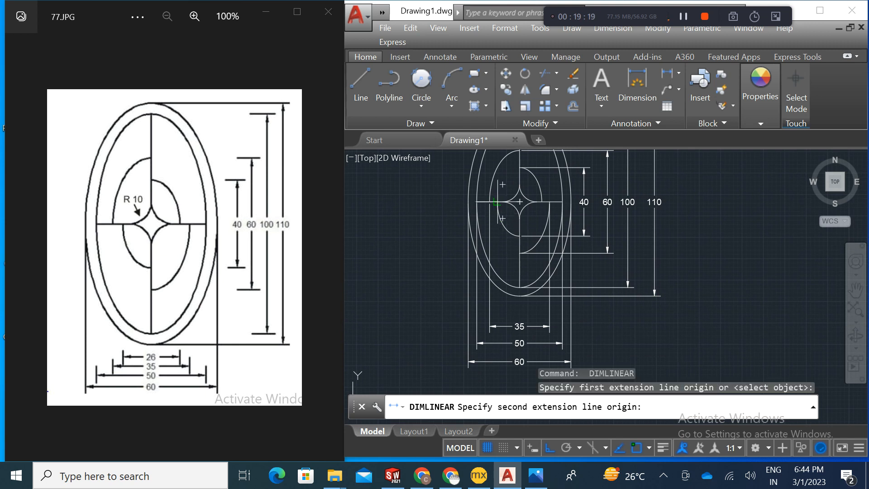
pyautogui.click(539, 201)
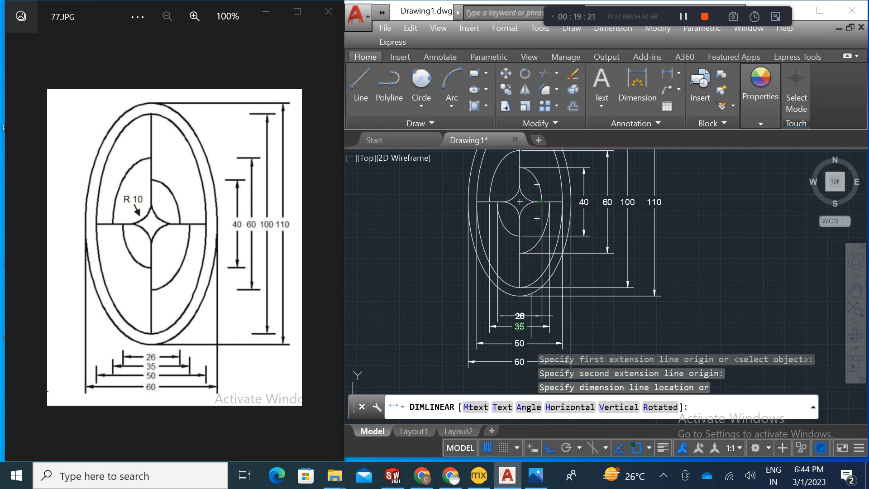
pyautogui.click(539, 308)
# Step: Add a radius dimension to the upper-left arc of the central four-pointed star, with its text to the upper left
pyautogui.moveTo(569, 271); pyautogui.dragTo(566, 291, button='middle')
pyautogui.scroll(2, 566, 291)
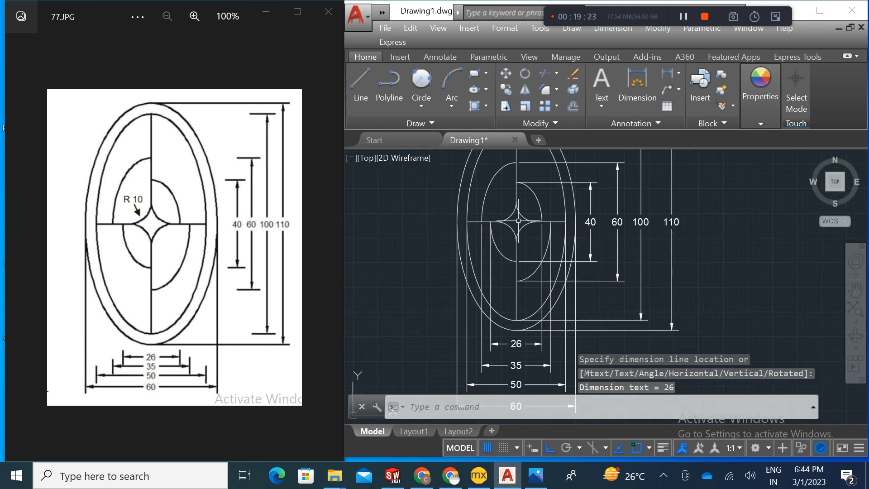
pyautogui.click(679, 74)
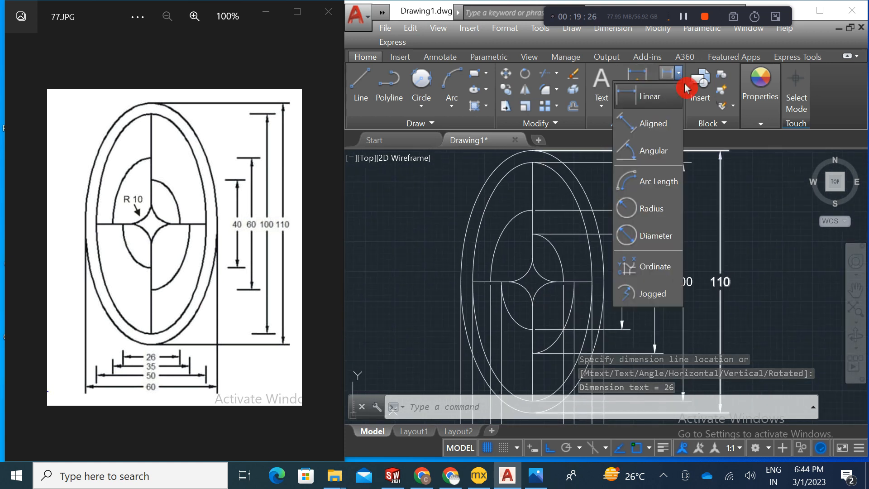
pyautogui.click(665, 210)
pyautogui.click(524, 276)
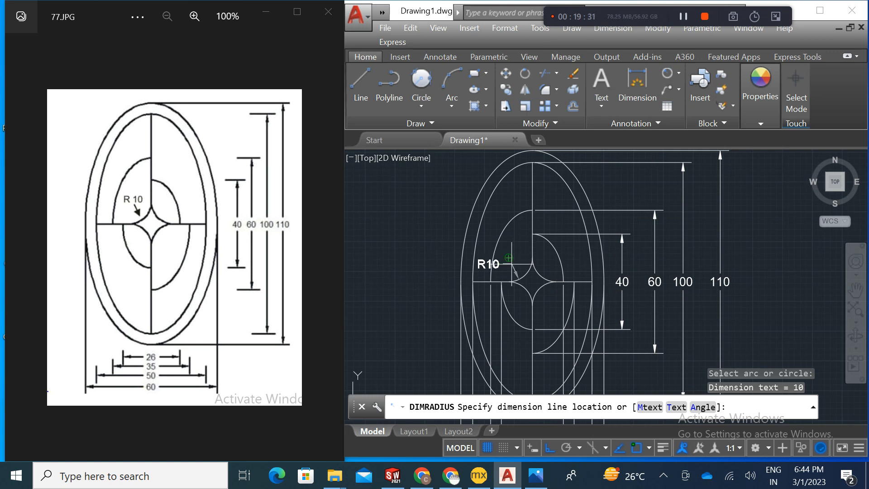
pyautogui.click(511, 264)
# Step: Review the fully dimensioned nested-ellipse figure alongside the pipe elbow and elliptical flange drawings
pyautogui.moveTo(604, 331); pyautogui.dragTo(607, 248, button='middle')
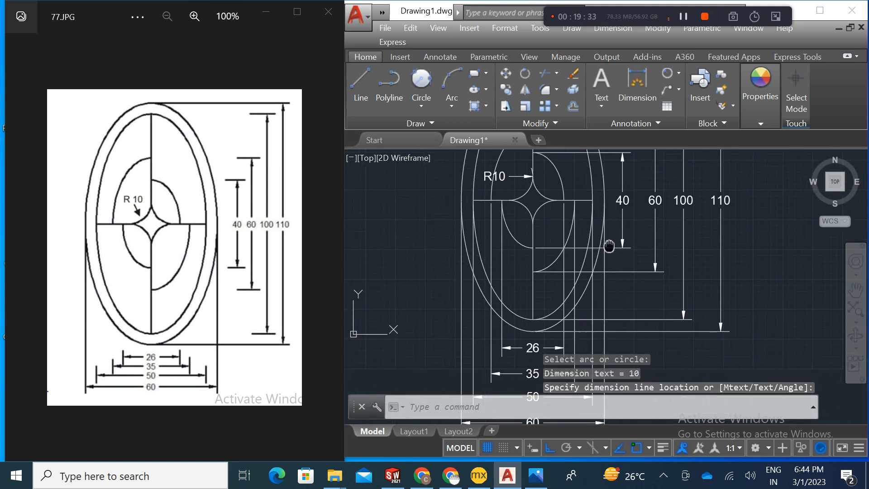
pyautogui.scroll(-1, 607, 250)
pyautogui.scroll(-4, 673, 303)
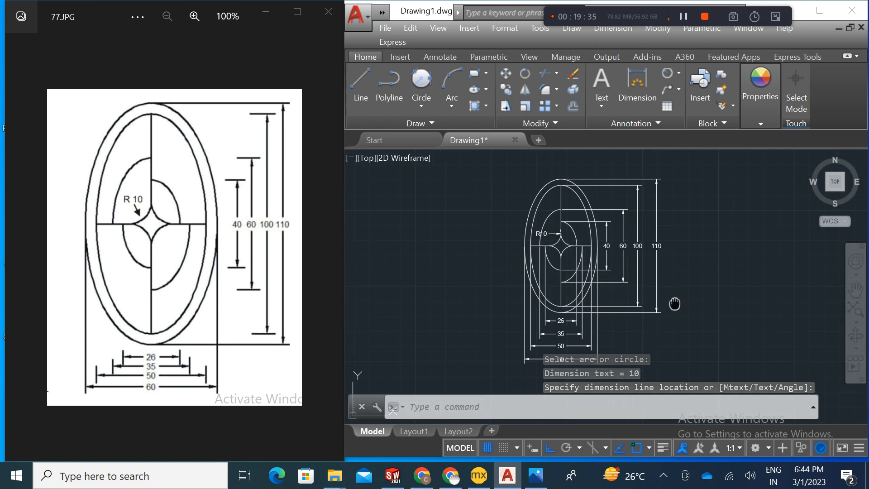
pyautogui.moveTo(602, 300); pyautogui.dragTo(680, 306, button='middle')
pyautogui.scroll(-3, 680, 305)
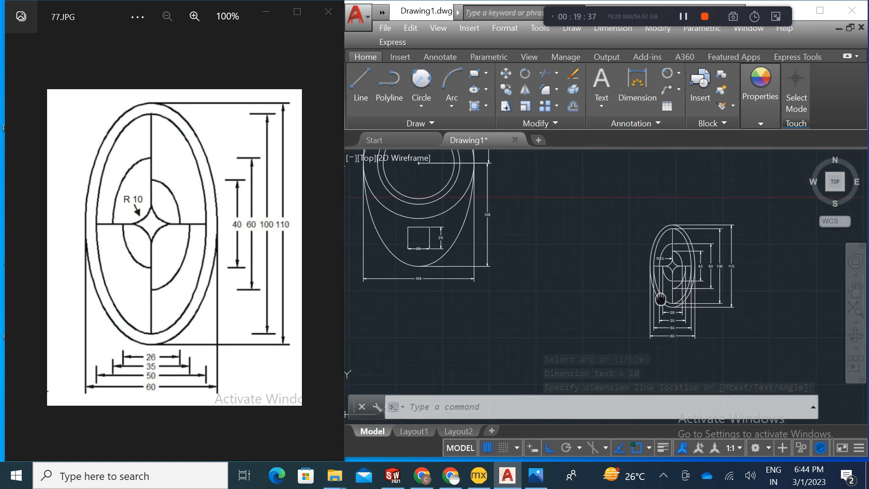
pyautogui.scroll(-2, 596, 297)
pyautogui.moveTo(596, 298)
pyautogui.mouseDown(button='middle')
pyautogui.moveTo(635, 314)
pyautogui.moveTo(611, 309)
pyautogui.mouseUp(button='middle')
pyautogui.scroll(-1, 597, 302)
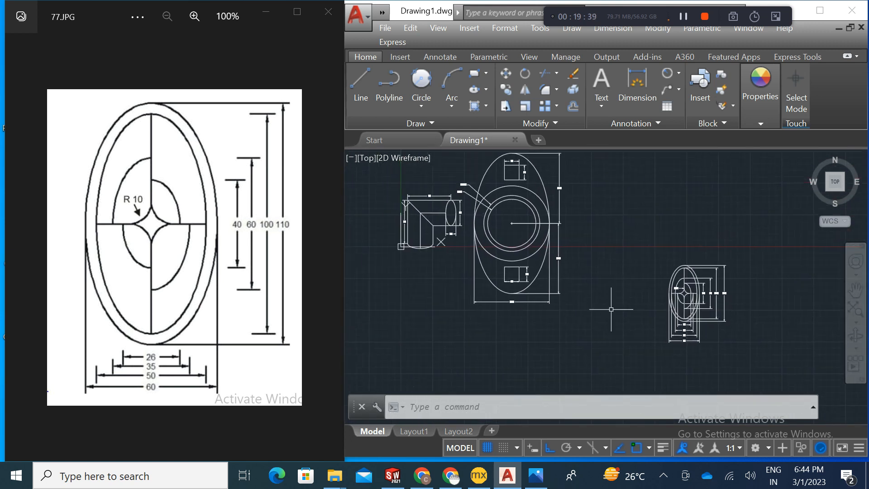